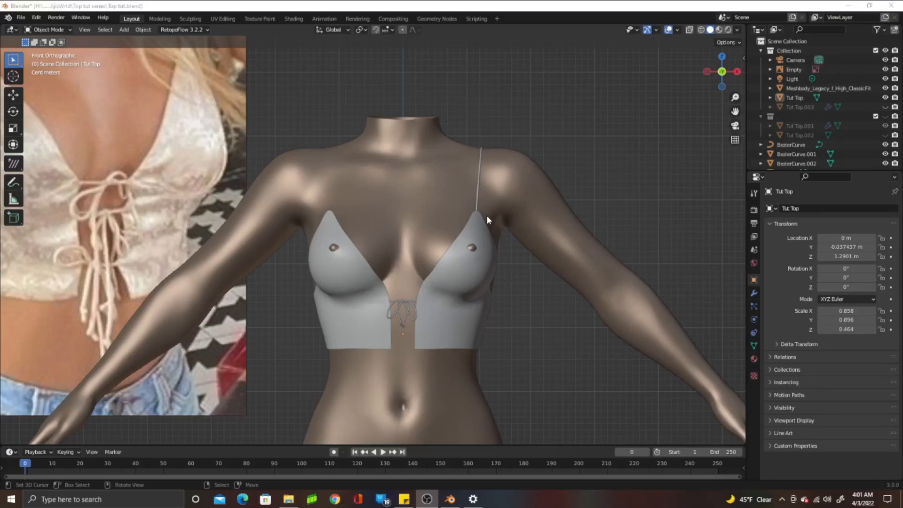
Select the top and turn on the Screencast Keys overlay.
click(450, 295)
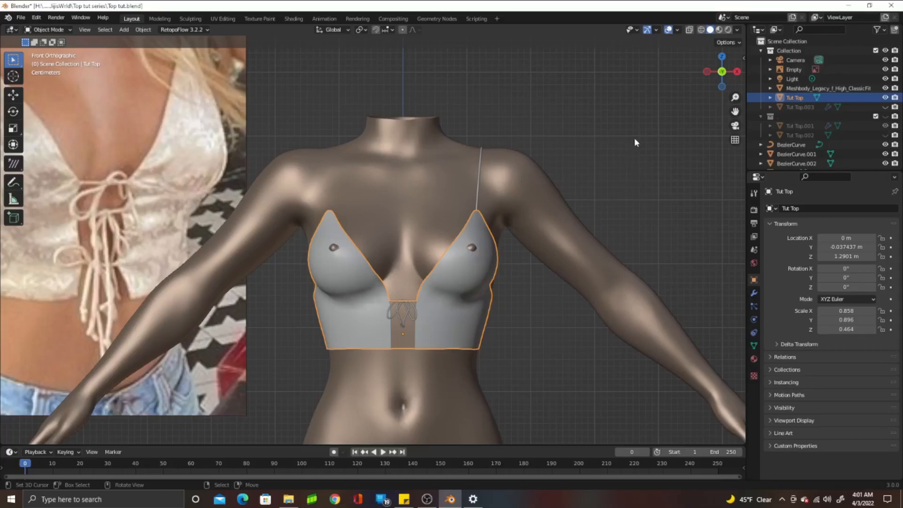
click(742, 60)
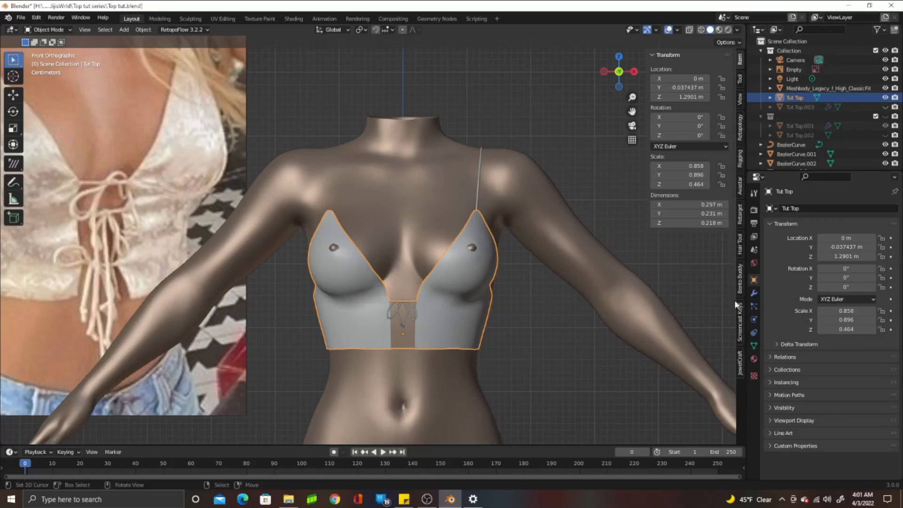
click(741, 329)
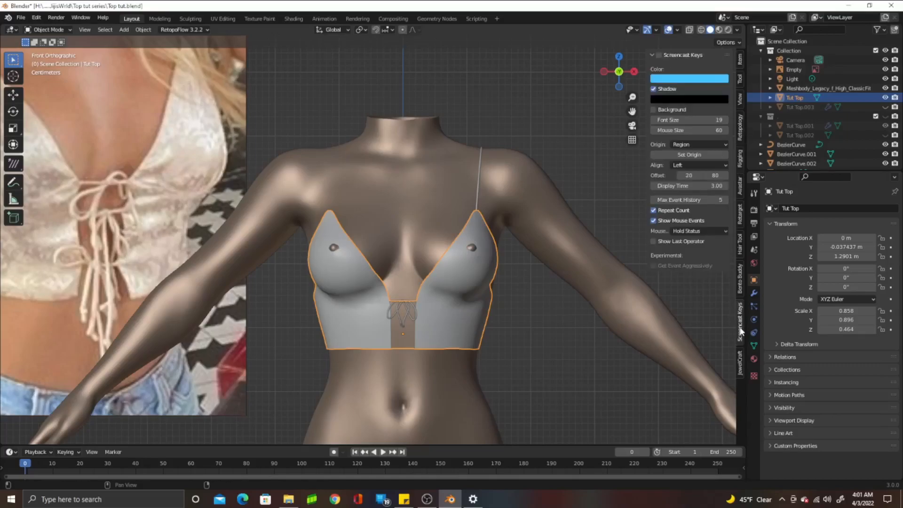
click(651, 54)
Mark the top's outer boundary edge loops as seams in Edit Mode, covering the neckline, front opening, bottom hem and sides.
scroll(457, 354, up, 3)
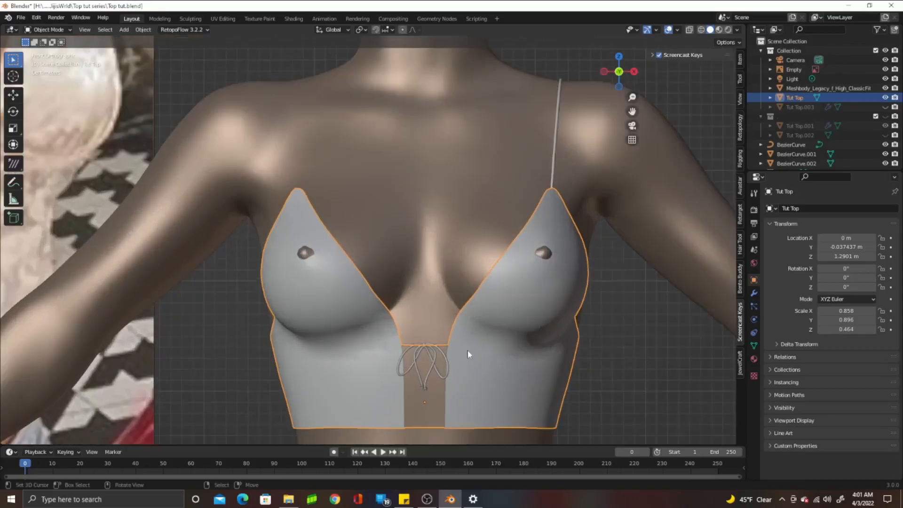
scroll(470, 352, down, 2)
shift+middle_drag(509, 325, 447, 260)
scroll(446, 261, up, 2)
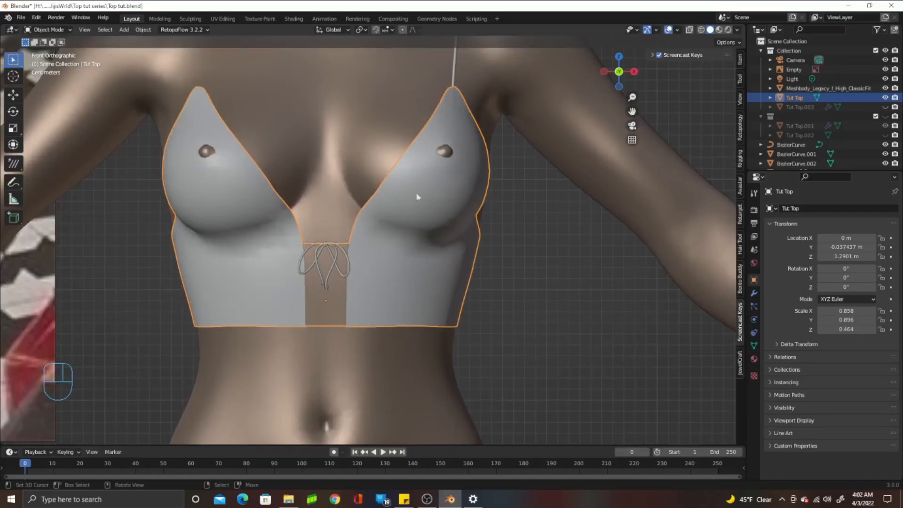
key(Tab)
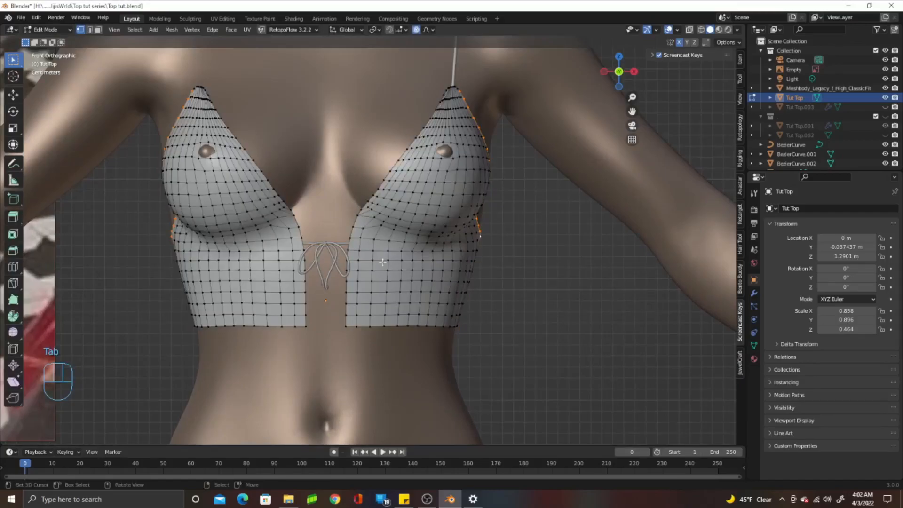
scroll(378, 262, up, 2)
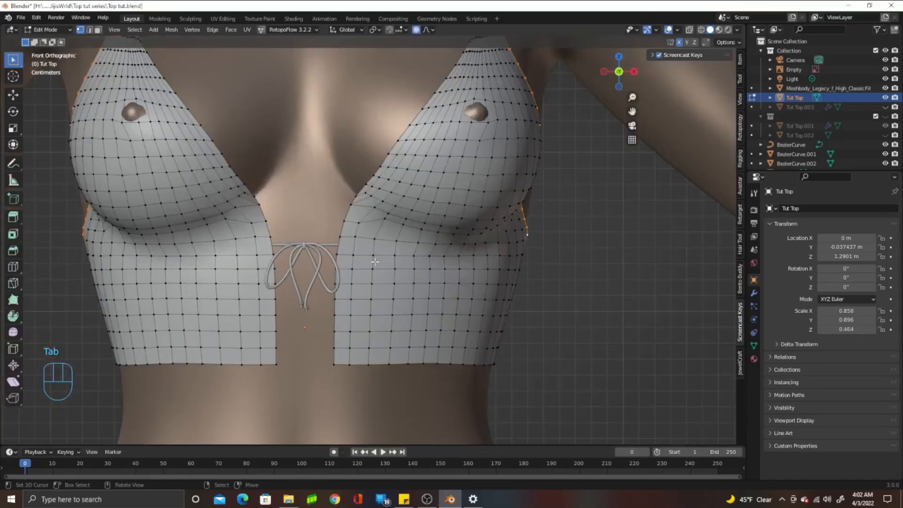
alt+right_click(334, 340)
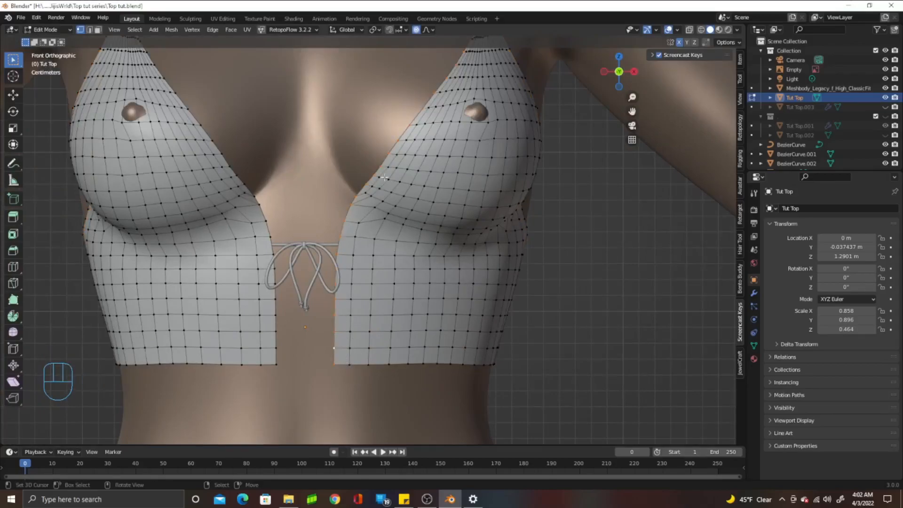
scroll(346, 291, down, 1)
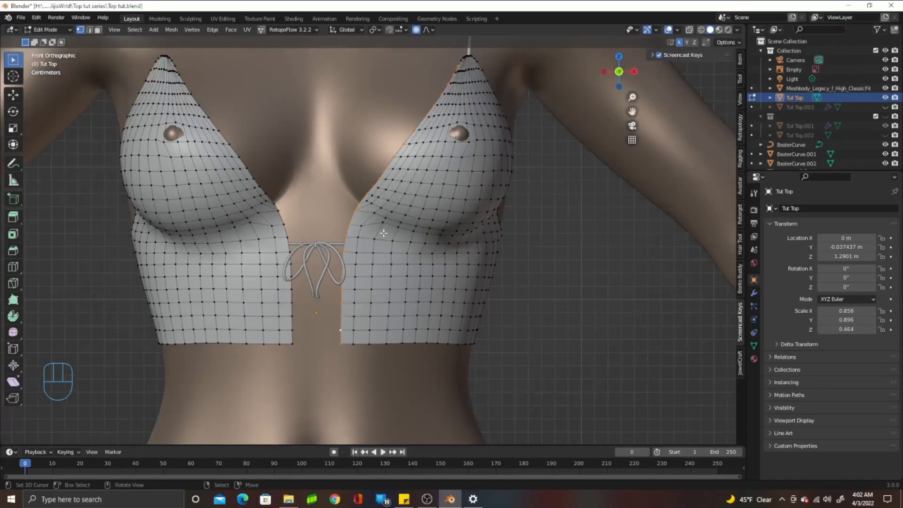
alt+shift+right_click(293, 301)
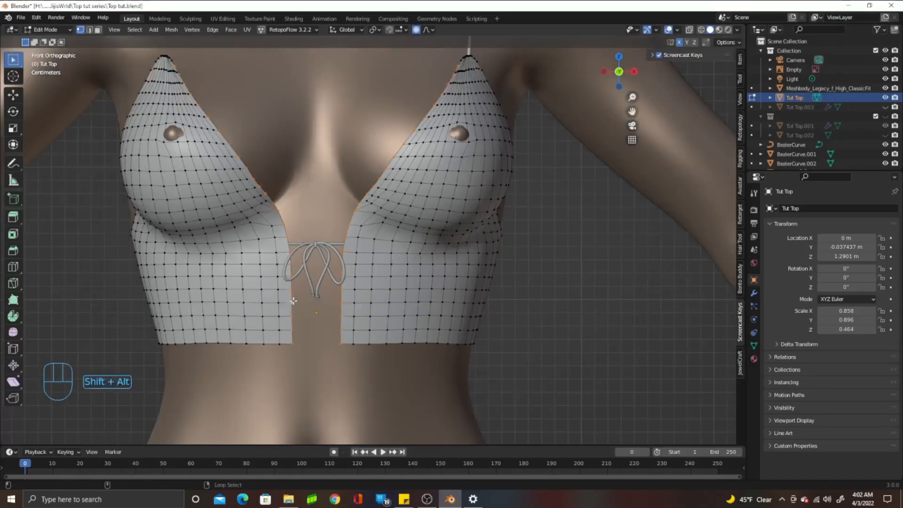
alt+shift+right_click(374, 344)
scroll(364, 343, down, 1)
middle_drag(354, 330, 302, 298)
alt+shift+right_click(340, 277)
middle_drag(340, 276, 444, 265)
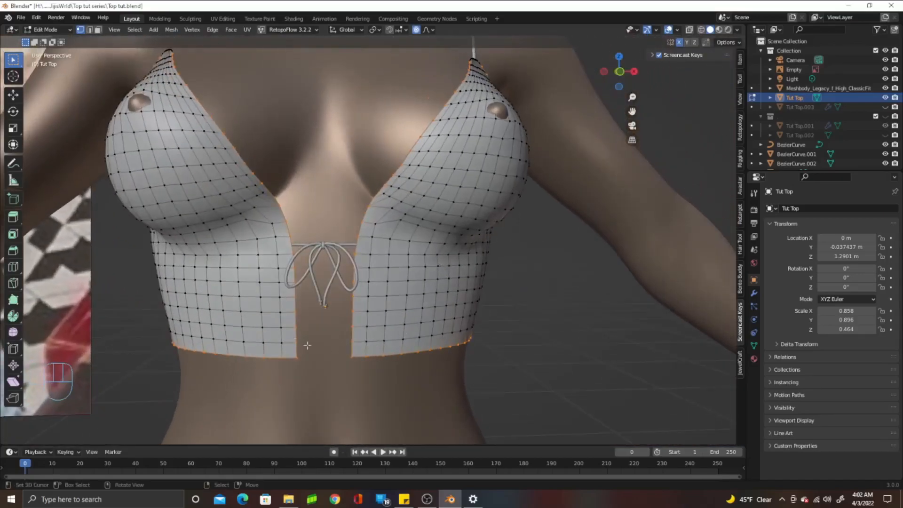
alt+shift+right_click(361, 281)
middle_drag(444, 242, 430, 258)
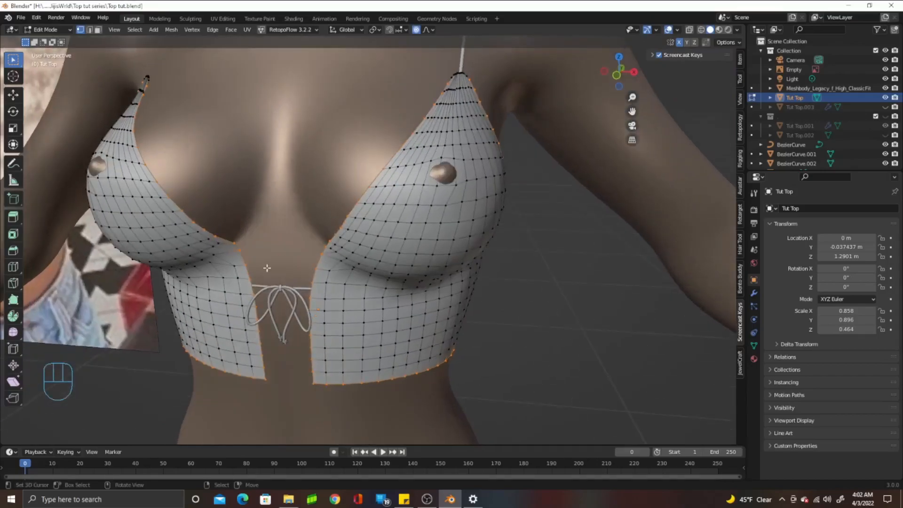
middle_drag(267, 267, 405, 189)
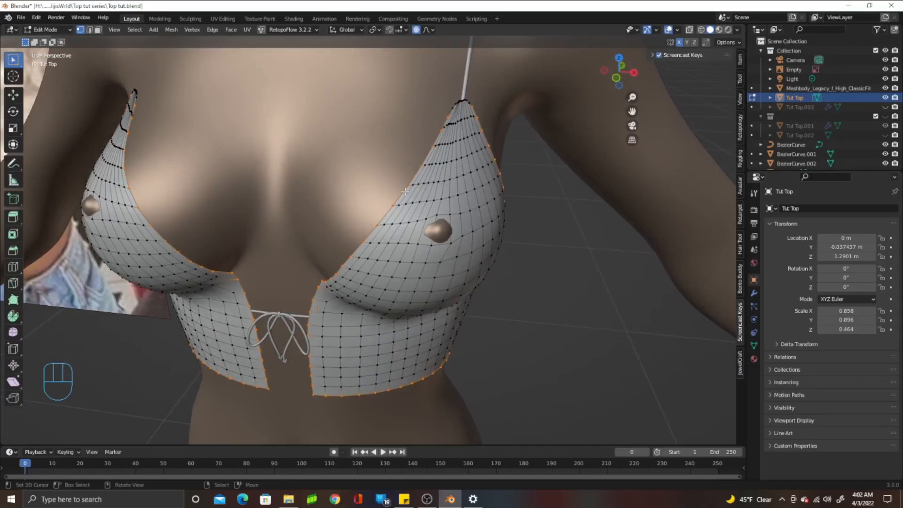
key(u)
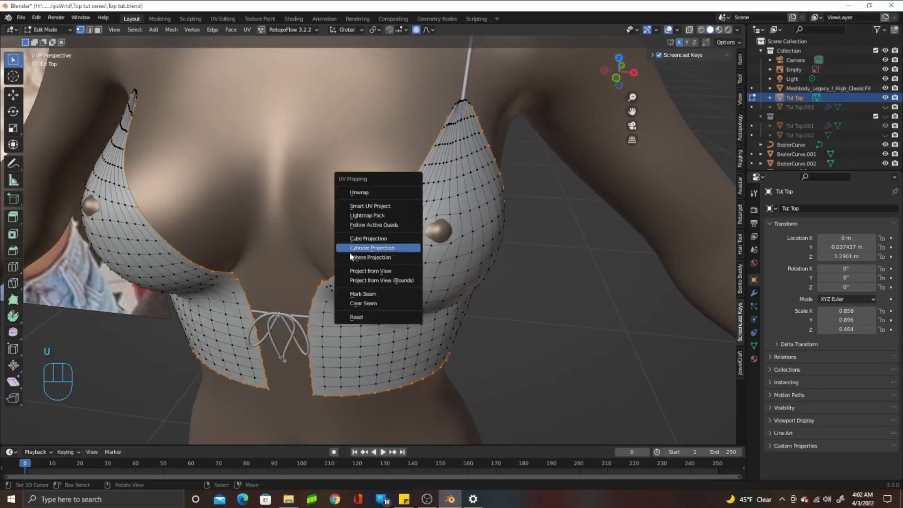
click(365, 295)
Mark the edges across the tip of the cup with the shoulder strap as a seam.
middle_drag(530, 136, 468, 196)
scroll(517, 158, up, 5)
scroll(474, 177, down, 2)
scroll(467, 196, up, 2)
alt+shift+click(454, 185)
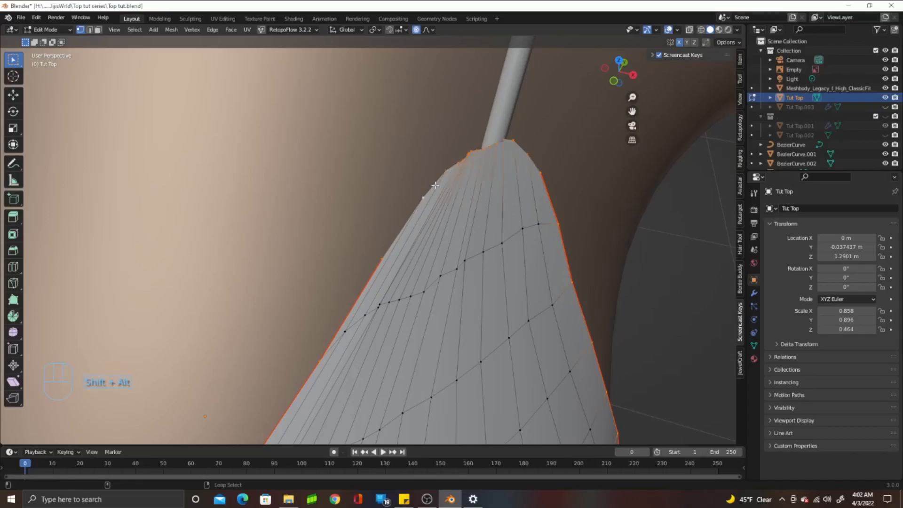
key(u)
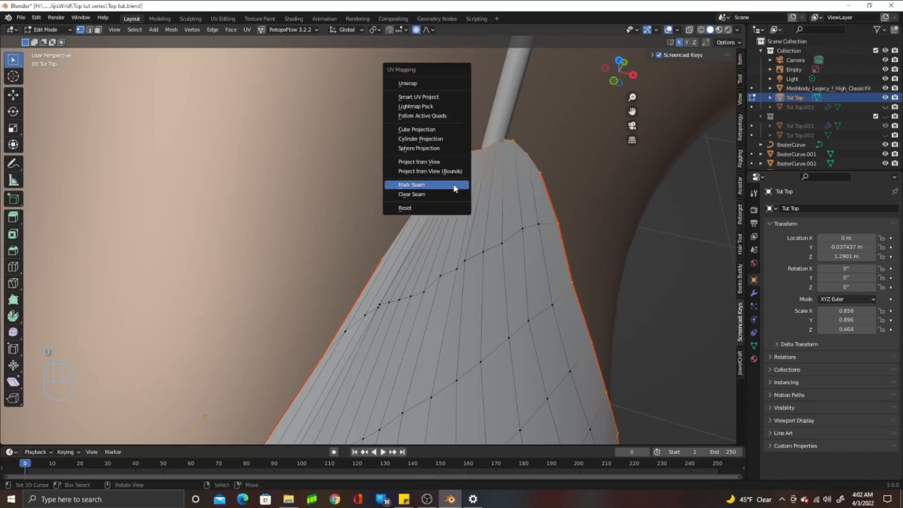
click(454, 185)
Mark the edges across the tip of the strapless cup as a seam.
middle_drag(454, 188, 414, 219)
alt+click(354, 226)
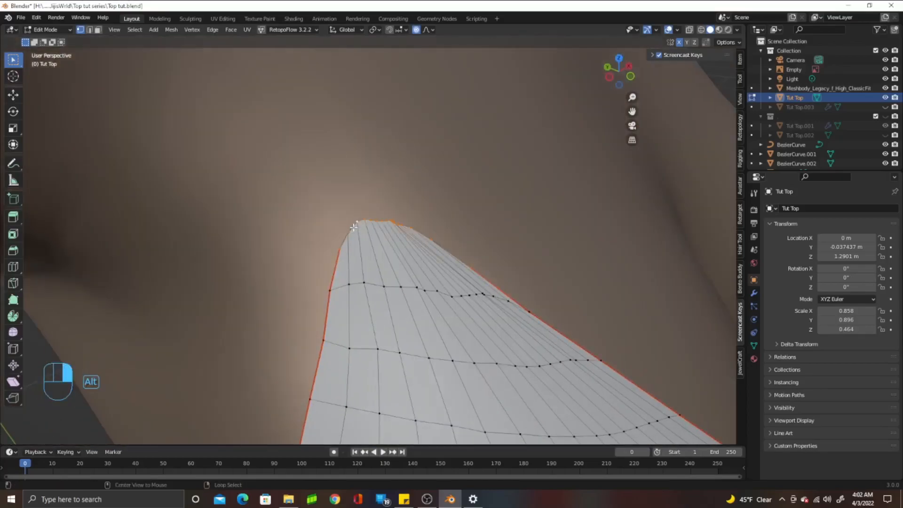
key(u)
click(354, 227)
middle_drag(354, 228, 306, 240)
middle_drag(429, 208, 432, 209)
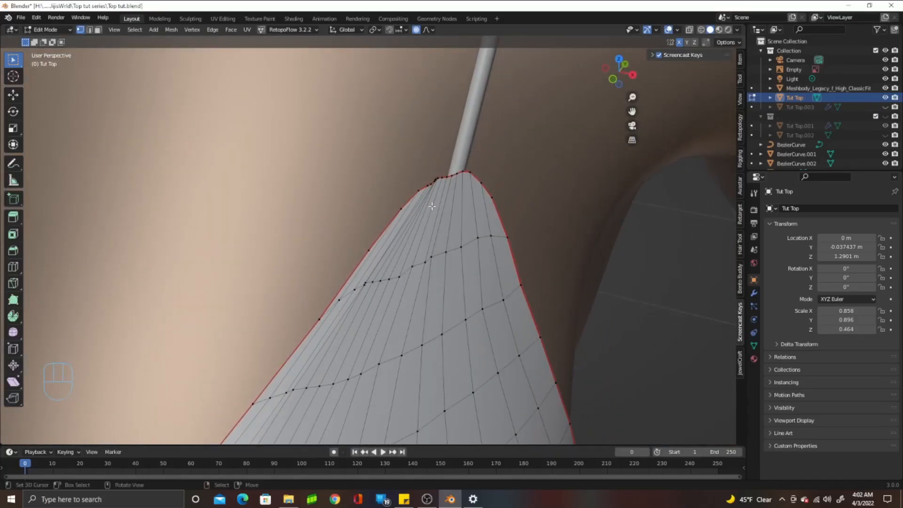
Turn off proportional editing and reposition the vertices along the strapped cup's tip into a smoother, evenly spaced edge.
right_drag(432, 183, 432, 184)
scroll(433, 184, up, 4)
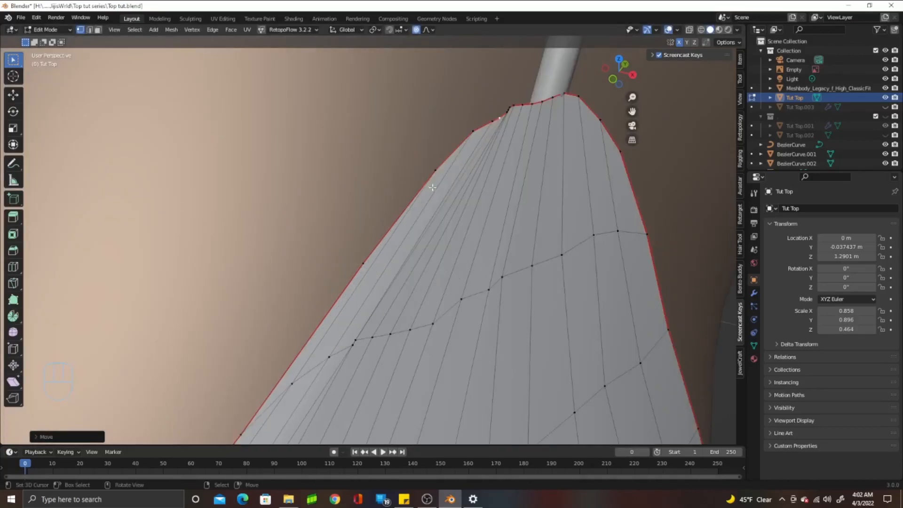
click(416, 29)
middle_drag(463, 67, 455, 134)
right_drag(456, 135, 448, 135)
right_click(447, 139)
right_drag(459, 131, 431, 152)
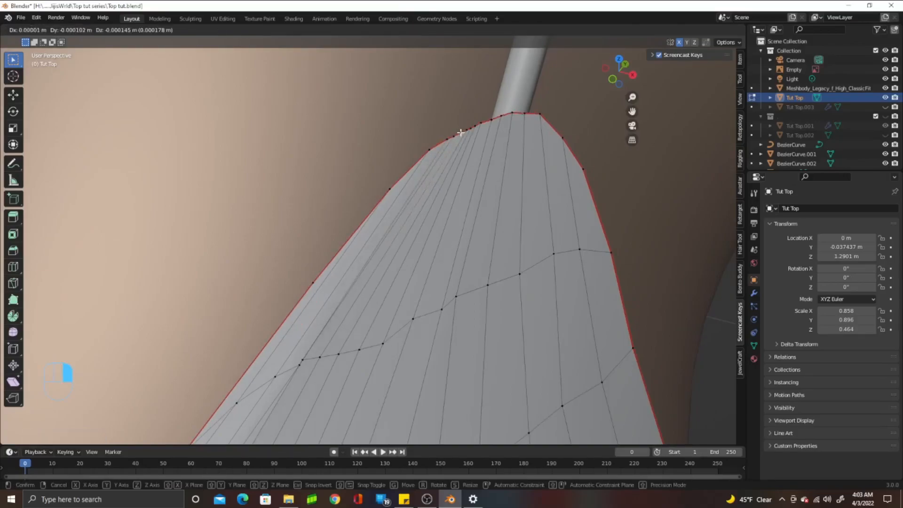
right_drag(387, 193, 390, 190)
scroll(520, 120, down, 4)
scroll(520, 121, down, 6)
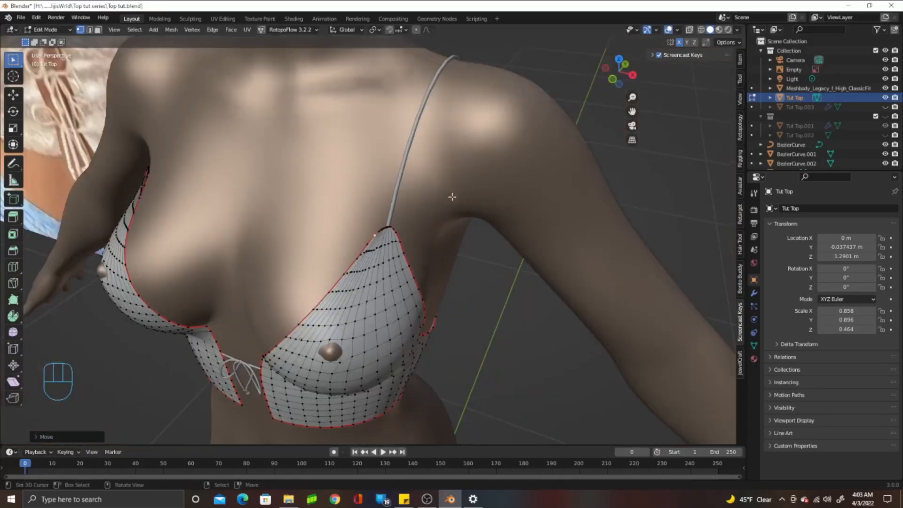
Return to Object Mode and convert the shoulder strap's Bezier curve to a mesh.
key(Tab)
scroll(416, 302, down, 1)
mouse_move(416, 302)
middle_down()
mouse_move(417, 278)
mouse_move(450, 232)
mouse_move(429, 302)
middle_up()
scroll(450, 232, up, 4)
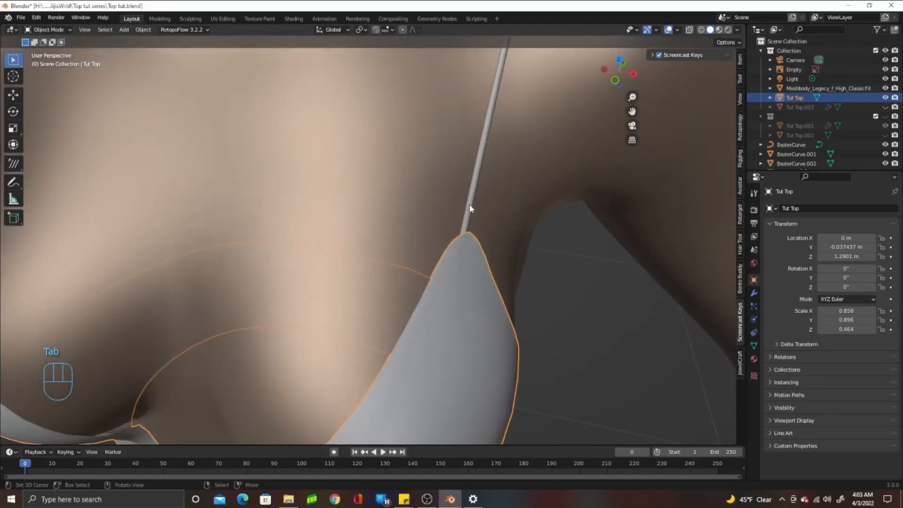
click(469, 206)
middle_drag(469, 207, 518, 247)
click(753, 334)
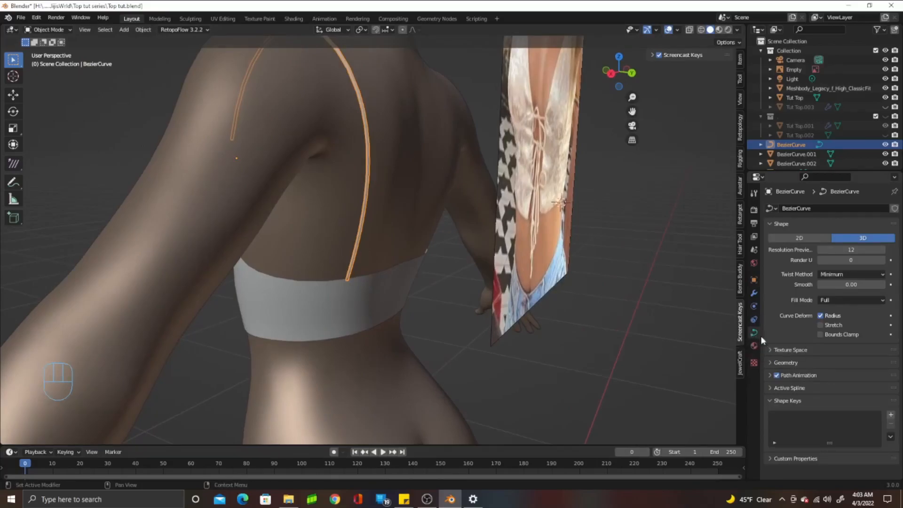
click(770, 364)
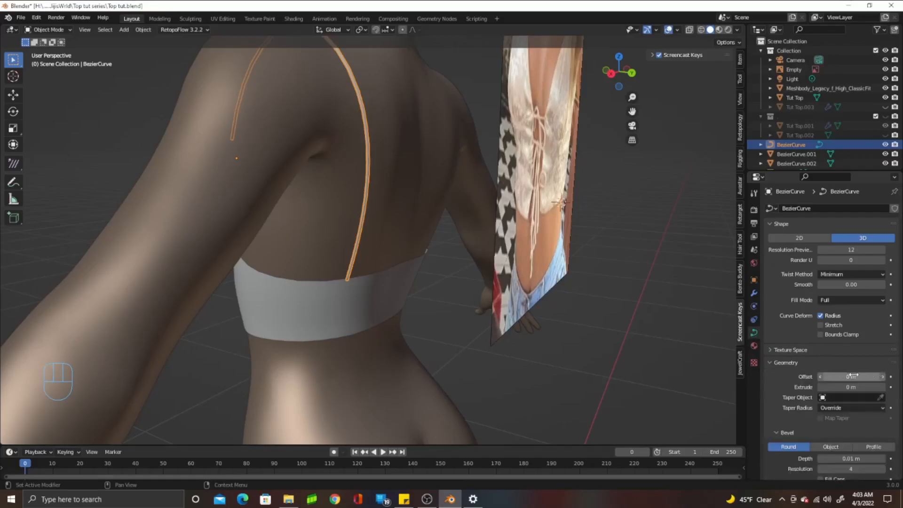
scroll(363, 207, up, 3)
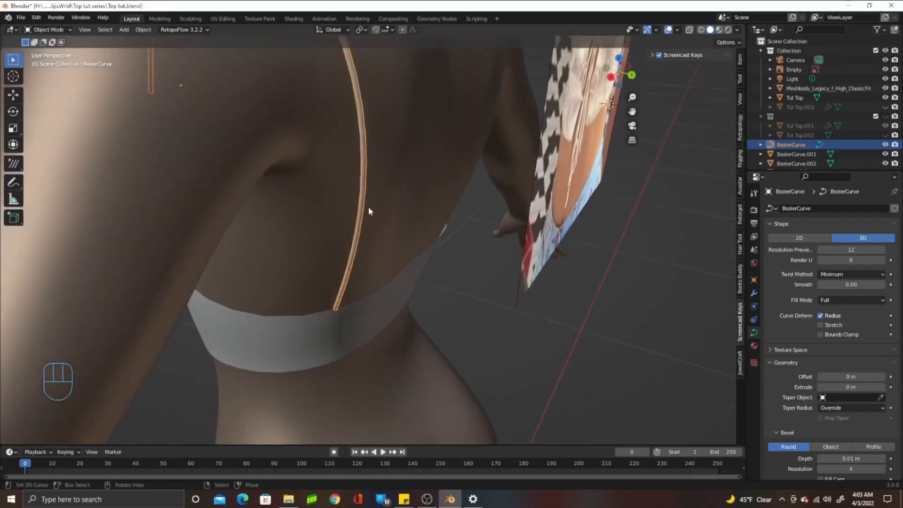
key(w)
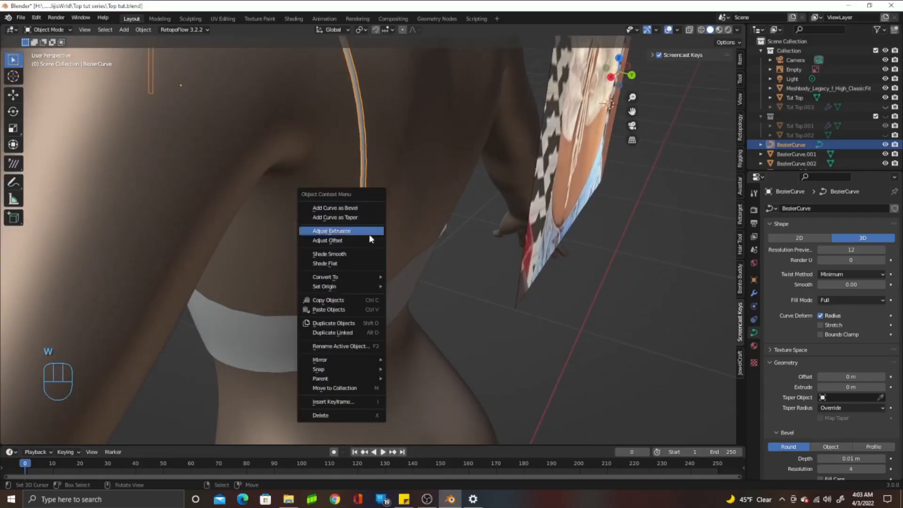
mouse_move(371, 277)
click(414, 286)
Join the two bow strings, the centre knot and the picked end-knot pieces into one object.
middle_drag(217, 249, 356, 240)
scroll(356, 240, up, 5)
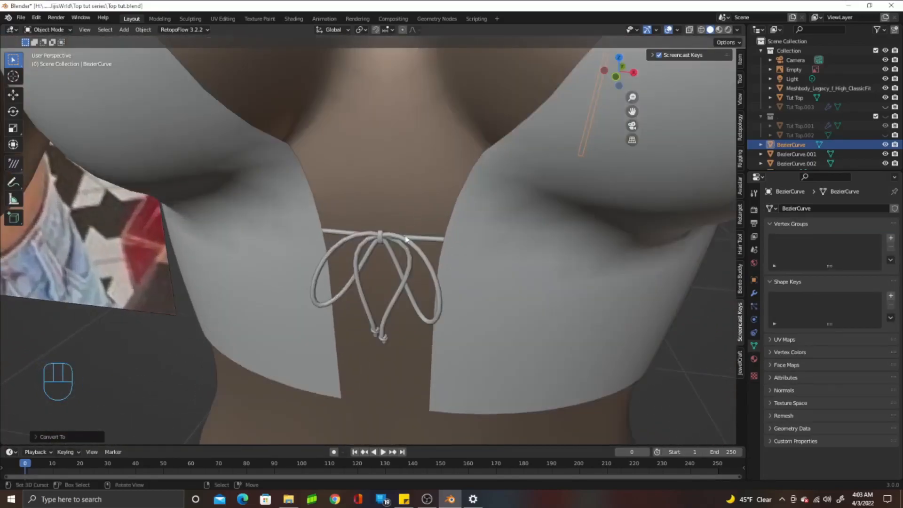
click(400, 239)
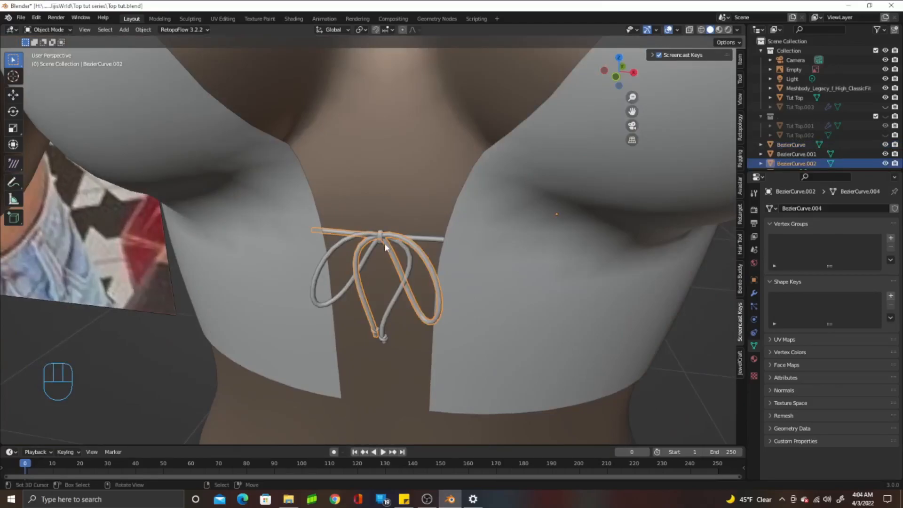
scroll(385, 244, up, 2)
scroll(385, 244, down, 2)
scroll(385, 244, up, 2)
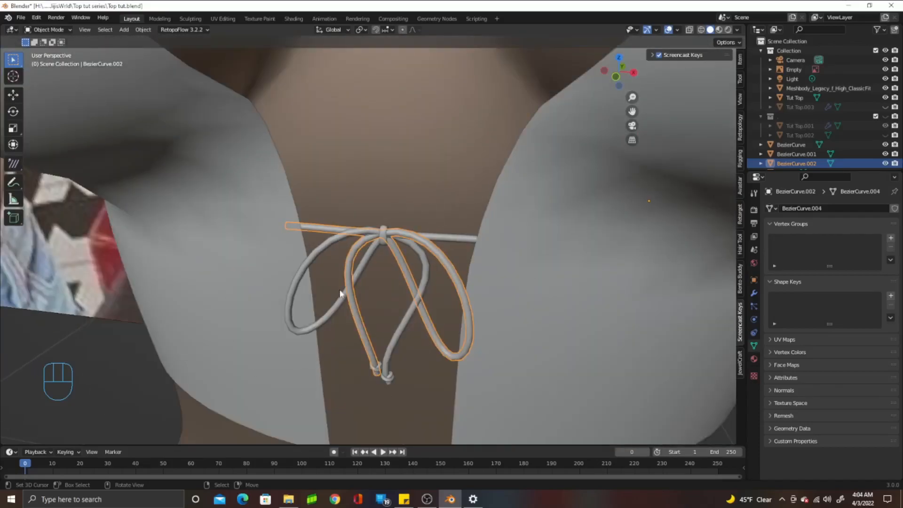
shift+click(310, 258)
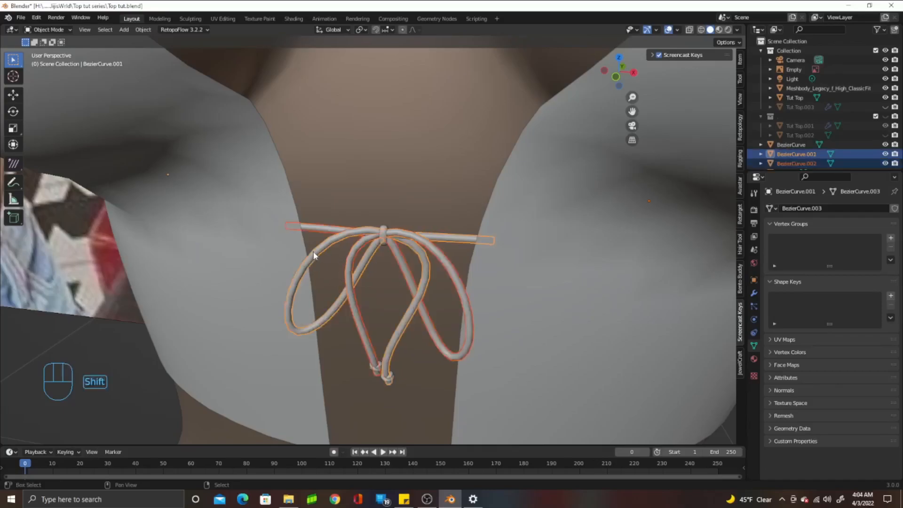
shift+click(384, 233)
shift+click(378, 373)
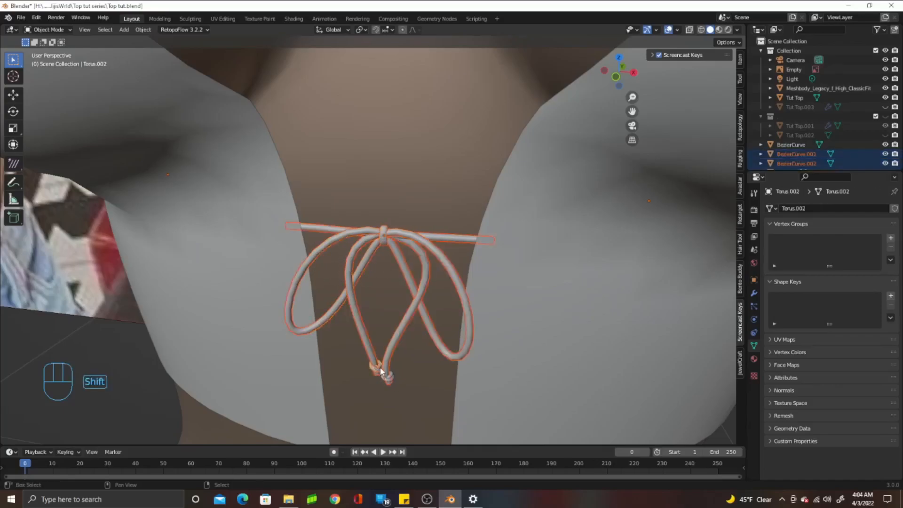
shift+click(390, 378)
scroll(411, 357, up, 3)
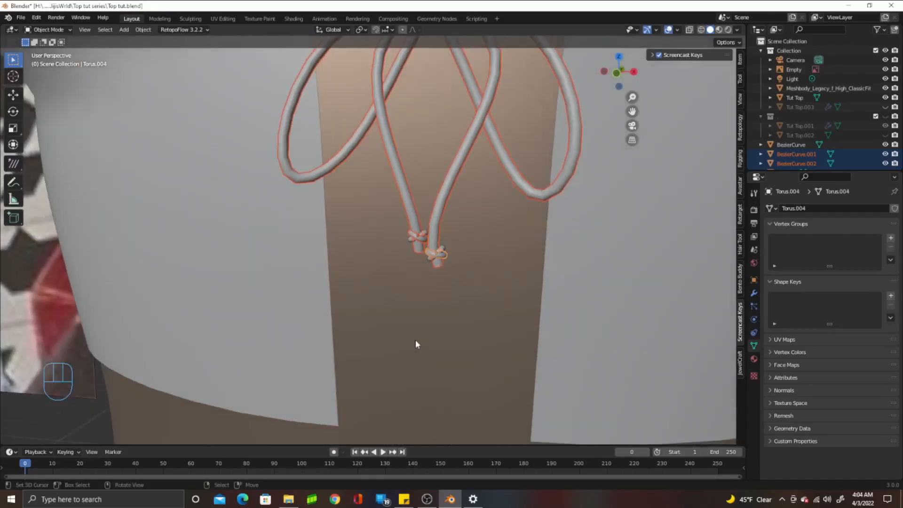
key(ctrl+j)
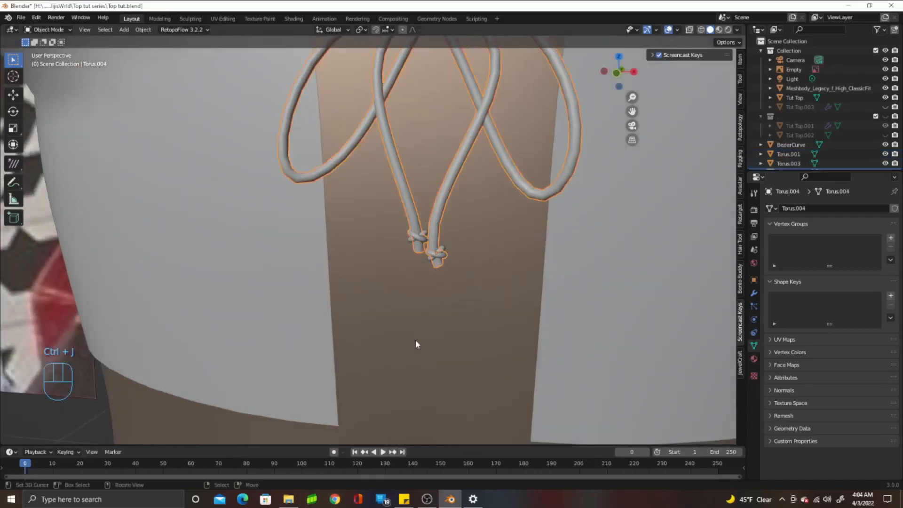
Join another loose end-knot piece at the tip of the bow string into the bow object.
middle_drag(416, 340, 419, 318)
scroll(420, 318, up, 4)
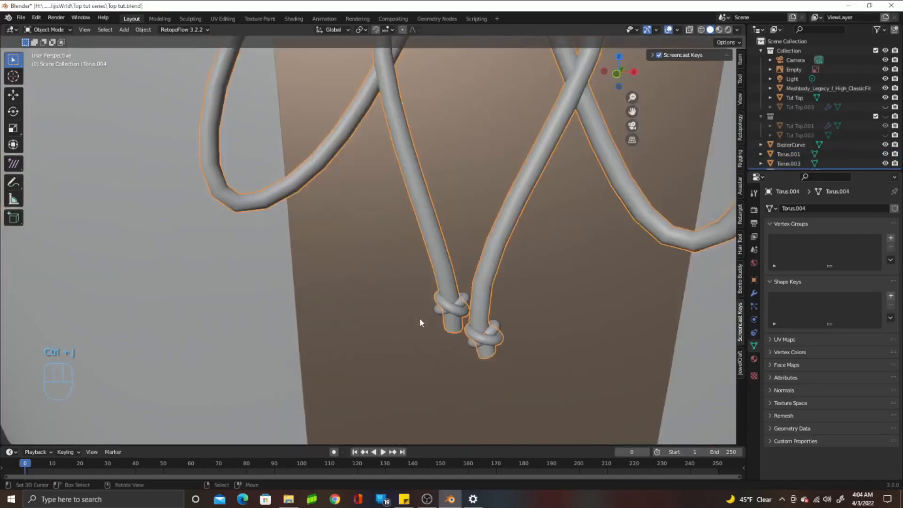
click(445, 311)
shift+click(451, 286)
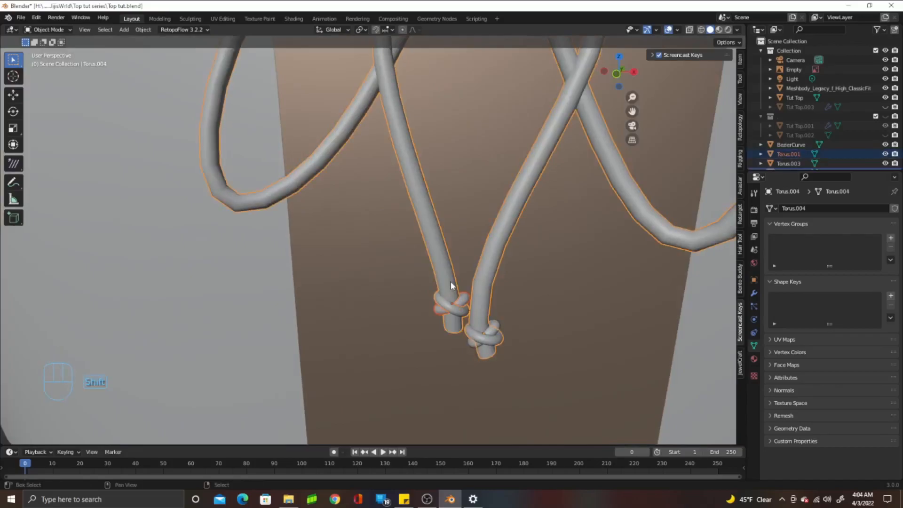
key(ctrl+j)
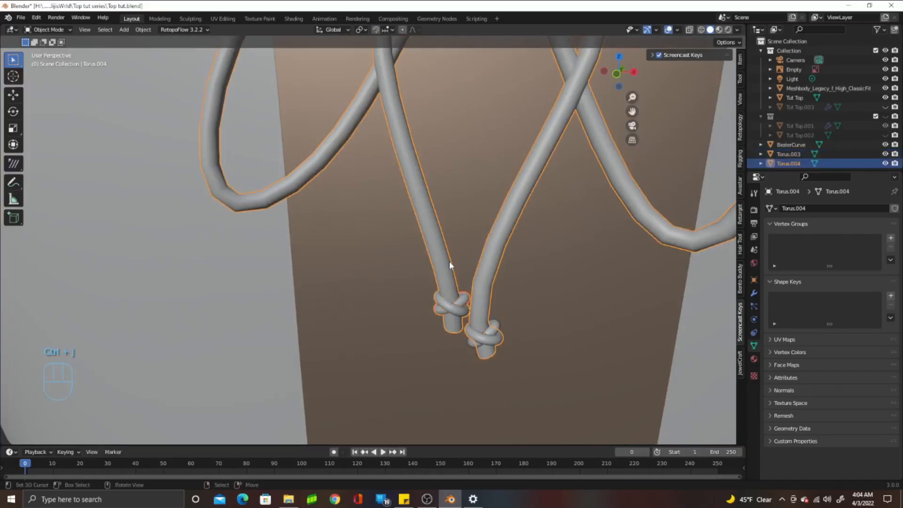
Convert the joined bow object to a mesh.
scroll(442, 263, down, 4)
key(w)
mouse_move(408, 255)
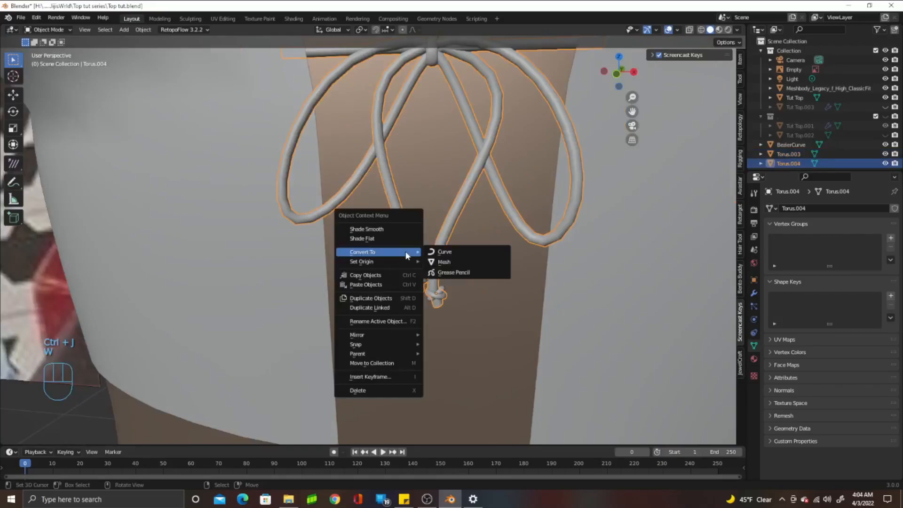
click(445, 266)
scroll(445, 266, down, 4)
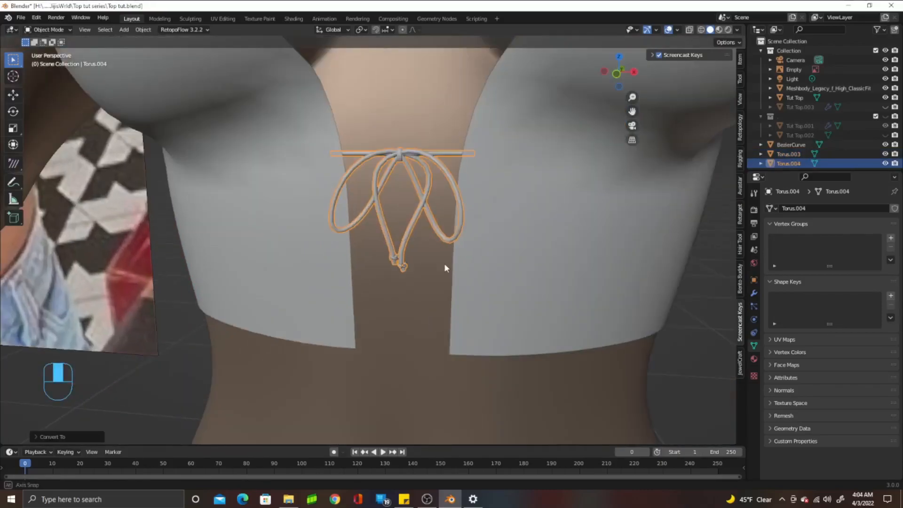
scroll(445, 265, up, 2)
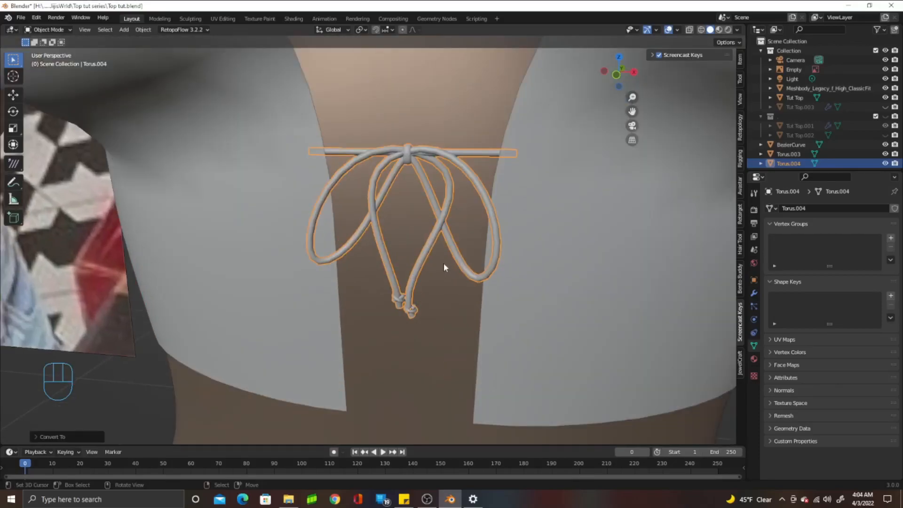
Open the shoulder strap in Edit Mode and hide the body mesh.
scroll(445, 263, down, 3)
middle_drag(430, 269, 374, 253)
right_click(416, 124)
scroll(374, 253, up, 2)
key(Tab)
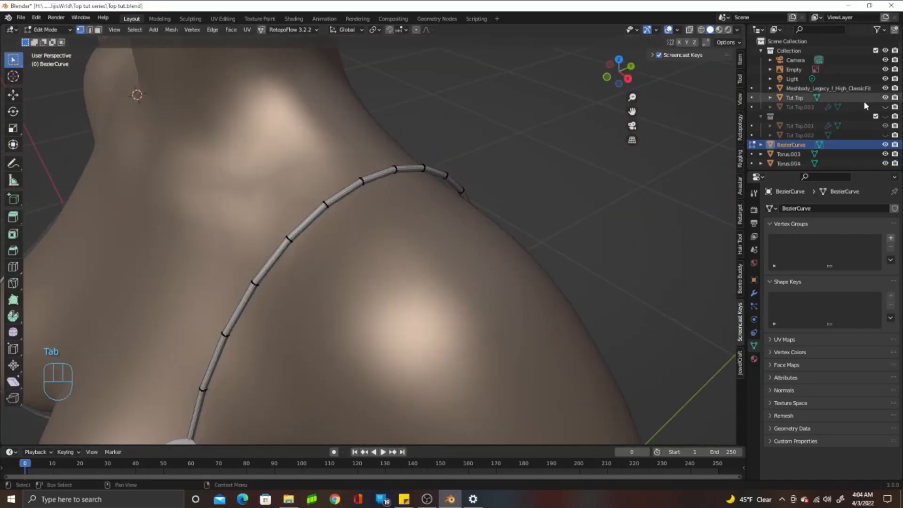
click(886, 88)
Mark a lengthwise edge loop along the underside of the shoulder strap as a seam and return to Object Mode.
middle_drag(386, 245, 379, 212)
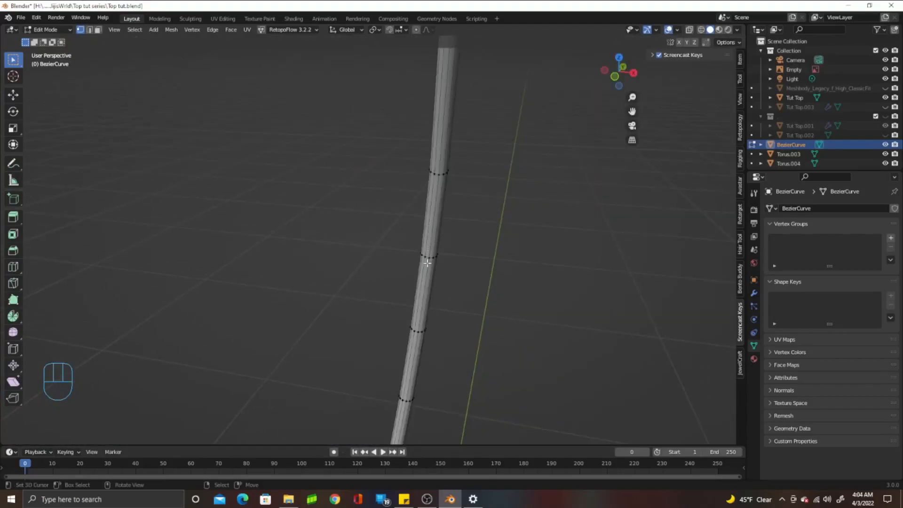
alt+middle_click(431, 227)
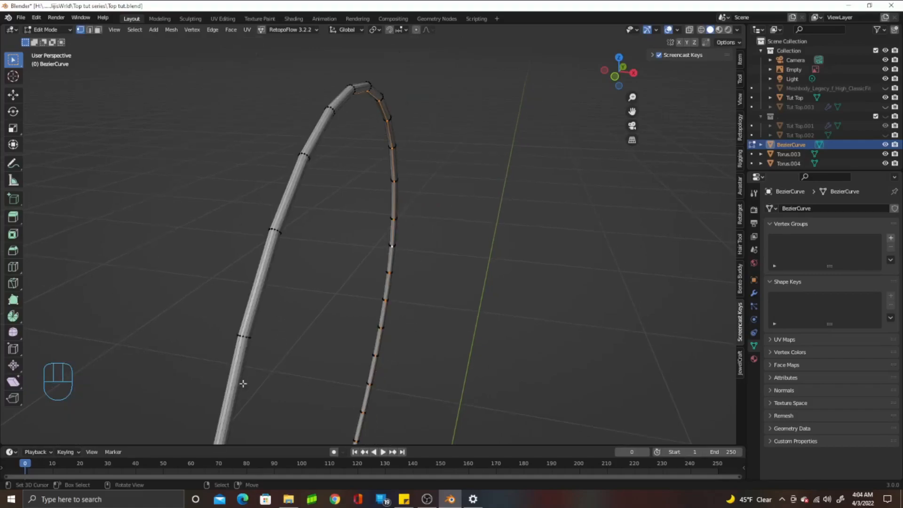
middle_drag(374, 109, 488, 221)
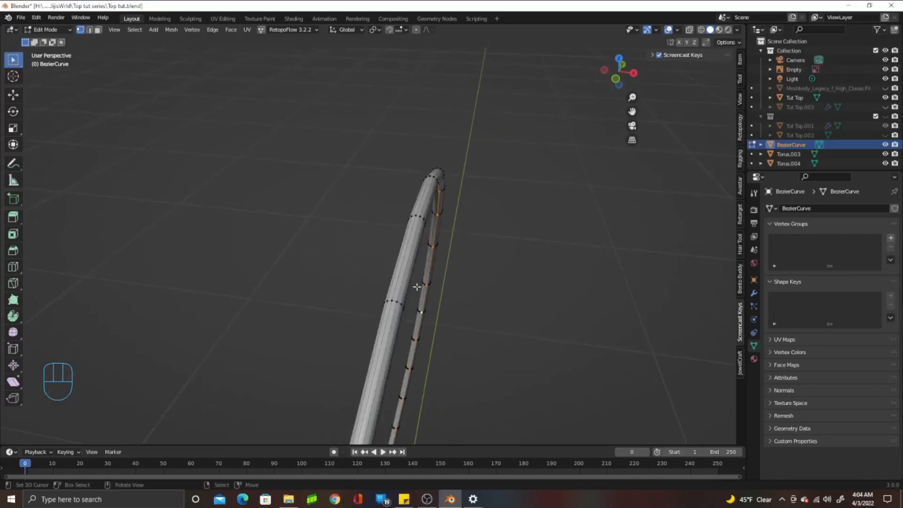
middle_drag(455, 262, 448, 255)
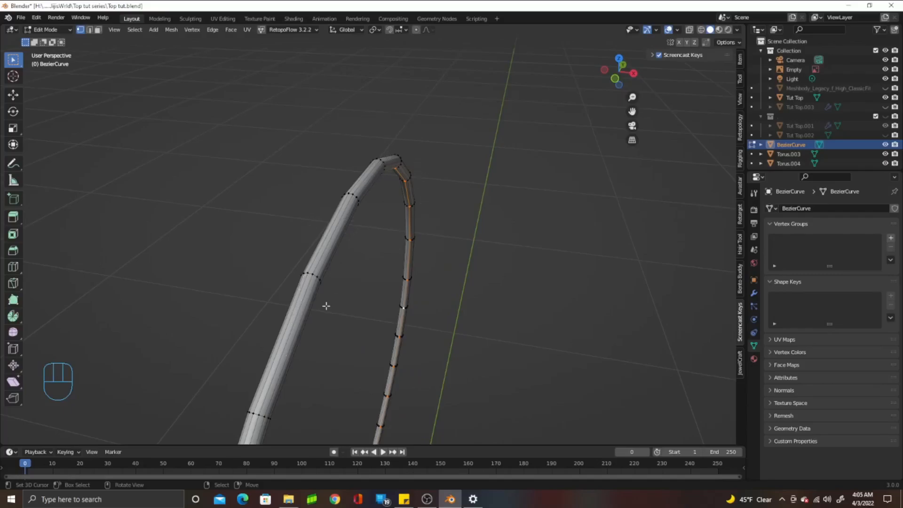
scroll(472, 316, up, 5)
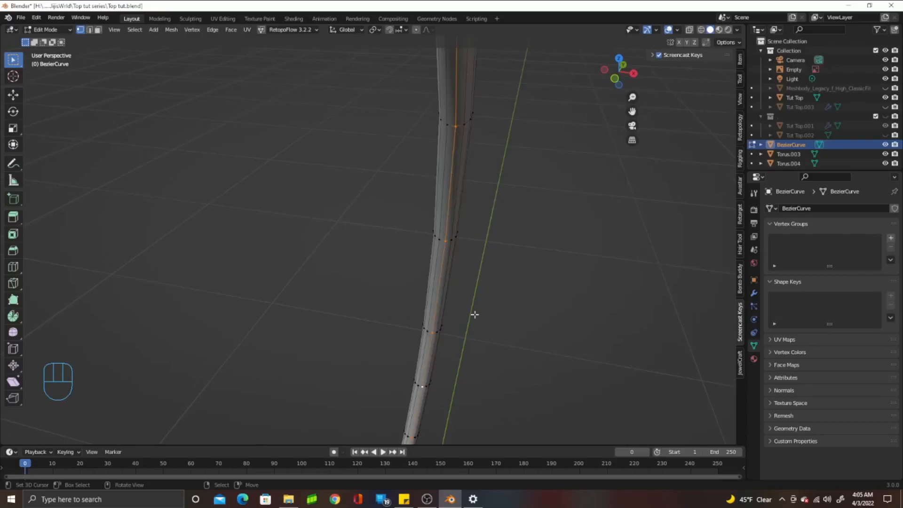
key(u)
click(442, 300)
scroll(443, 273, down, 6)
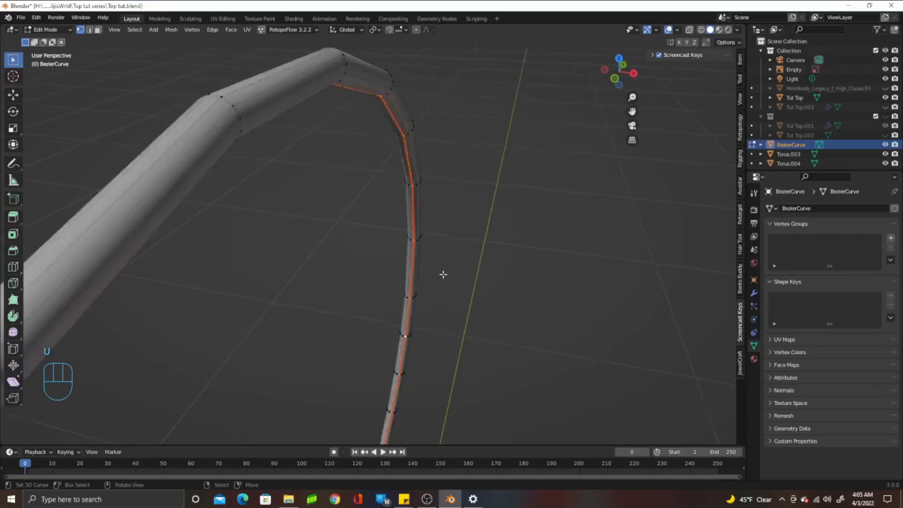
scroll(407, 278, up, 2)
shift+middle_drag(406, 274, 464, 222)
scroll(456, 218, down, 5)
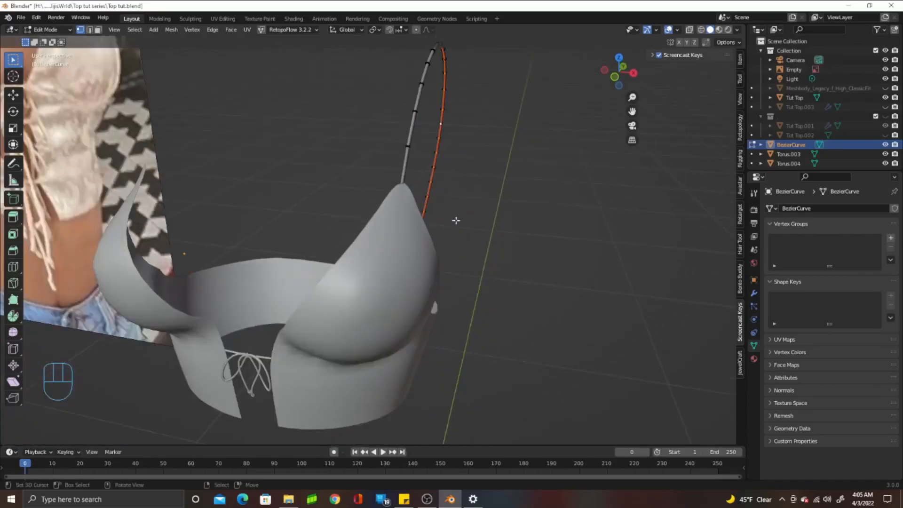
key(Tab)
Open the joined bow object in Edit Mode with the back of its strings and centre knot in view.
middle_drag(376, 313, 397, 291)
scroll(396, 290, up, 5)
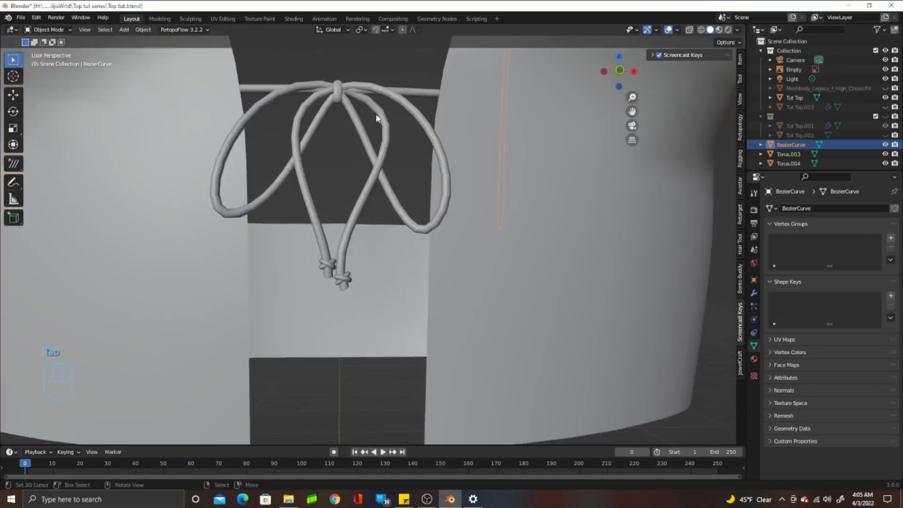
click(338, 86)
shift+middle_drag(494, 234, 434, 446)
scroll(434, 446, down, 3)
middle_drag(445, 373, 402, 329)
scroll(455, 399, up, 5)
key(Tab)
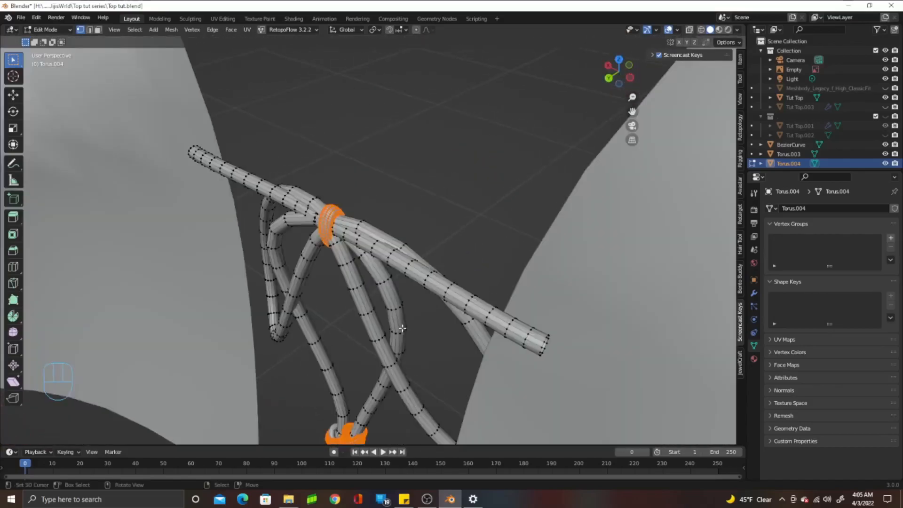
middle_drag(401, 330, 402, 329)
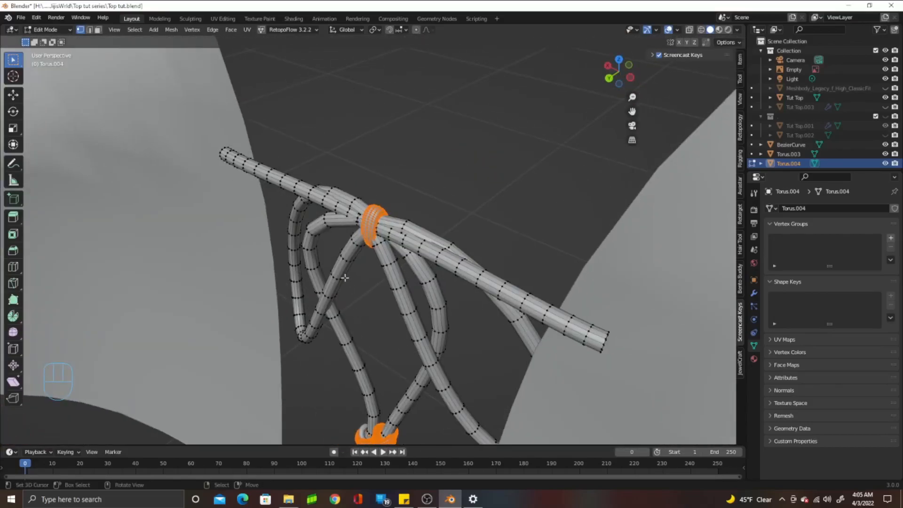
Mark lengthwise edge loops along both bow strings as seams.
click(300, 192)
alt+click(301, 193)
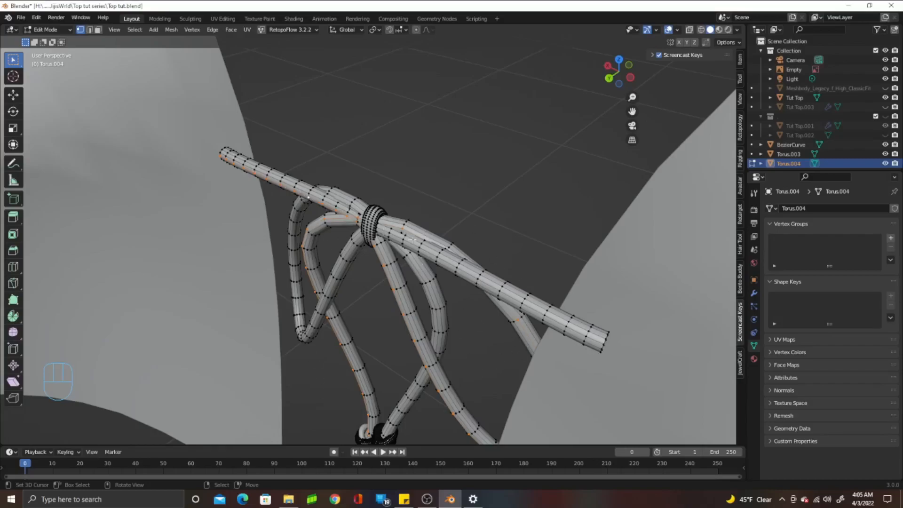
key(u)
click(374, 264)
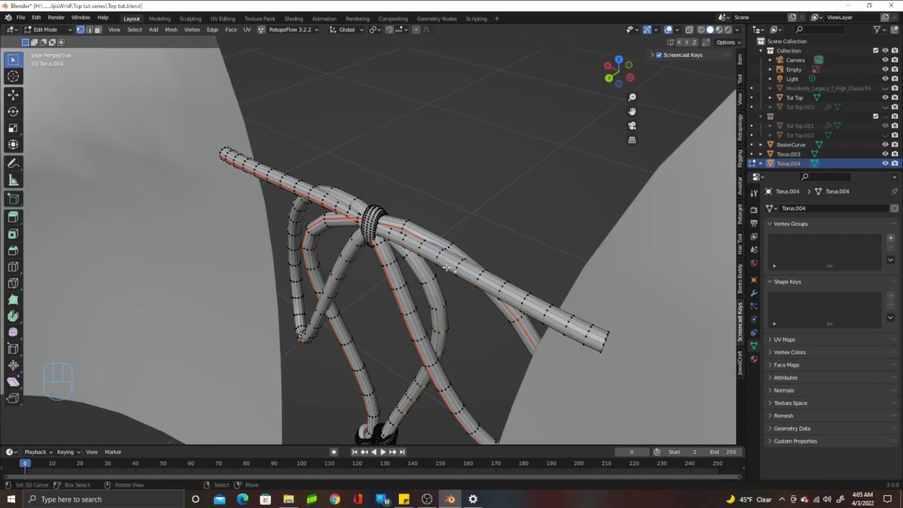
key(u)
click(446, 269)
Select the inner edge loop of the end knot where the bow string passes through it.
middle_drag(428, 428, 443, 370)
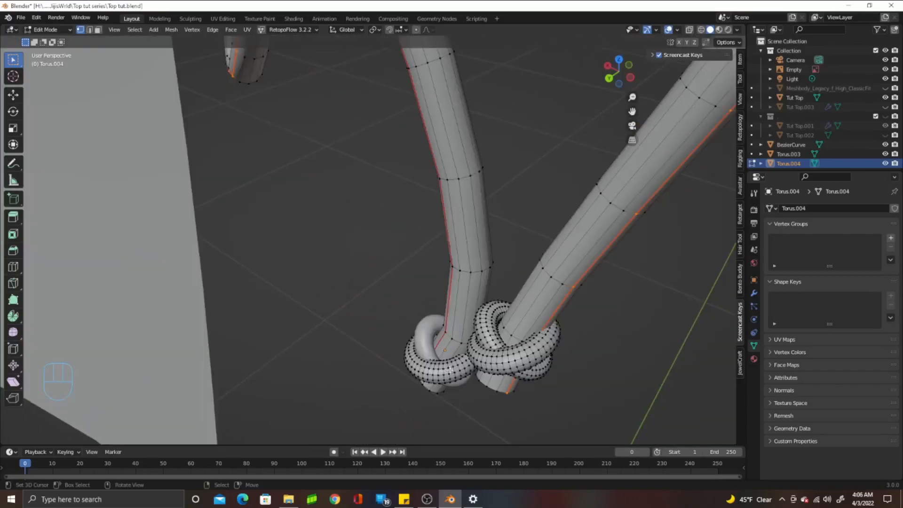
right_click(500, 322)
alt+right_click(499, 322)
alt+right_click(497, 322)
alt+middle_click(498, 322)
right_click(398, 322)
alt+right_click(397, 323)
alt+right_click(395, 323)
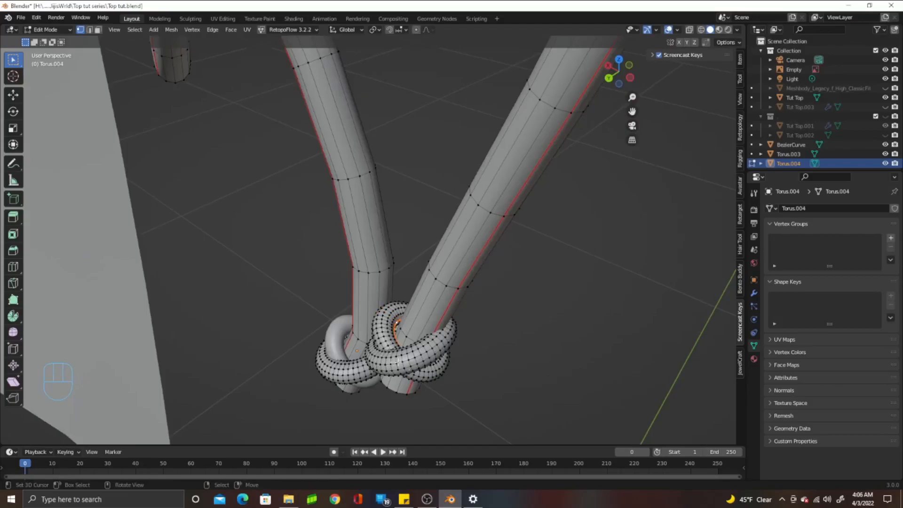
Select all linked geometry of the bow string running through the end knot and hide it.
right_click(435, 279)
right_click(535, 291)
key(l)
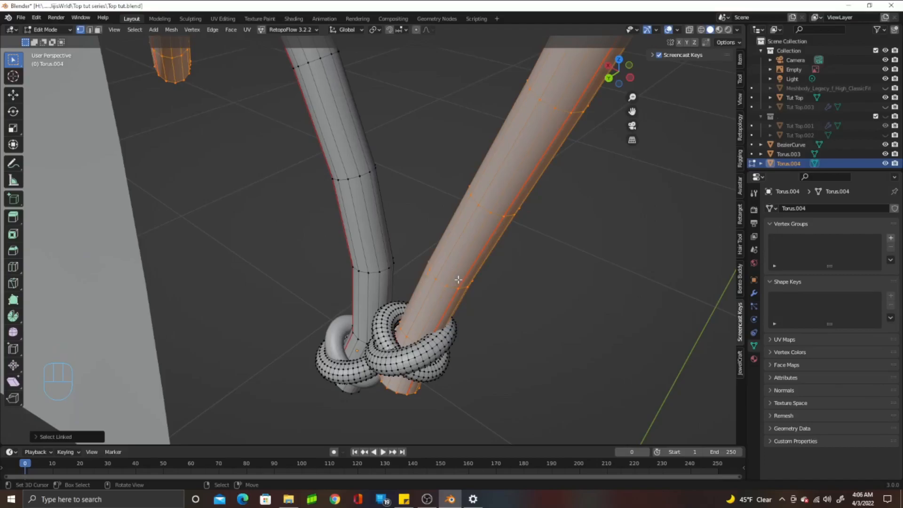
key(h)
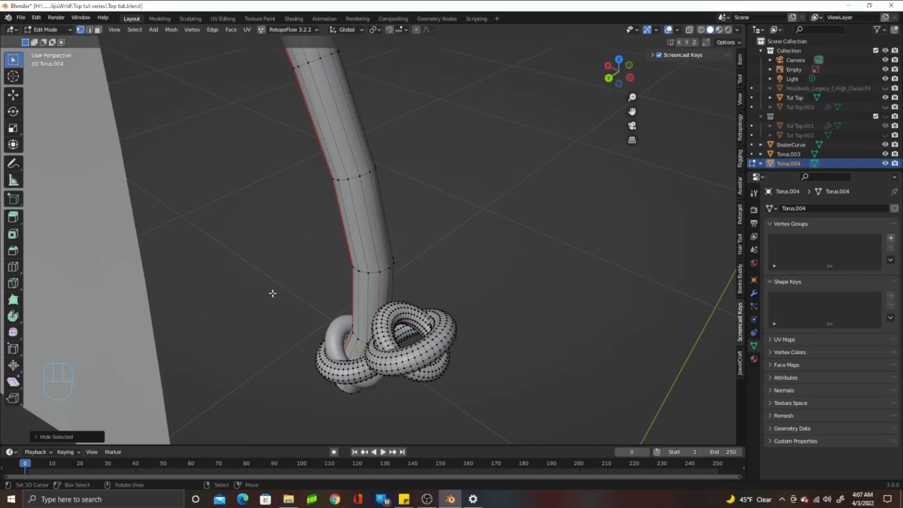
Reveal the hidden bow string geometry.
click(172, 30)
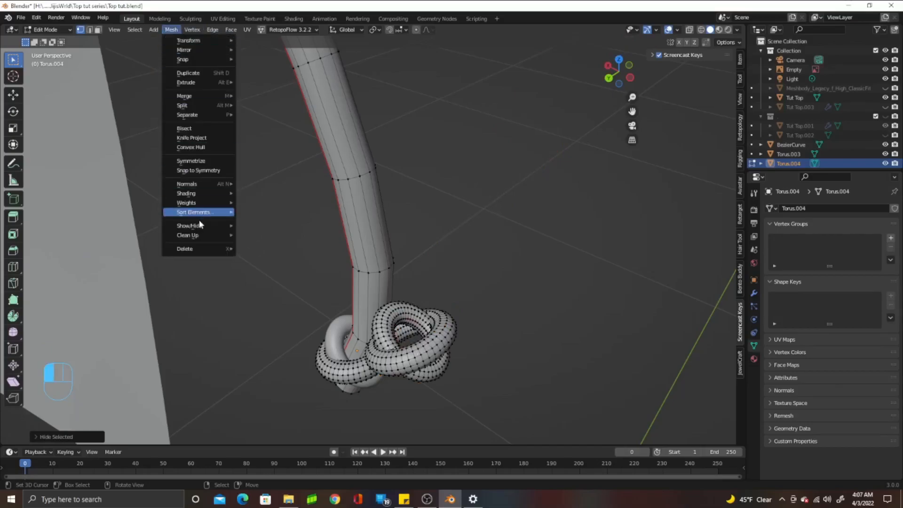
mouse_move(199, 226)
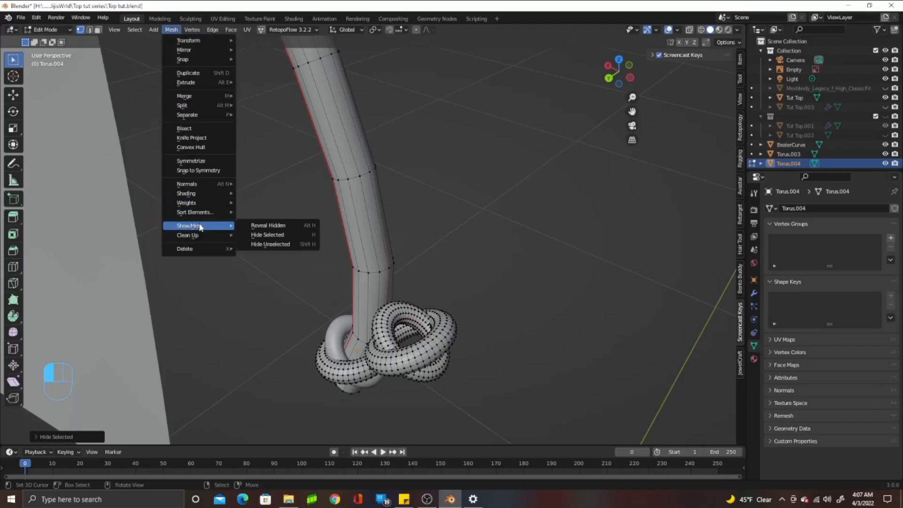
click(173, 30)
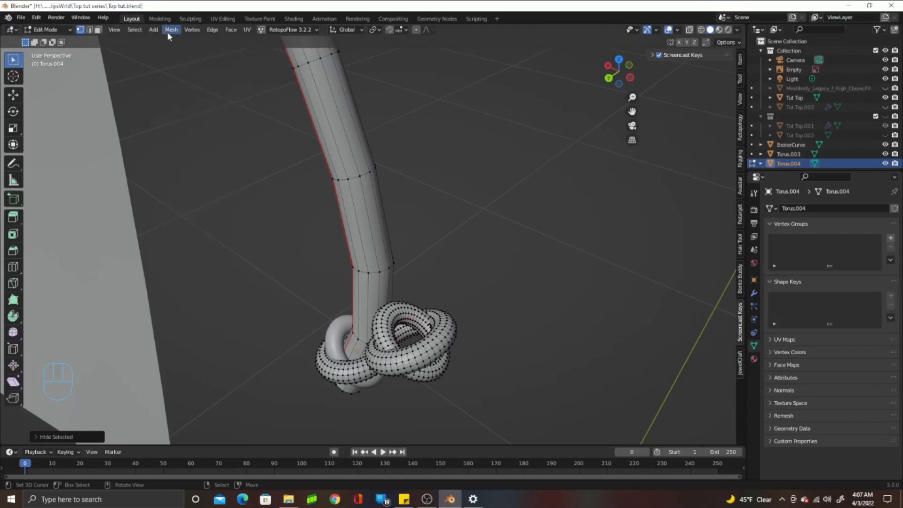
click(169, 30)
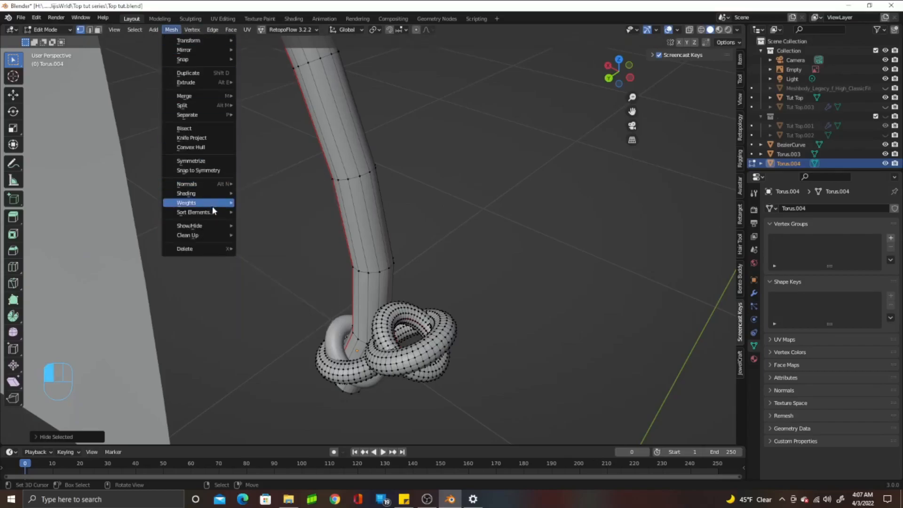
mouse_move(212, 226)
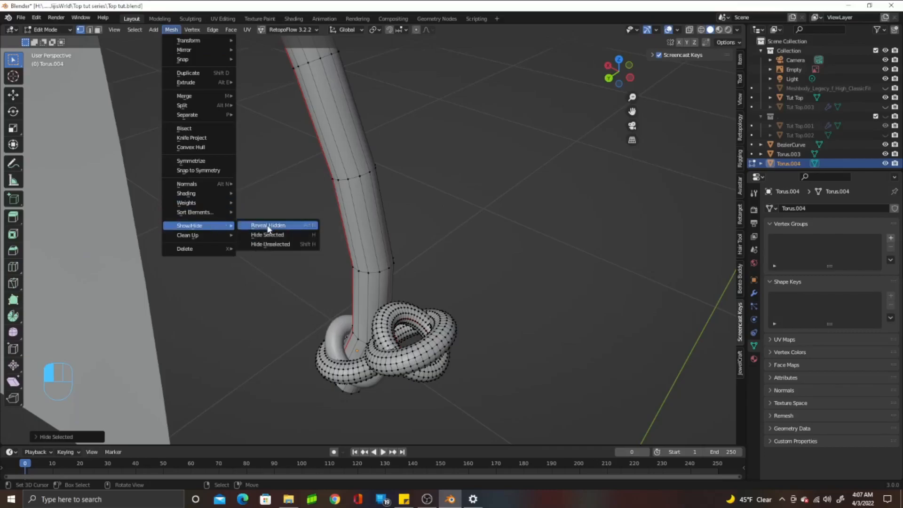
click(301, 227)
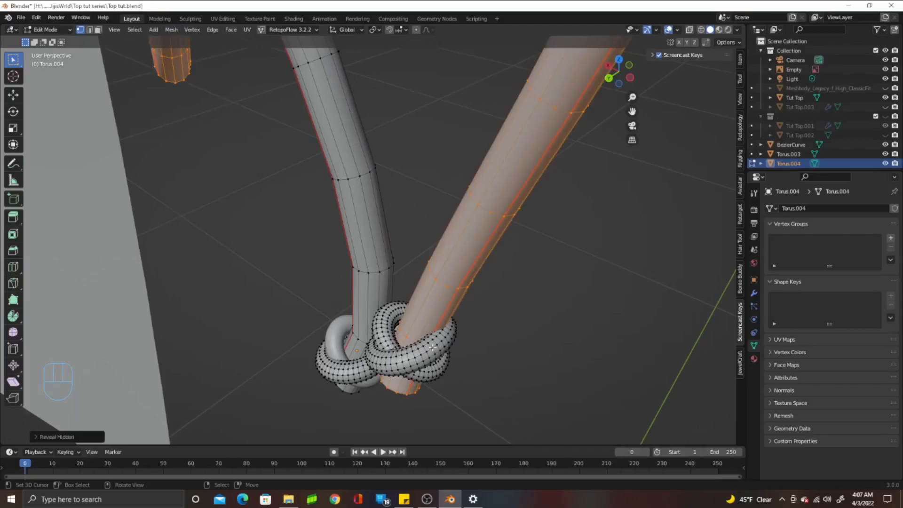
Mark the inner edge loop of the first end knot as a seam.
middle_drag(451, 351, 501, 358)
shift+middle_drag(581, 341, 423, 311)
right_click(508, 332)
alt+right_click(507, 331)
key(u)
click(508, 332)
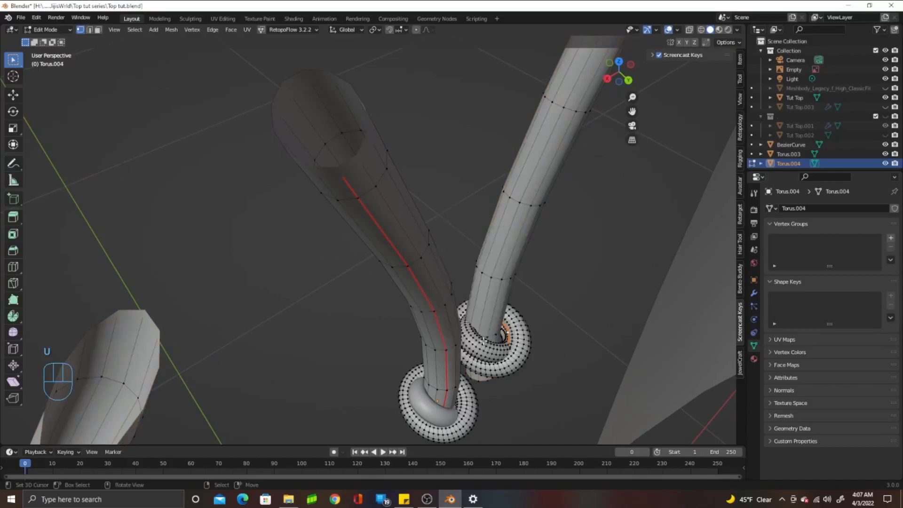
Mark the inner edge loop of the other string's end-knot ring as a seam.
shift+middle_drag(643, 266, 624, 127)
drag(632, 97, 598, 214)
alt+right_click(499, 289)
alt+right_click(500, 286)
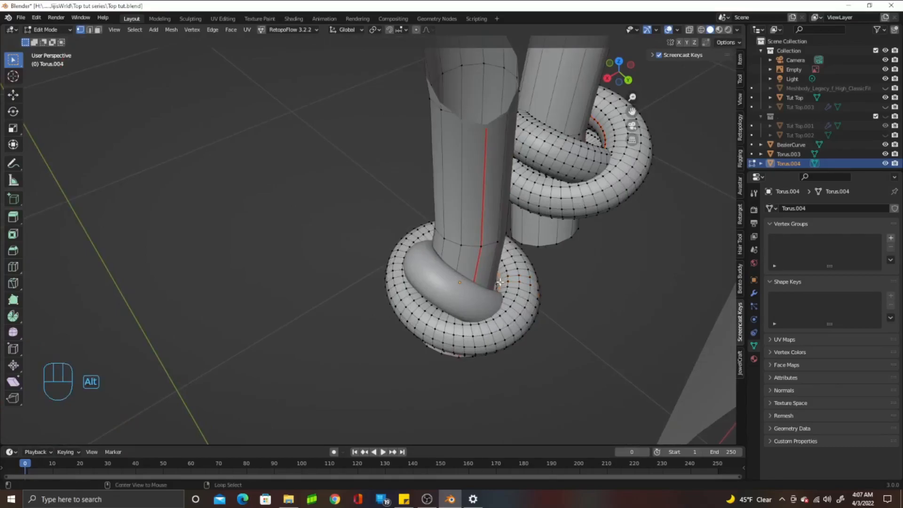
key(u)
click(501, 284)
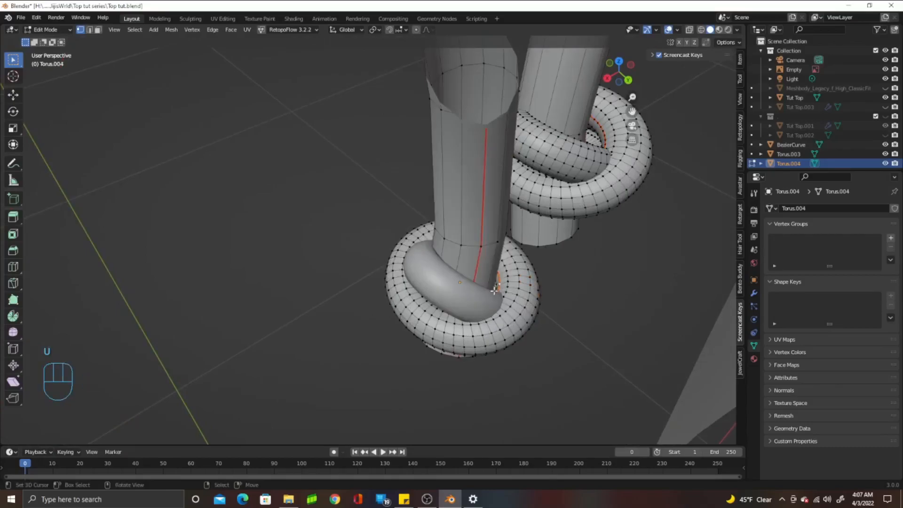
Mark the inner edge loop of Torus.003, the remaining separate ring of the end knot, as a seam.
key(Tab)
right_click(465, 298)
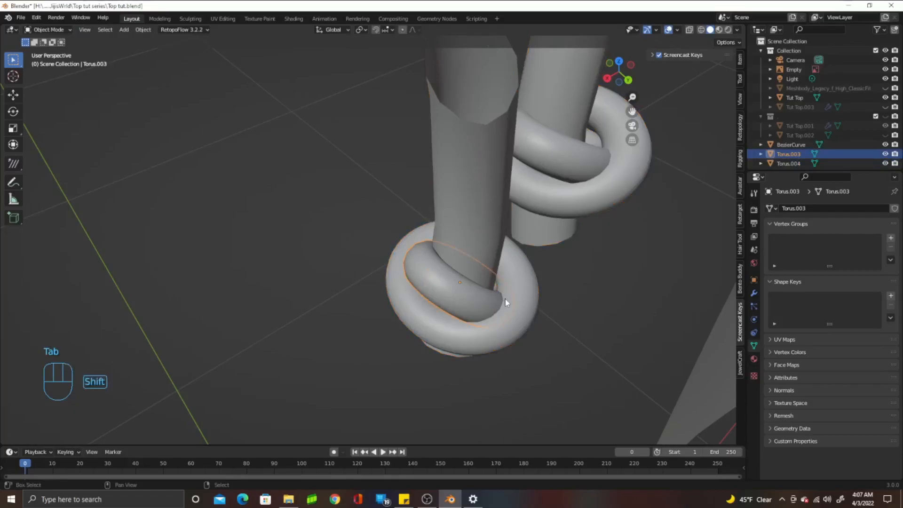
shift+middle_drag(454, 301, 369, 263)
key(Tab)
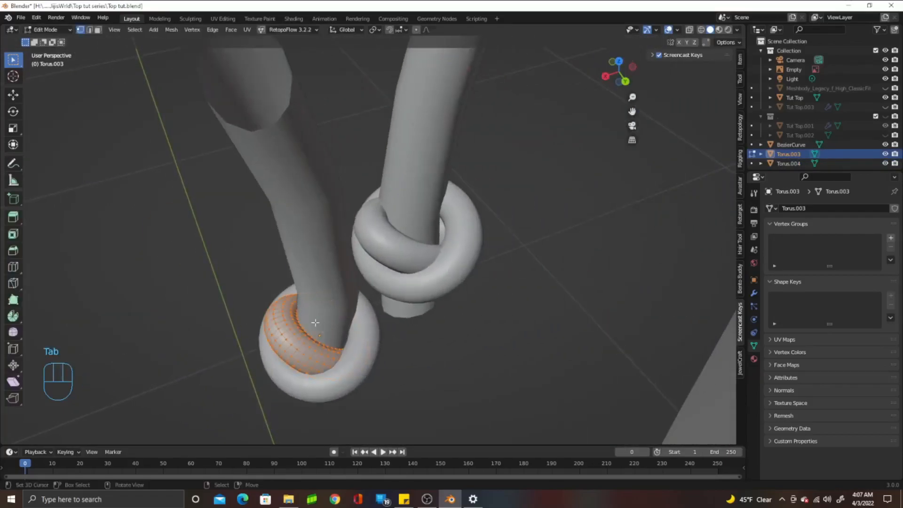
middle_drag(335, 277, 458, 222)
scroll(458, 222, down, 4)
shift+middle_drag(492, 127, 490, 221)
scroll(491, 221, up, 5)
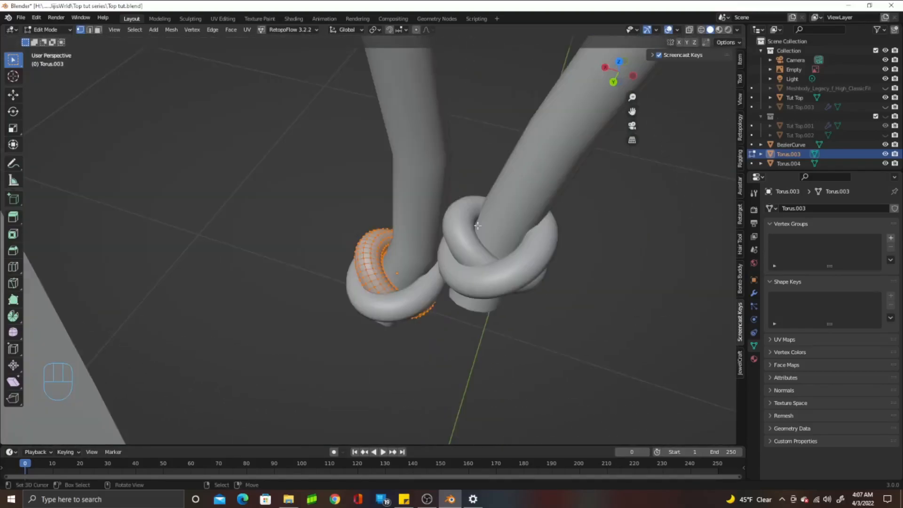
key(alt+a)
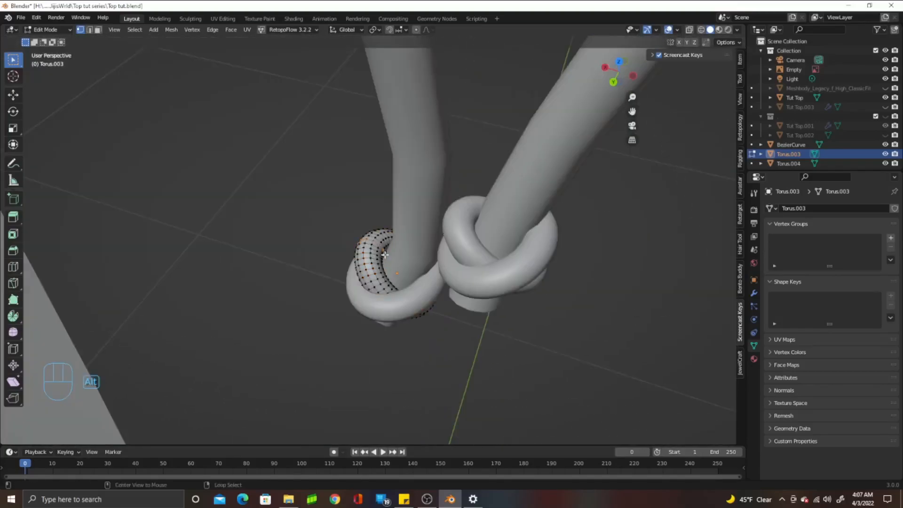
alt+click(384, 253)
key(u)
click(385, 253)
Join the Torus.003 knot ring into the Torus.004 bow string object.
key(Tab)
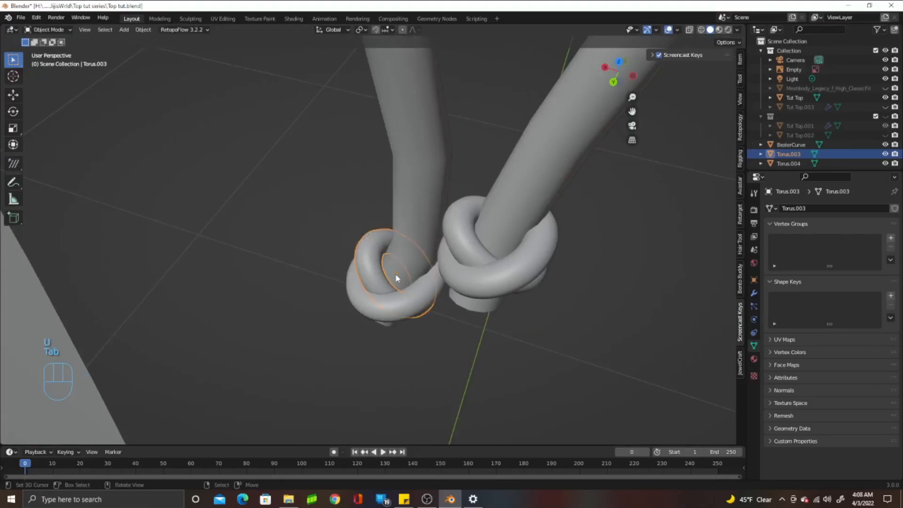
shift+click(416, 245)
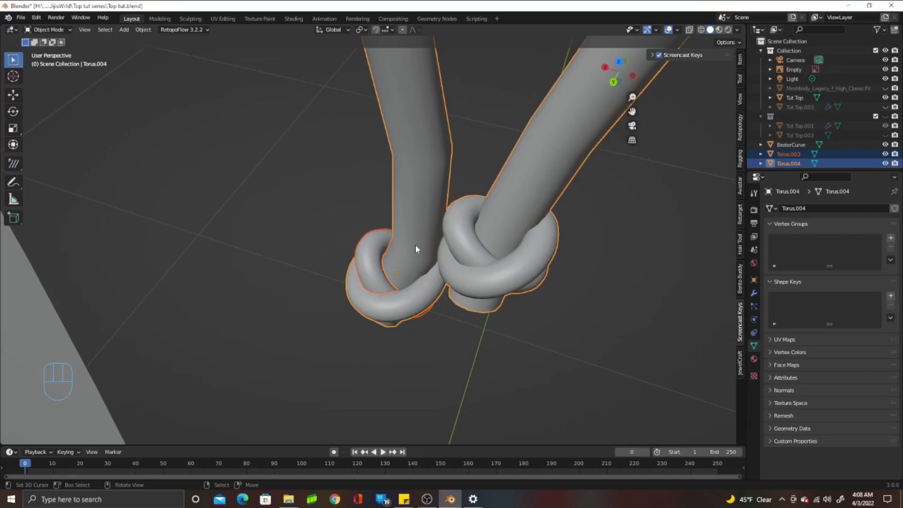
key(ctrl+j)
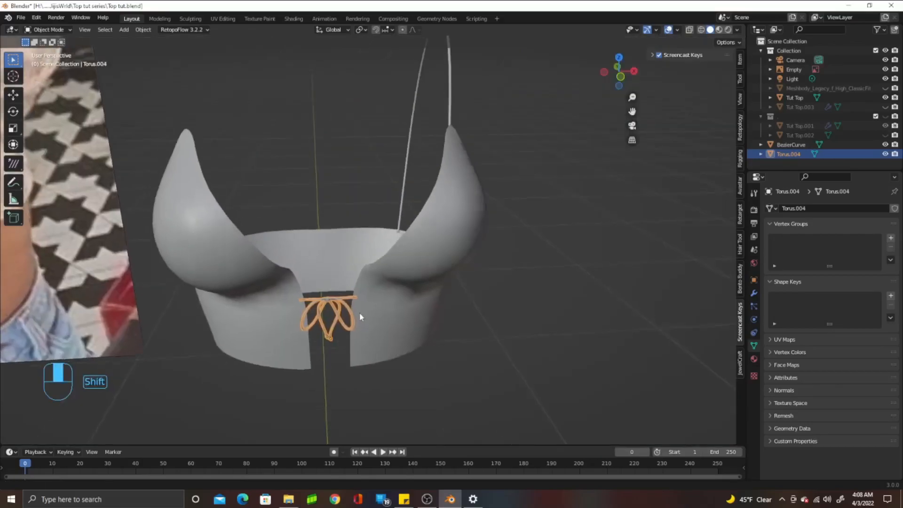
Open the Tut Top mesh for editing and examine its marked seams from the front alongside the reference photo.
scroll(377, 313, up, 3)
right_click(383, 316)
shift+middle_drag(363, 315, 574, 293)
key(Tab)
middle_drag(547, 296, 463, 296)
scroll(463, 296, up, 1)
scroll(329, 310, down, 1)
middle_drag(329, 310, 335, 262)
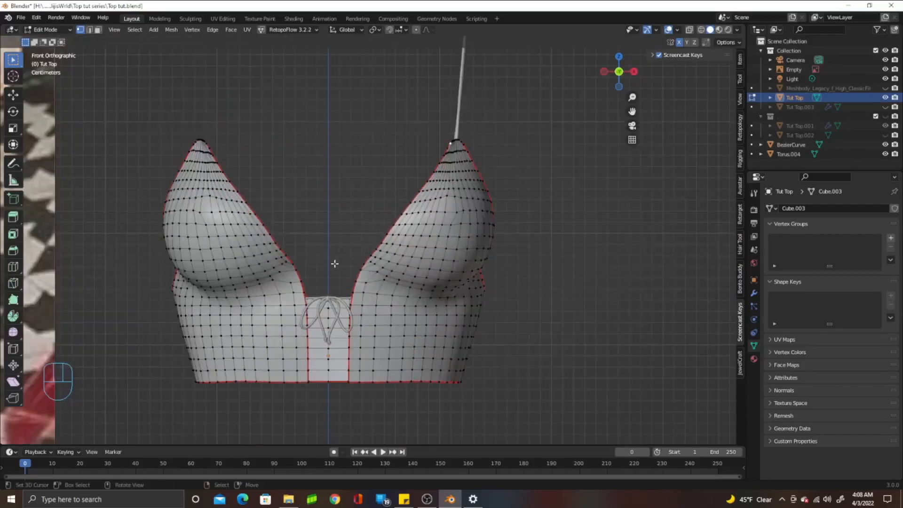
middle_drag(376, 326, 384, 337)
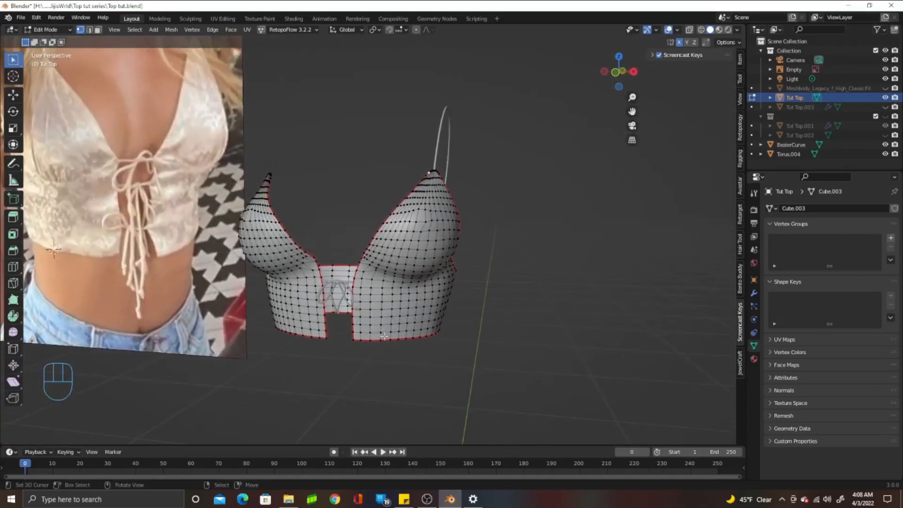
shift+middle_drag(288, 277, 398, 333)
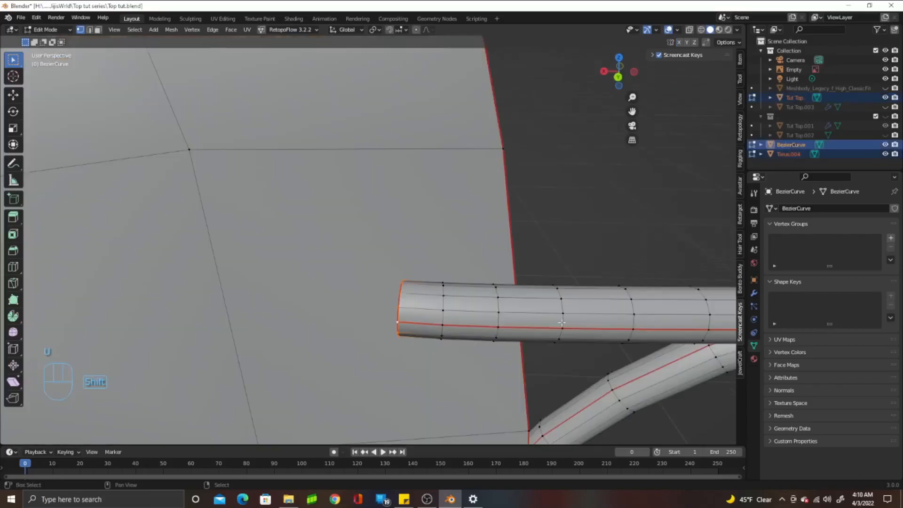
Mark the edge loops at the open ends of the bow strings as seams.
shift+middle_drag(329, 235, 232, 287)
scroll(232, 287, up, 4)
middle_drag(289, 284, 191, 204)
alt+right_click(248, 202)
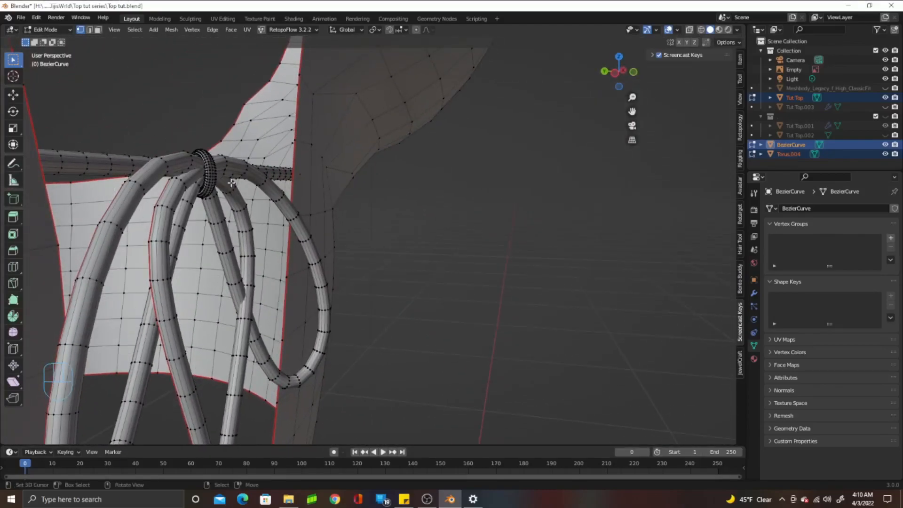
key(u)
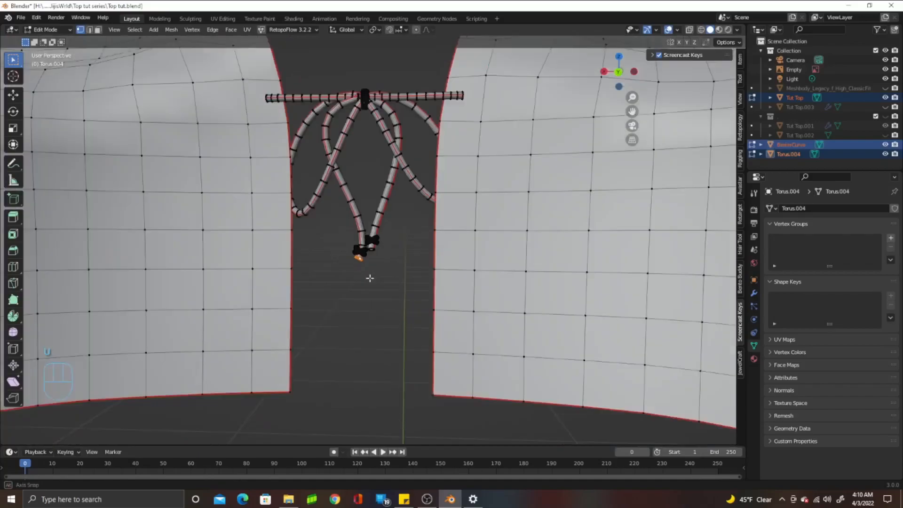
Switch to the UV Editing workspace and unwrap all geometry of the top, straps and bow along the seams.
mouse_move(369, 278)
middle_down()
mouse_move(241, 311)
mouse_move(325, 278)
mouse_move(321, 221)
mouse_move(225, 142)
middle_up()
scroll(325, 278, down, 5)
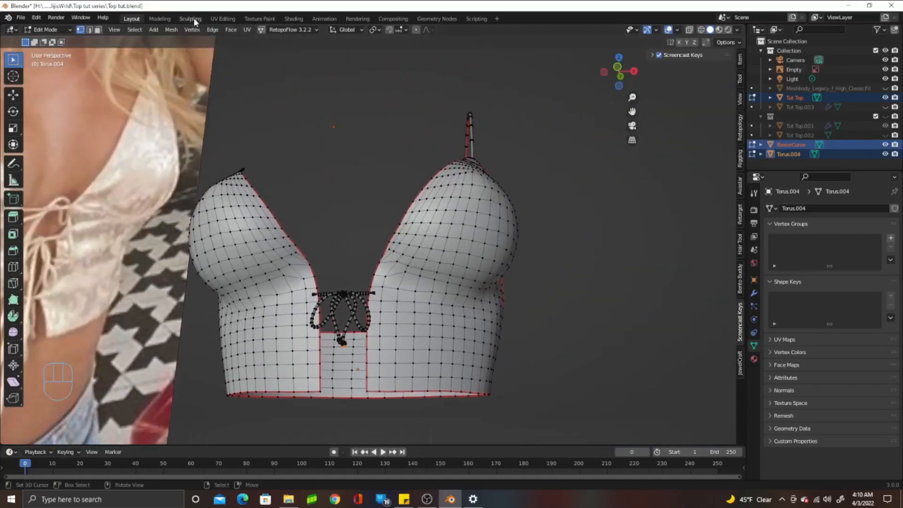
click(228, 21)
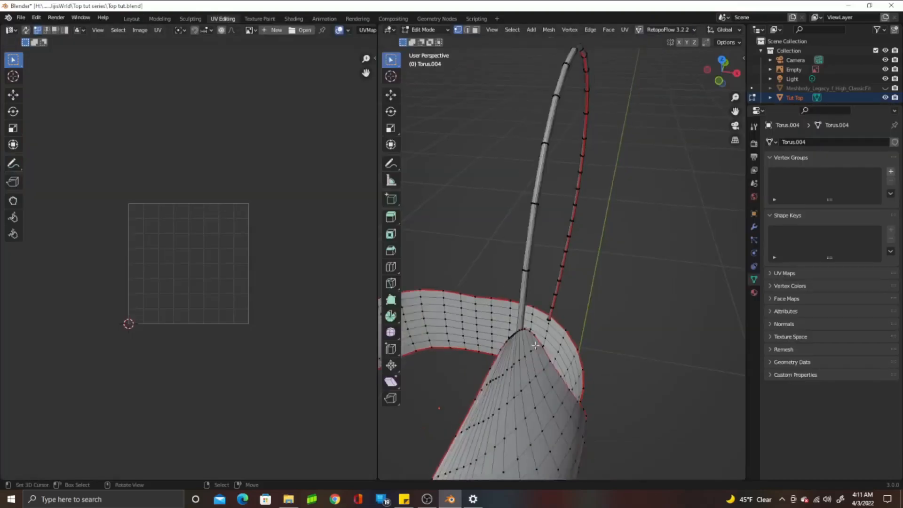
scroll(536, 345, down, 5)
key(a)
key(u)
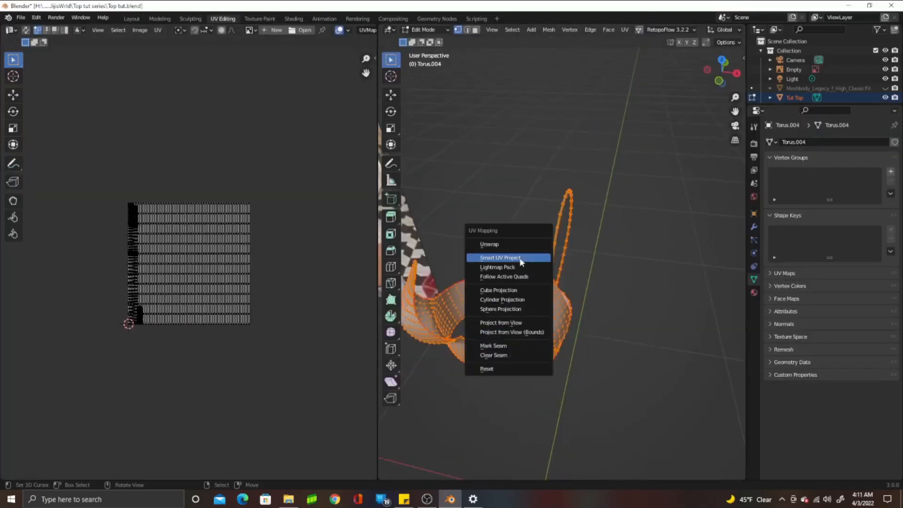
click(519, 245)
Examine the unwrapped UV islands, from the long string strips to the small round islands near the UV origin.
scroll(120, 329, up, 6)
scroll(122, 330, down, 4)
middle_drag(141, 319, 199, 311)
scroll(199, 310, up, 5)
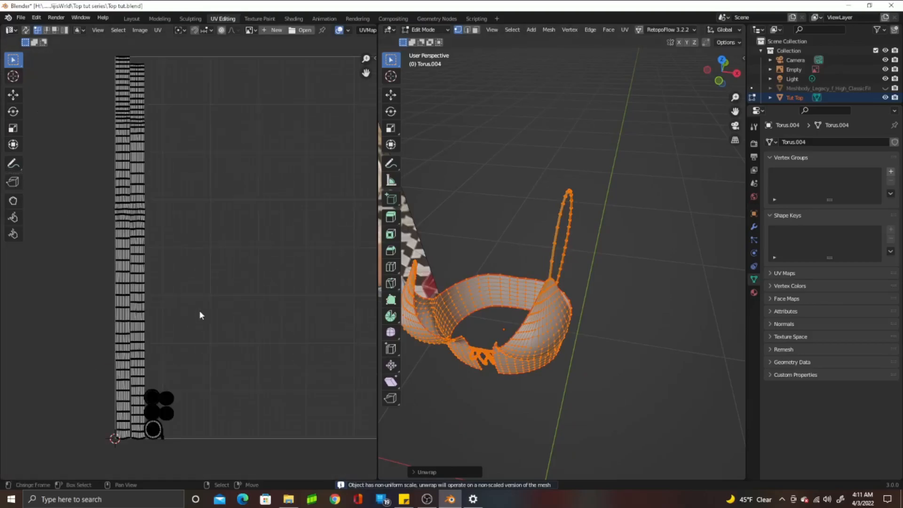
middle_drag(234, 367, 243, 216)
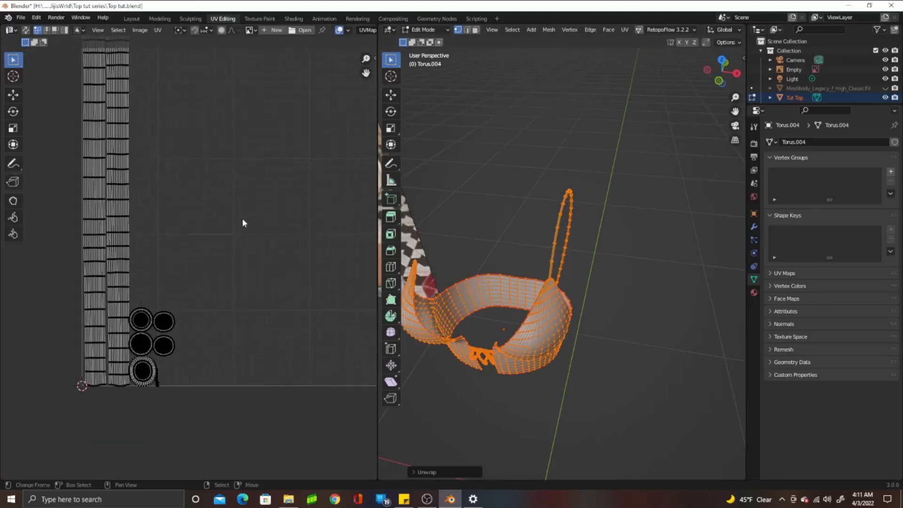
scroll(242, 224, up, 3)
middle_drag(230, 325, 301, 171)
scroll(245, 263, up, 3)
scroll(249, 287, up, 2)
middle_drag(258, 312, 205, 300)
scroll(256, 183, up, 2)
scroll(256, 186, down, 5)
scroll(256, 184, down, 6)
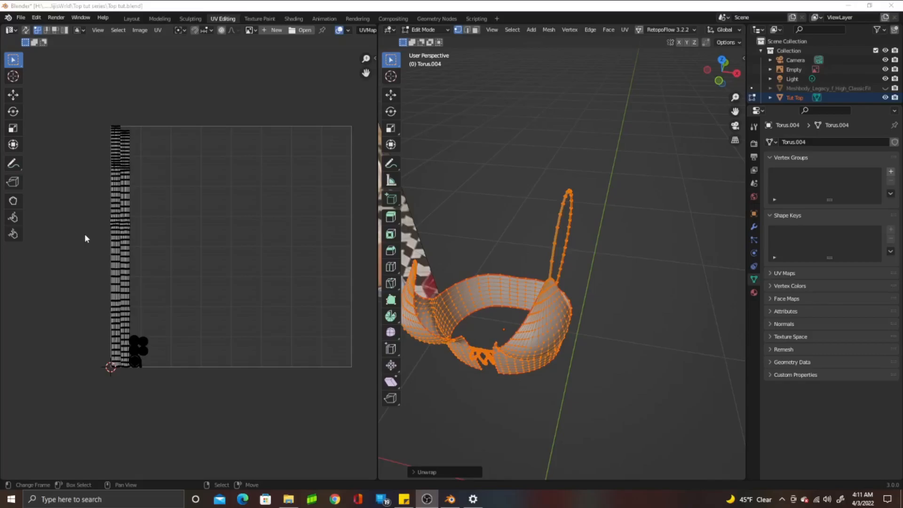
Select both long string UV strips and move them about 0.17 units in negative X, outside the UV square.
click(117, 232)
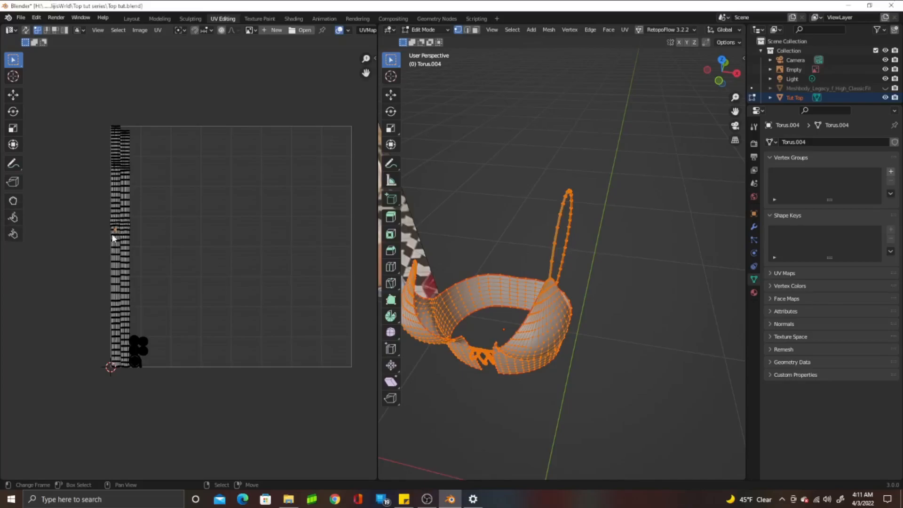
key(l)
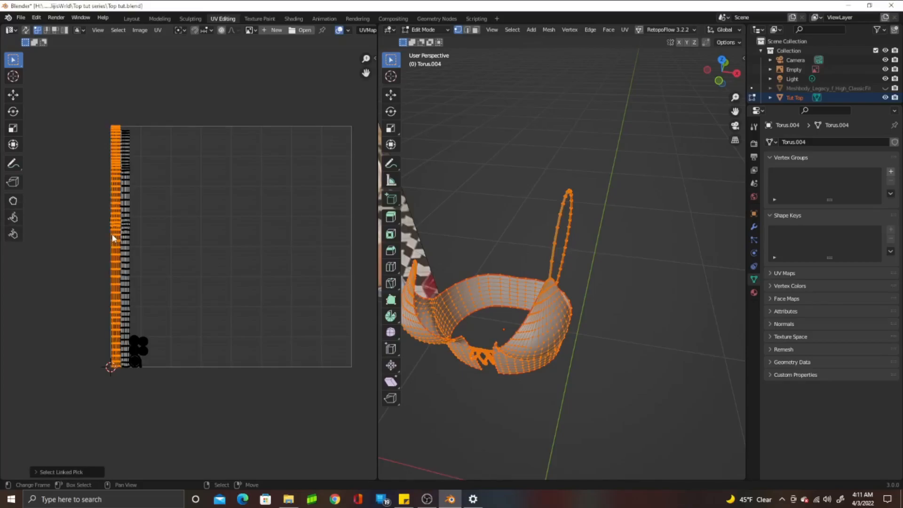
key(g)
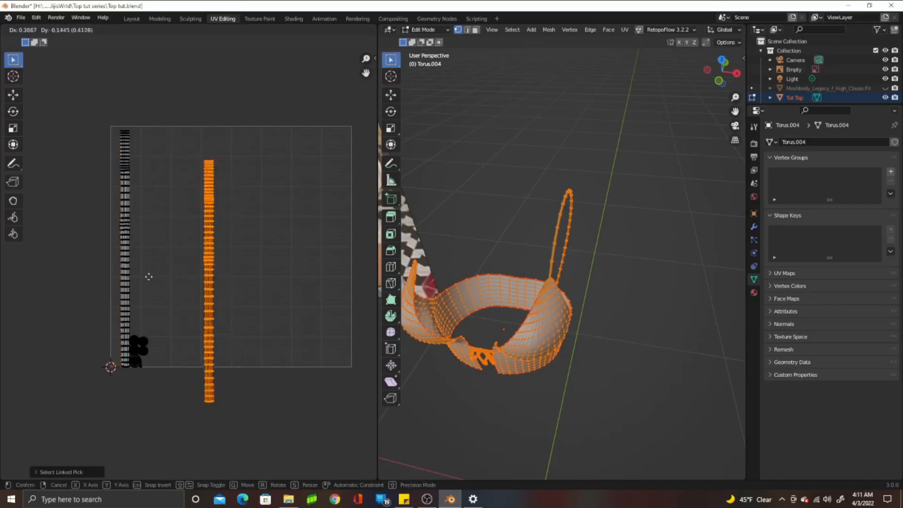
right_click(114, 220)
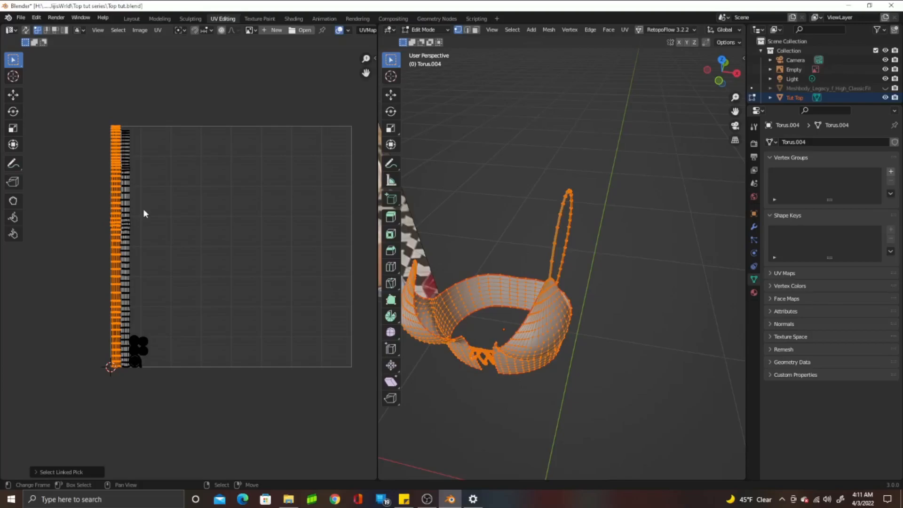
scroll(137, 221, down, 1)
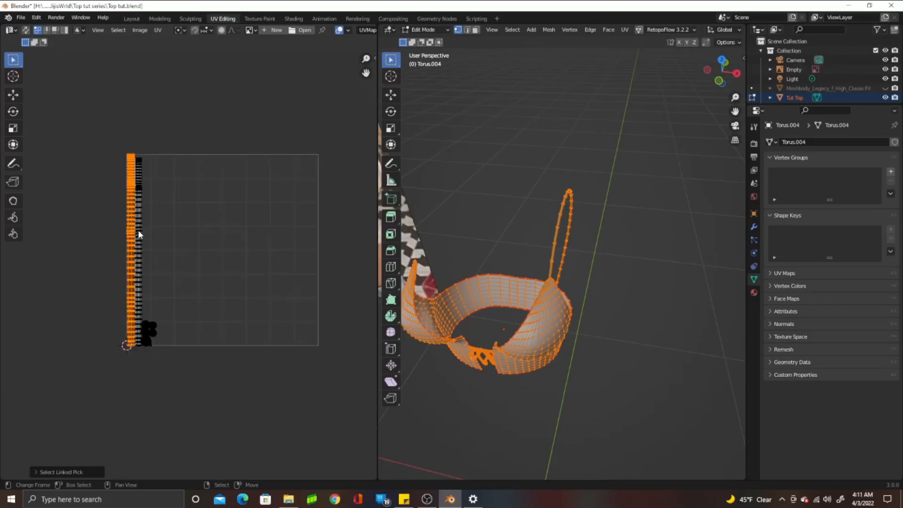
key(l)
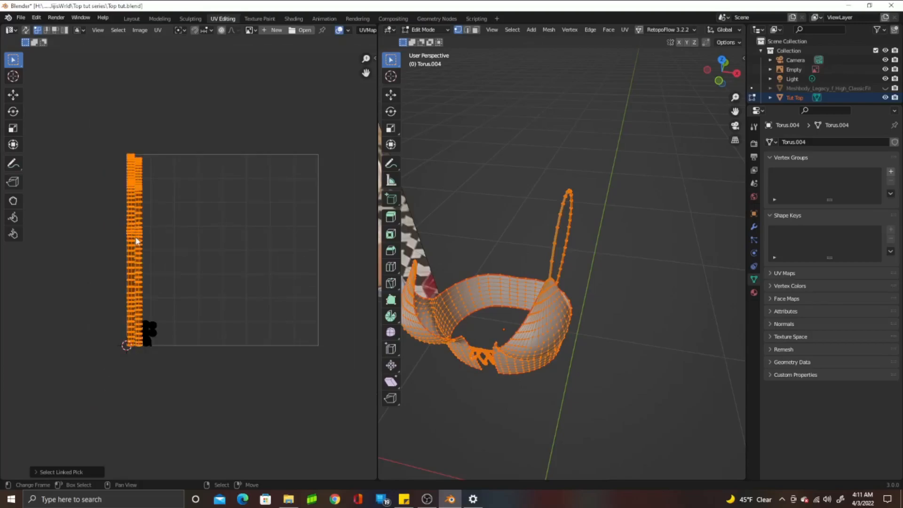
scroll(136, 239, up, 2)
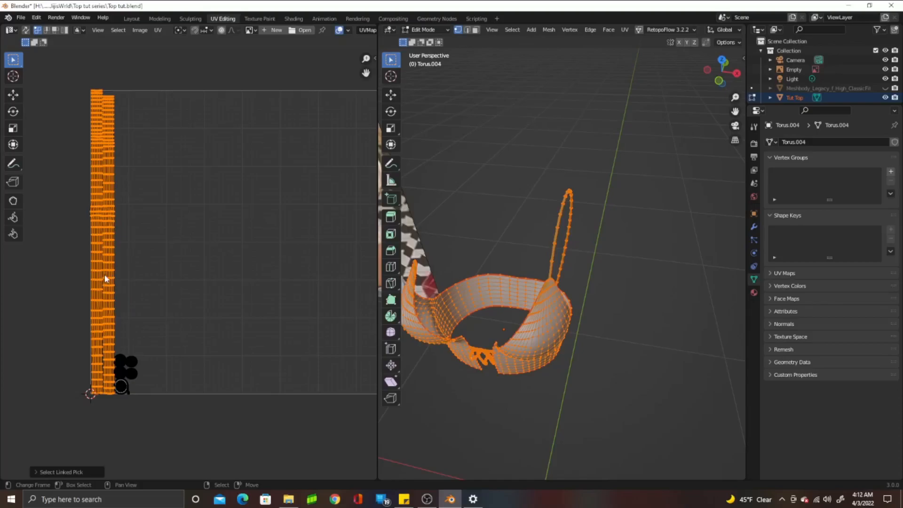
scroll(97, 265, down, 1)
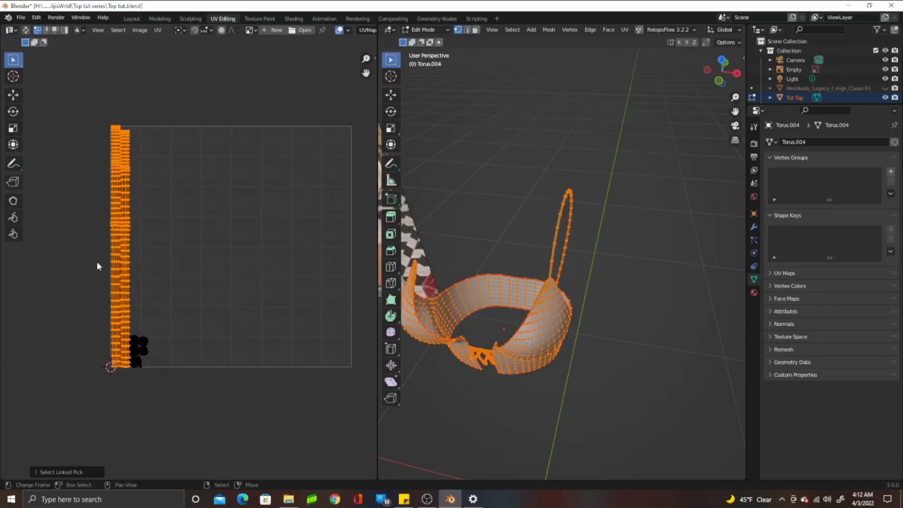
key(g)
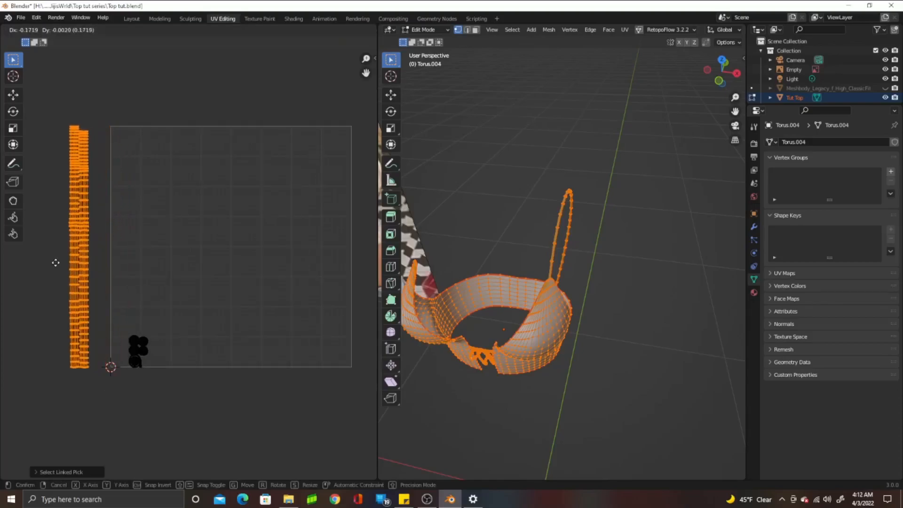
click(55, 263)
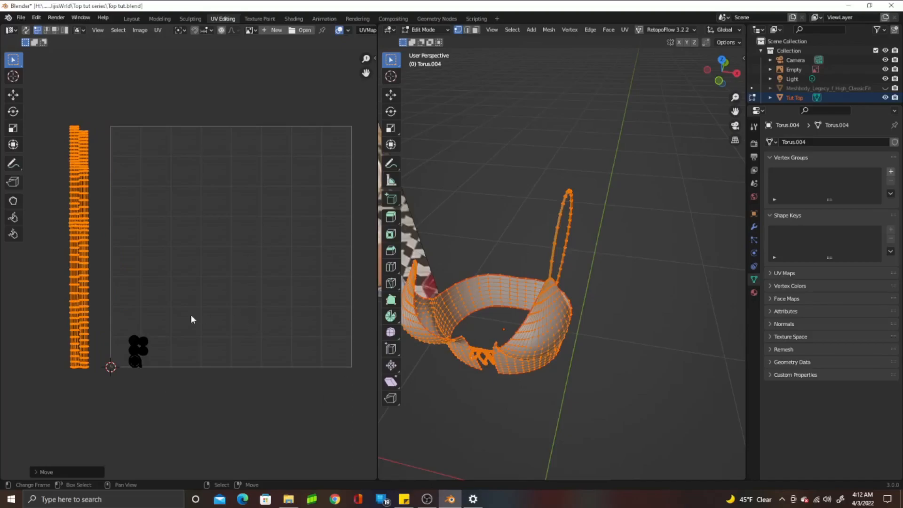
Select all the small round UV islands near the UV origin and scale them up to several times their size.
click(111, 319)
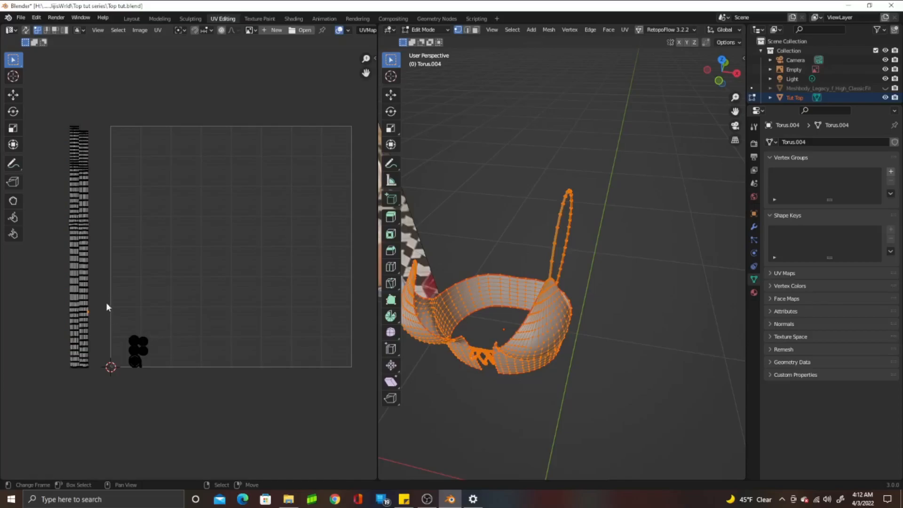
shift+right_click(109, 305)
drag(112, 304, 187, 396)
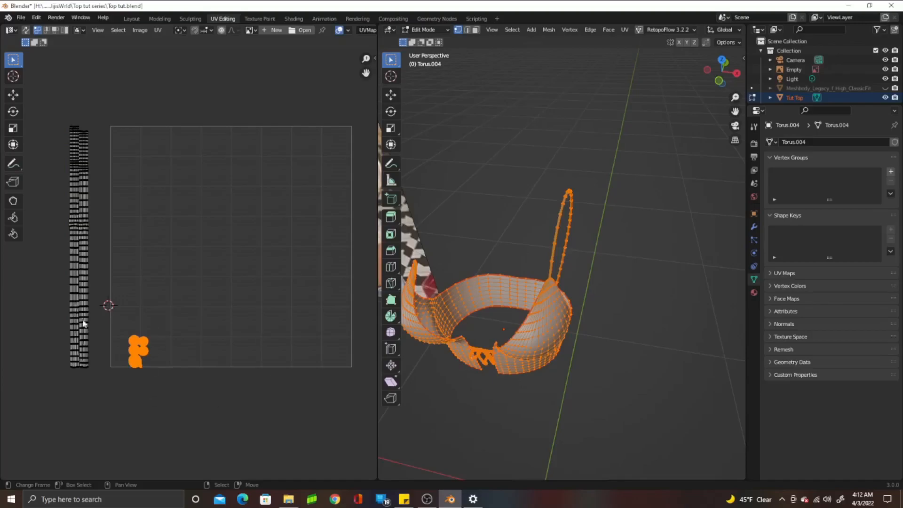
scroll(160, 379, down, 3)
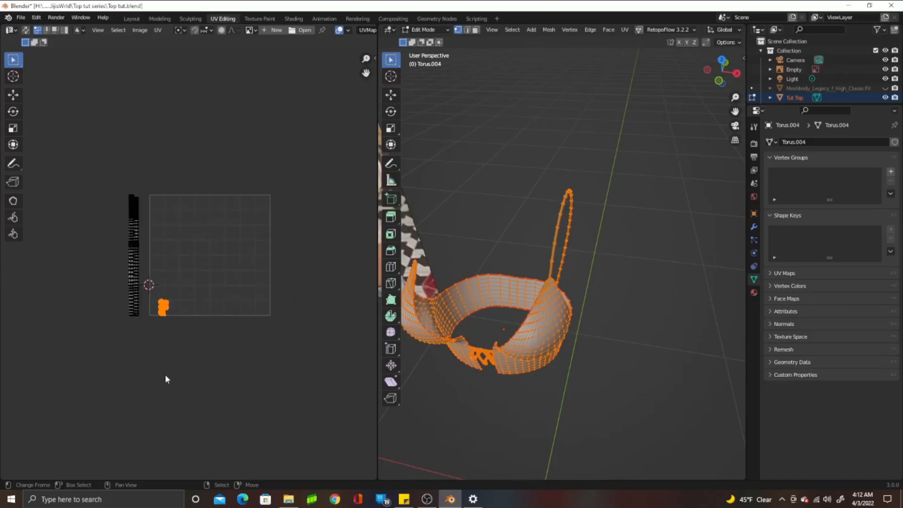
key(s)
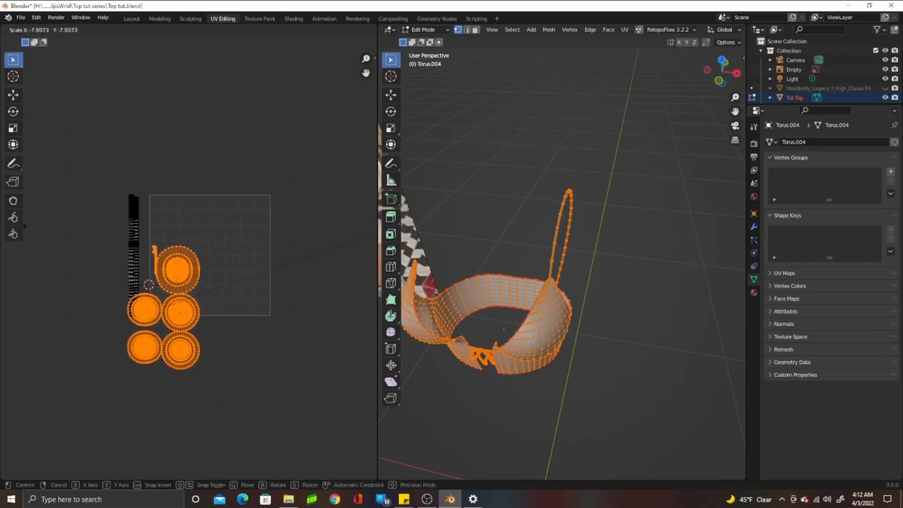
click(337, 259)
scroll(270, 310, up, 1)
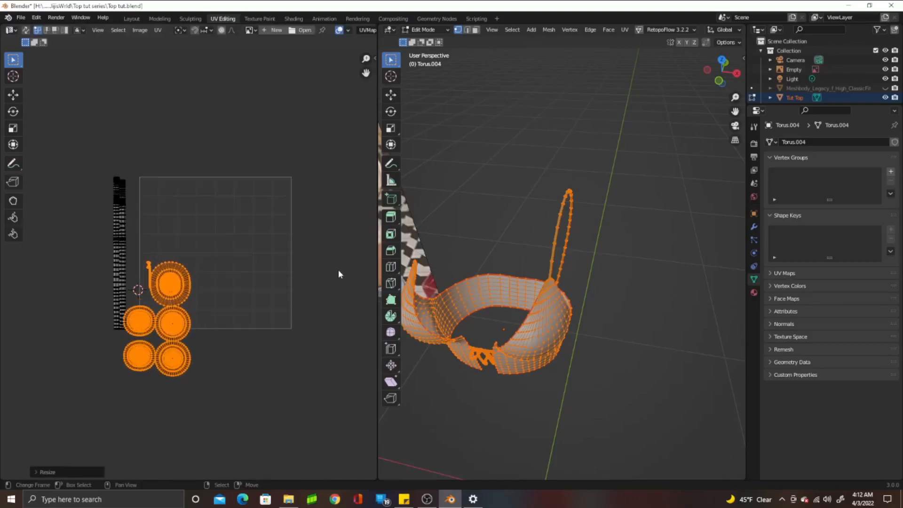
middle_drag(270, 311, 201, 301)
scroll(137, 318, up, 1)
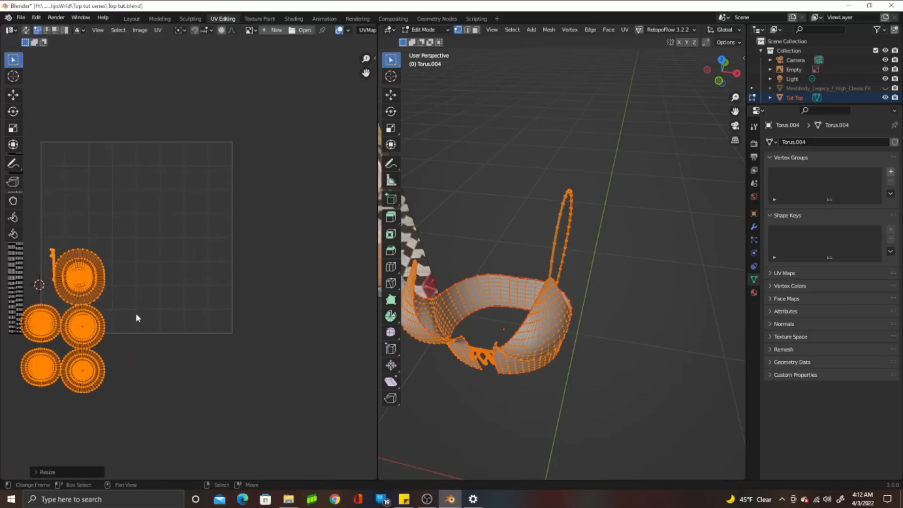
scroll(136, 315, down, 1)
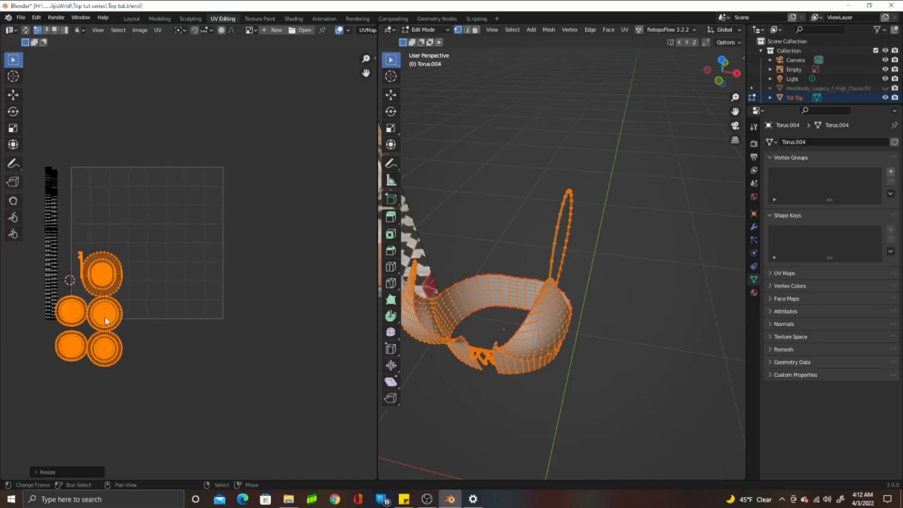
Move all the selected UV islands in positive X to just outside the UV square, opposite the two long string strips.
key(g)
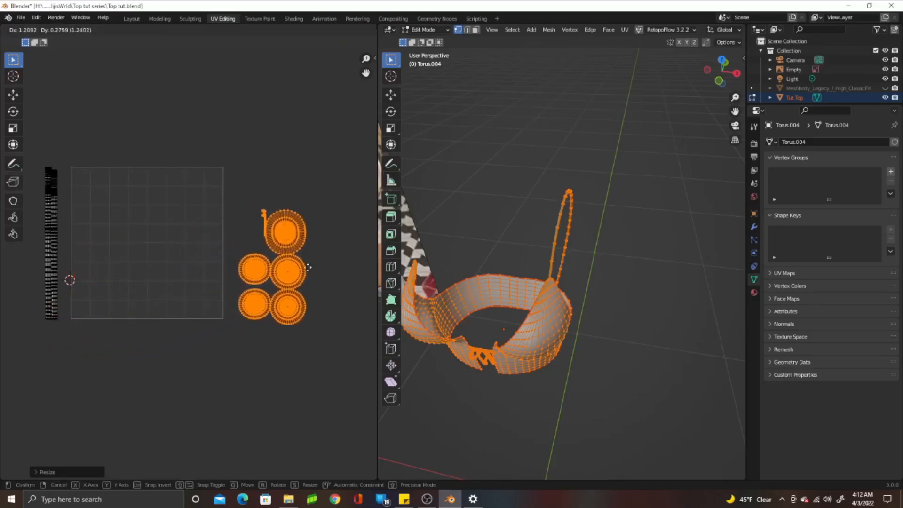
click(295, 268)
scroll(238, 273, up, 2)
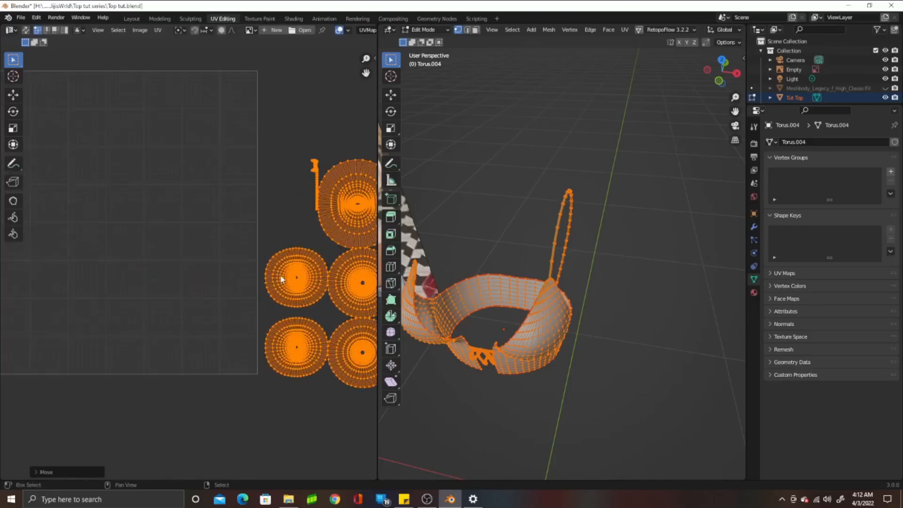
scroll(240, 325, up, 1)
scroll(240, 324, down, 2)
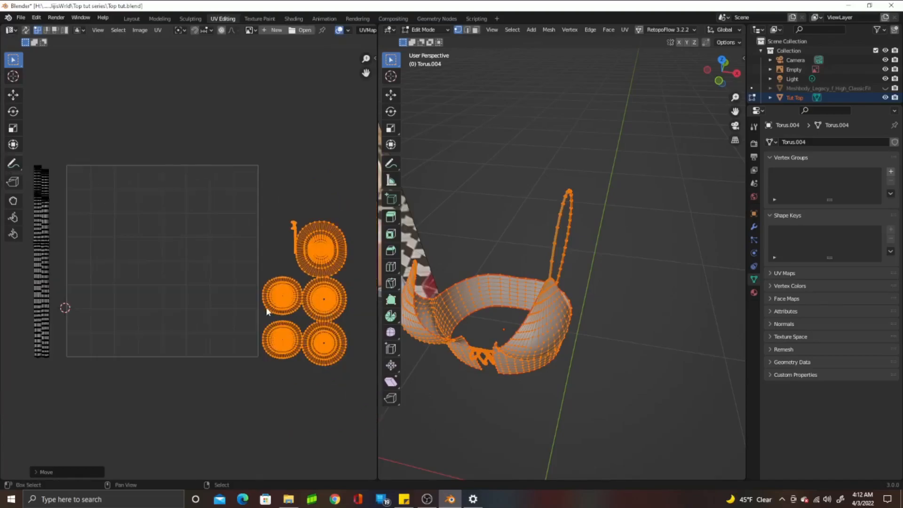
middle_drag(270, 309, 307, 327)
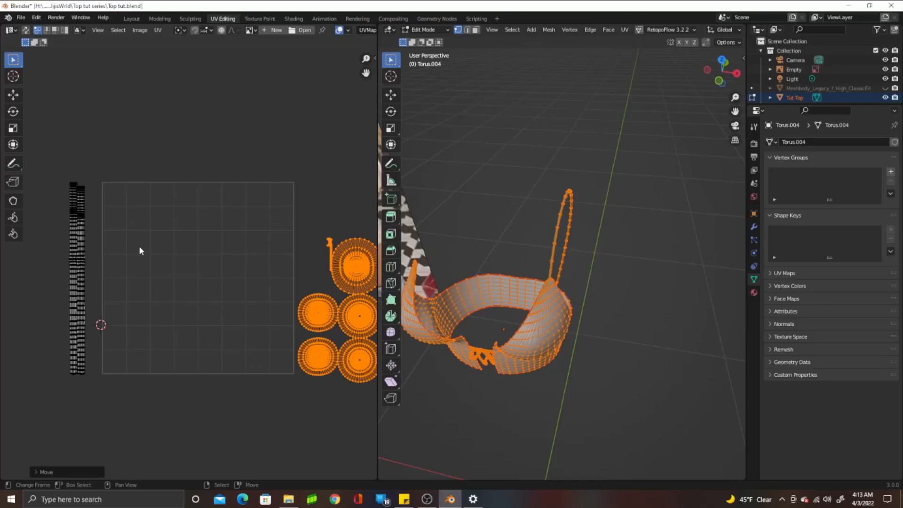
Select only the top's body UV island, move it into the UV square and scale it up about 19 times.
middle_drag(316, 289, 170, 297)
scroll(179, 287, up, 3)
click(156, 281)
scroll(189, 252, up, 2)
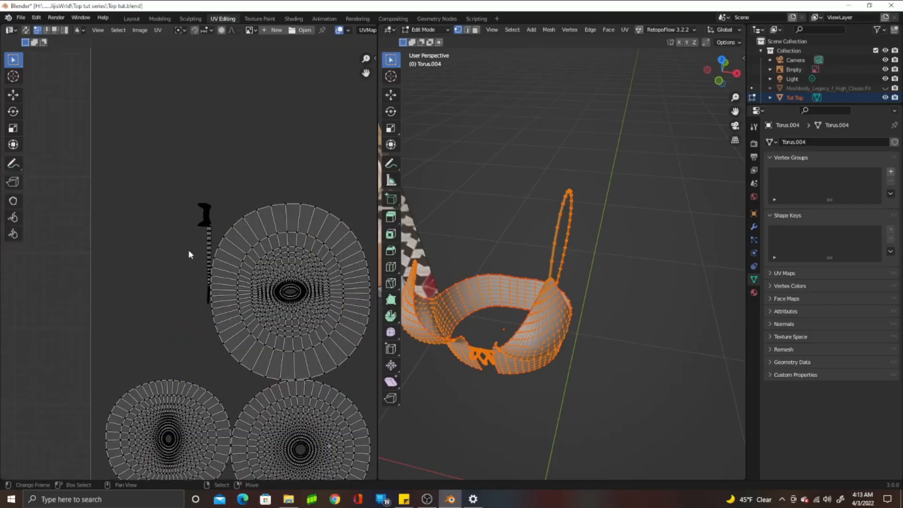
scroll(189, 254, up, 2)
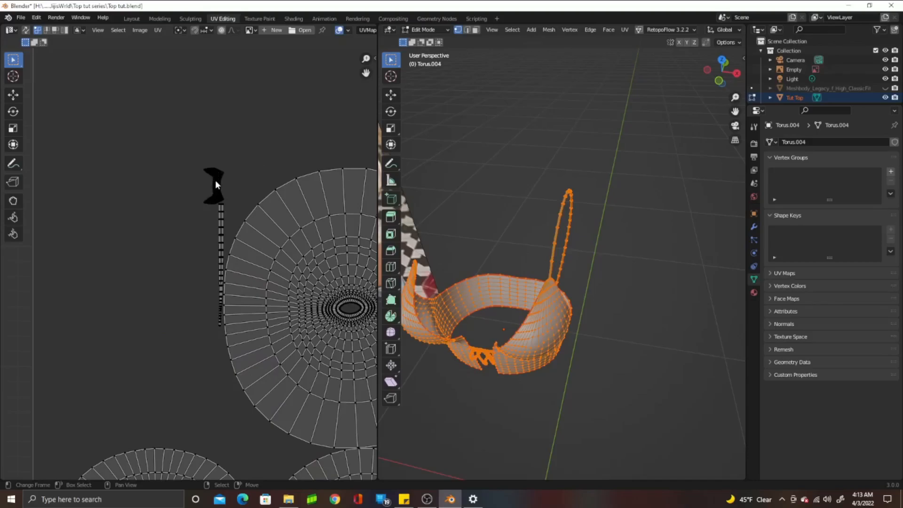
key(l)
scroll(216, 181, down, 6)
middle_drag(190, 266, 306, 277)
key(g)
click(191, 288)
key(s)
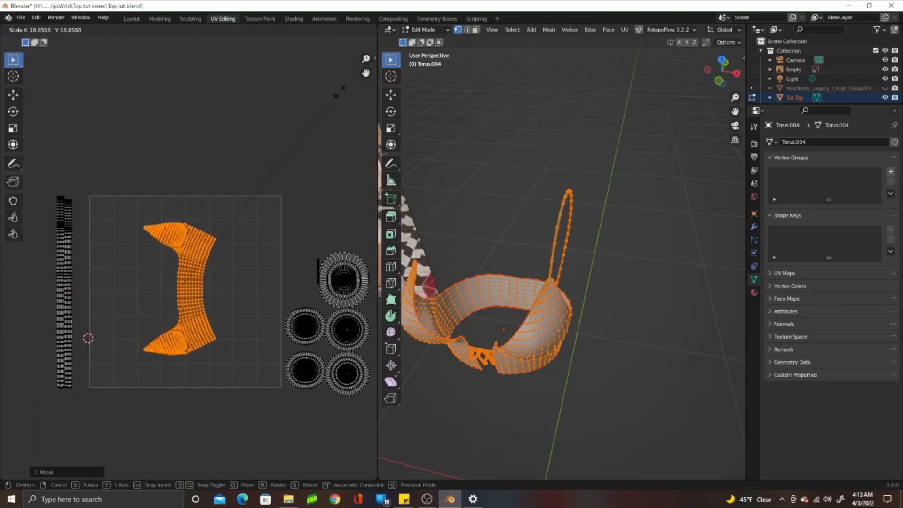
click(341, 93)
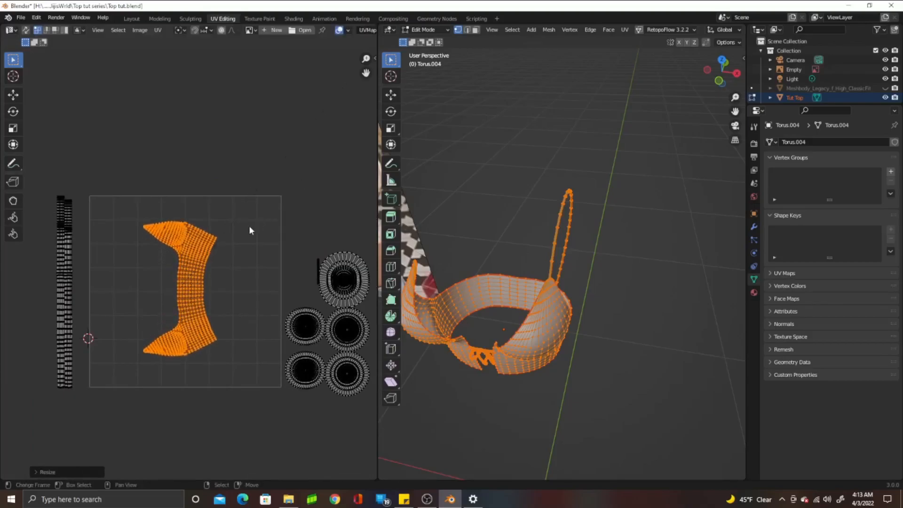
Rotate the top's body UV island by 90 degrees, shift it upward and scale it about 1.37 times to span the UV square.
text(r90)
key(Return)
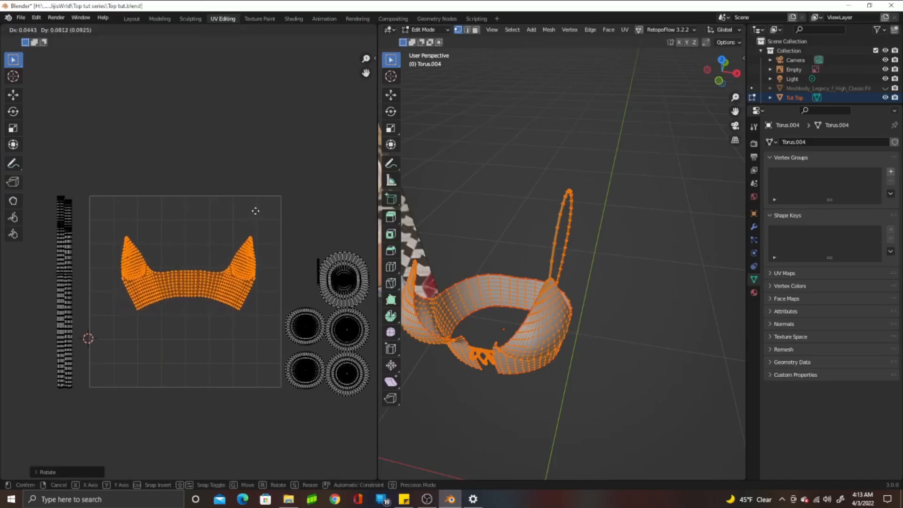
click(253, 206)
key(s)
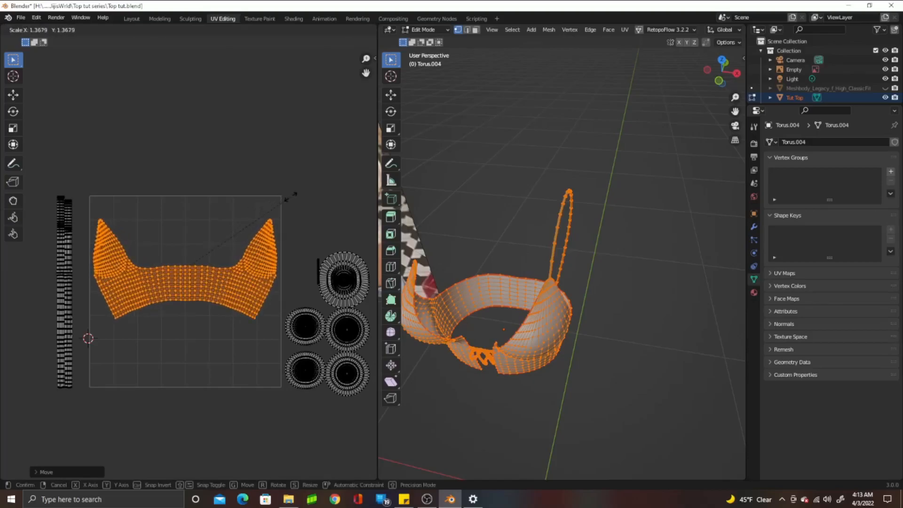
click(293, 195)
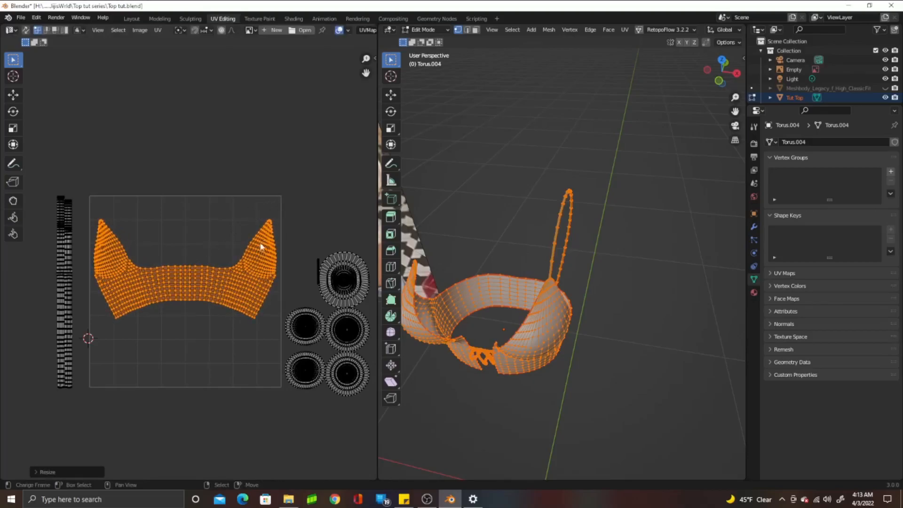
scroll(261, 247, up, 3)
scroll(260, 245, down, 4)
key(s)
click(268, 249)
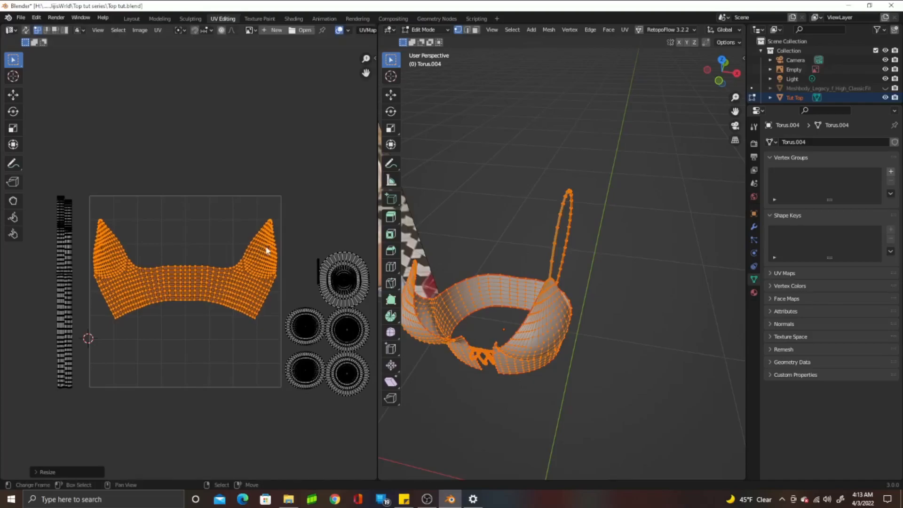
Select the small strap strip beside the round islands, scale it up over eight times and place it centrally beneath the top's body island.
scroll(286, 277, up, 1)
middle_drag(301, 278, 220, 265)
scroll(221, 266, up, 2)
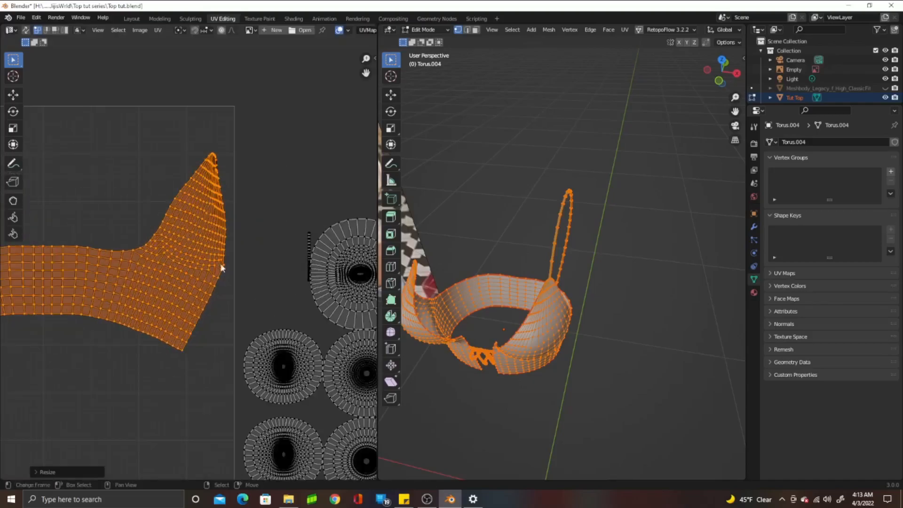
click(307, 242)
key(l)
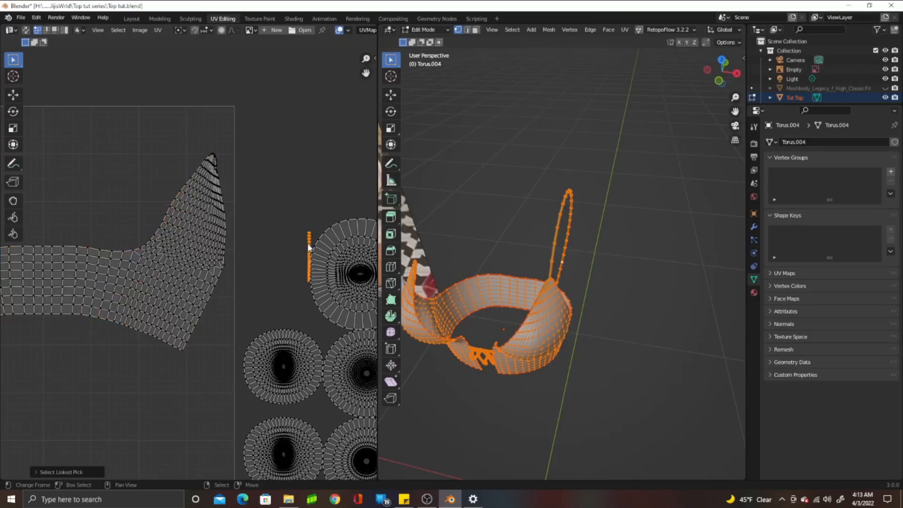
scroll(297, 257, down, 5)
middle_drag(231, 284, 249, 295)
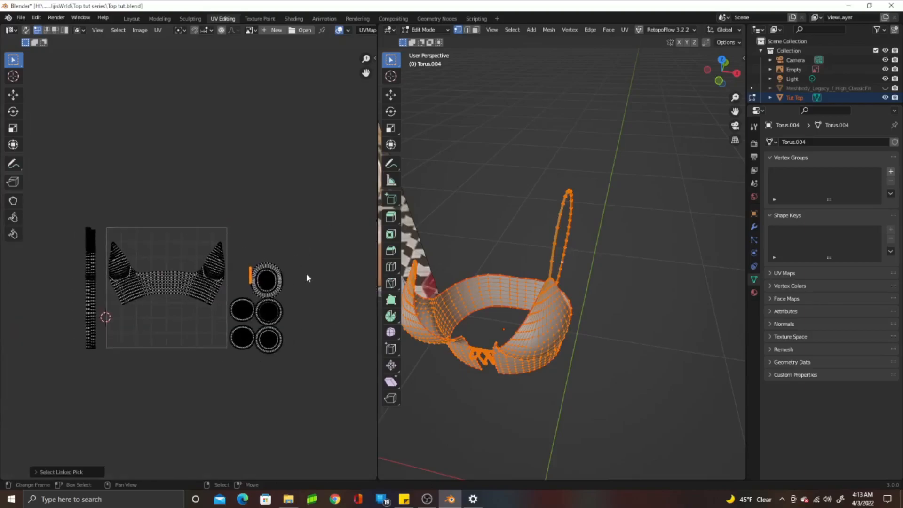
key(s)
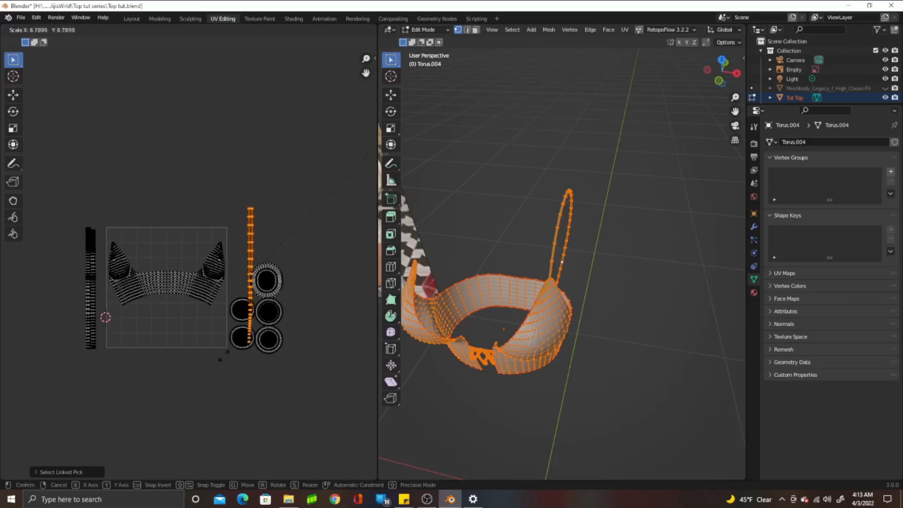
click(253, 236)
key(g)
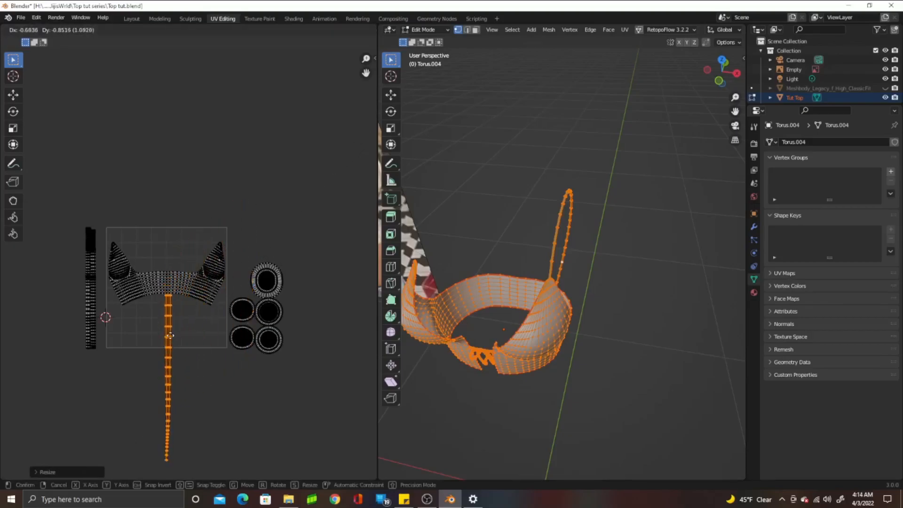
click(172, 344)
Examine the strap's UV strip along its length down to the narrow lower end.
scroll(177, 366, up, 2)
middle_drag(184, 398, 210, 159)
scroll(205, 166, up, 3)
middle_drag(221, 360, 220, 60)
scroll(214, 132, up, 7)
middle_drag(213, 132, 224, 390)
scroll(210, 314, up, 2)
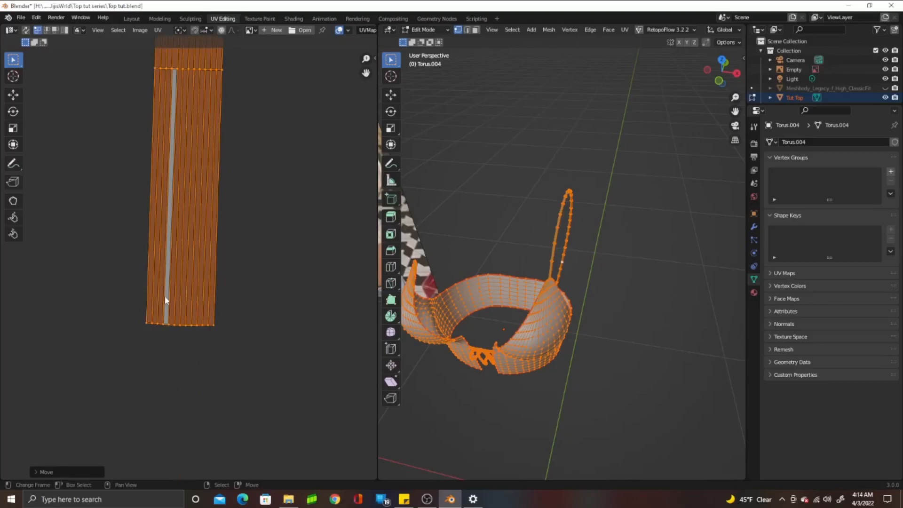
scroll(187, 292, down, 8)
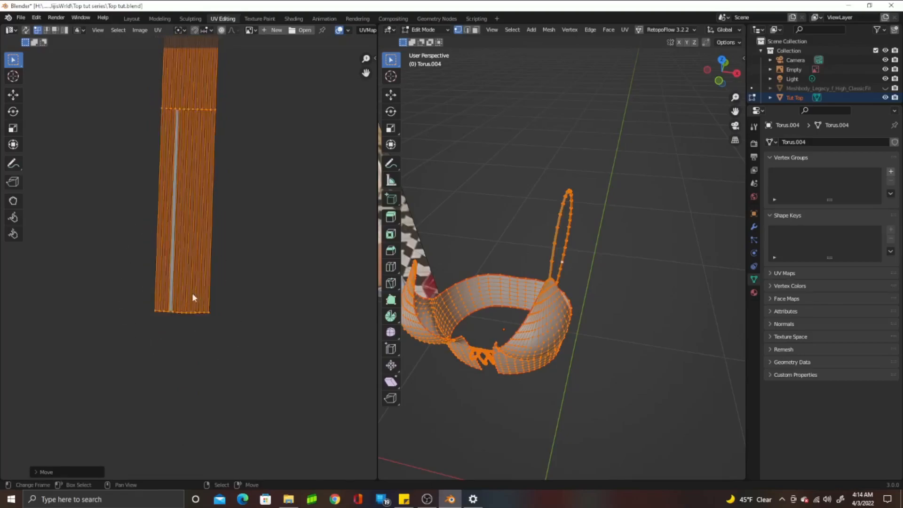
scroll(187, 230, up, 5)
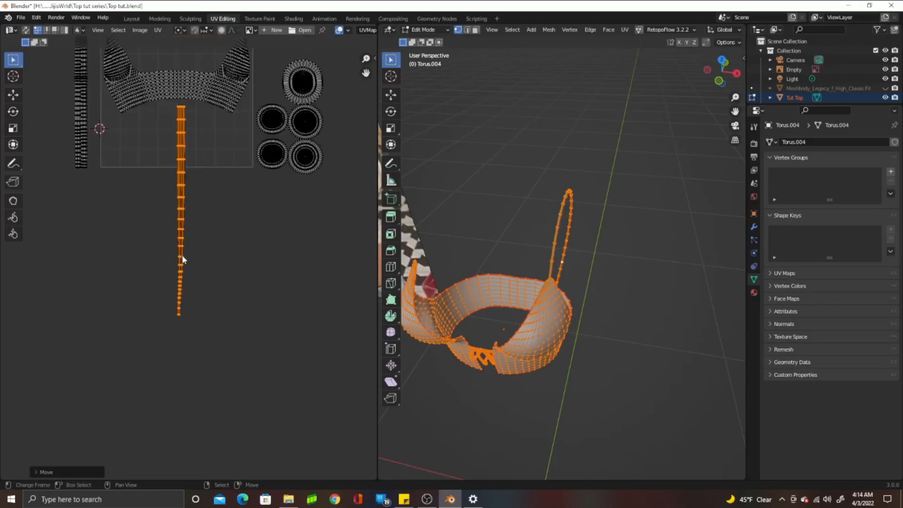
middle_drag(184, 259, 200, 294)
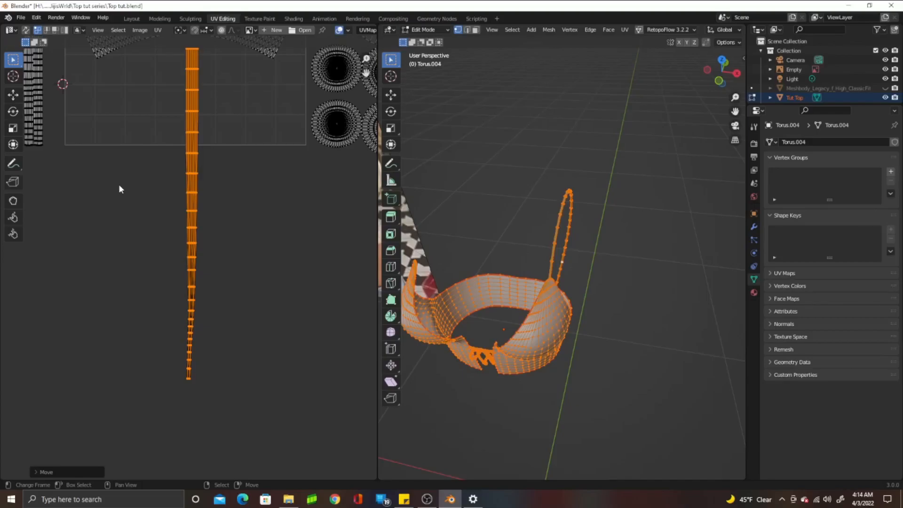
Enable proportional editing and select the edge row across the narrow lower end of the strap's UV strip.
key(o)
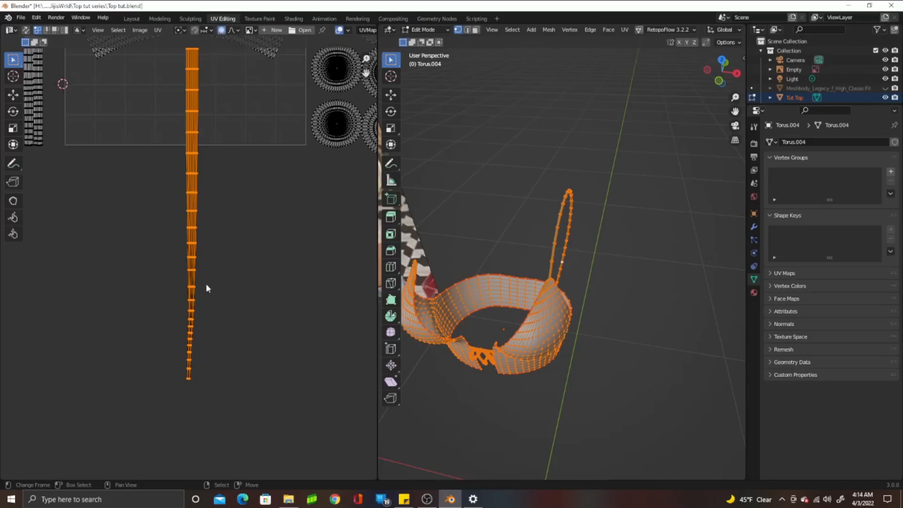
scroll(186, 379, up, 5)
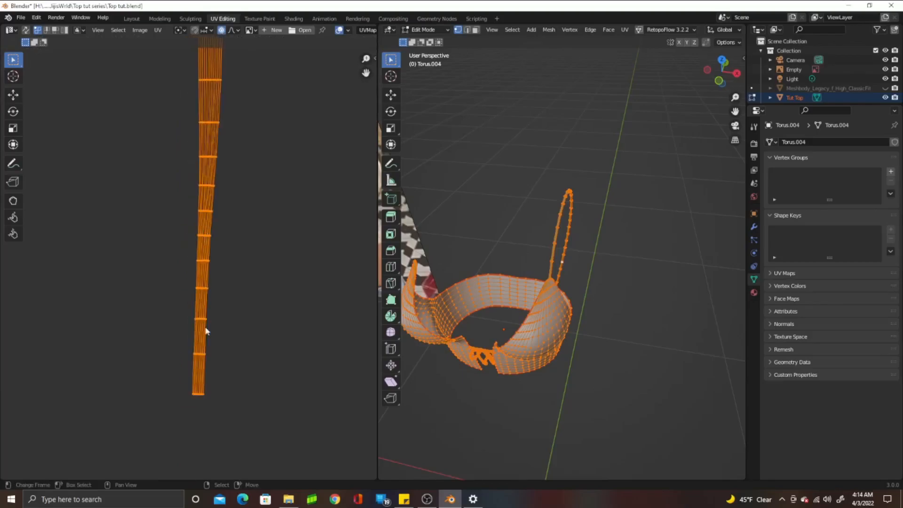
click(194, 397)
alt+click(197, 396)
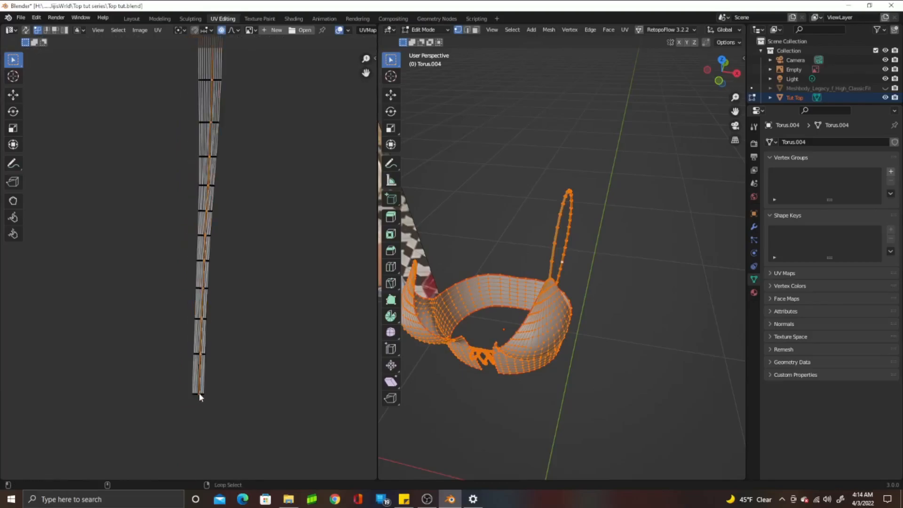
scroll(196, 393, up, 6)
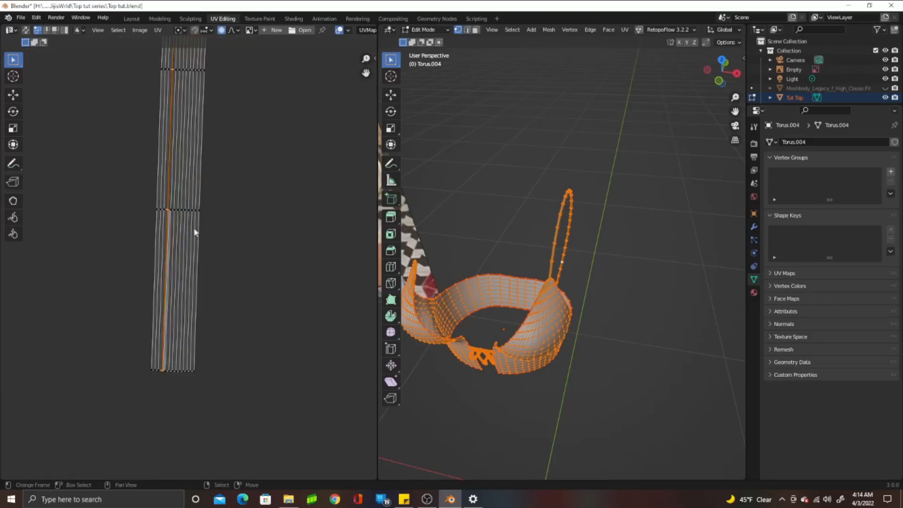
middle_drag(198, 313, 253, 77)
alt+shift+click(180, 350)
scroll(225, 303, down, 10)
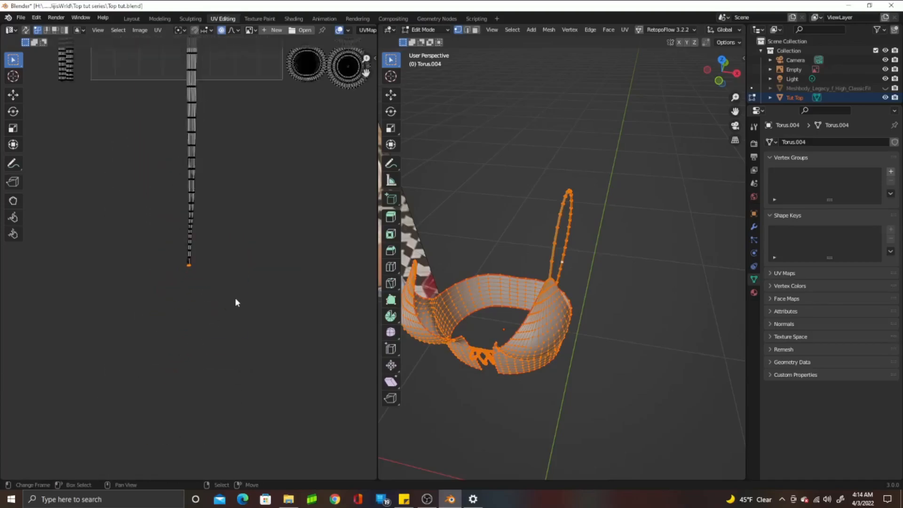
Widen the strap strip's lower end about four times along X with smooth proportional falloff of size 0.75.
scroll(233, 278, up, 5)
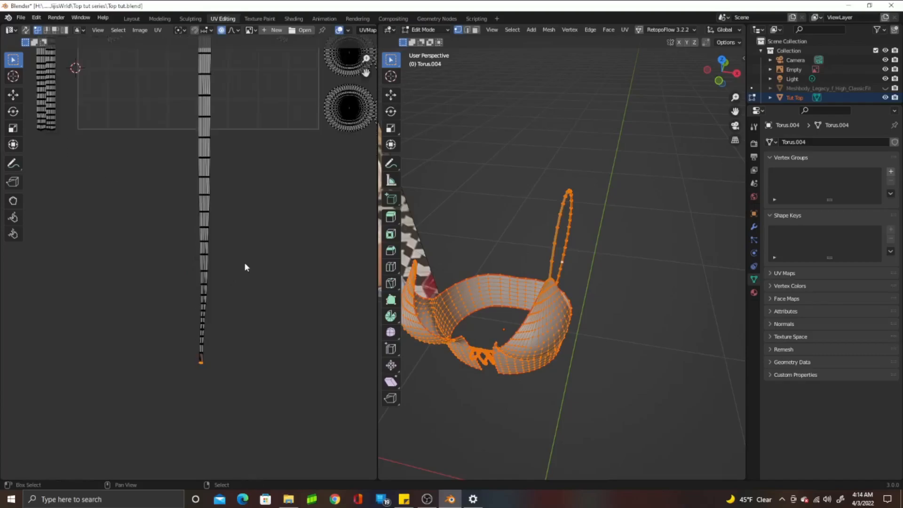
key(s)
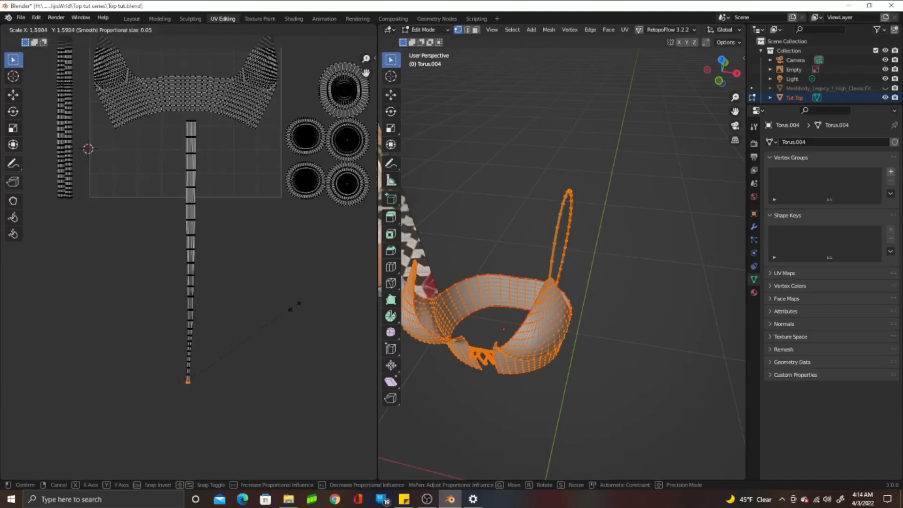
scroll(321, 305, down, 14)
scroll(321, 305, down, 4)
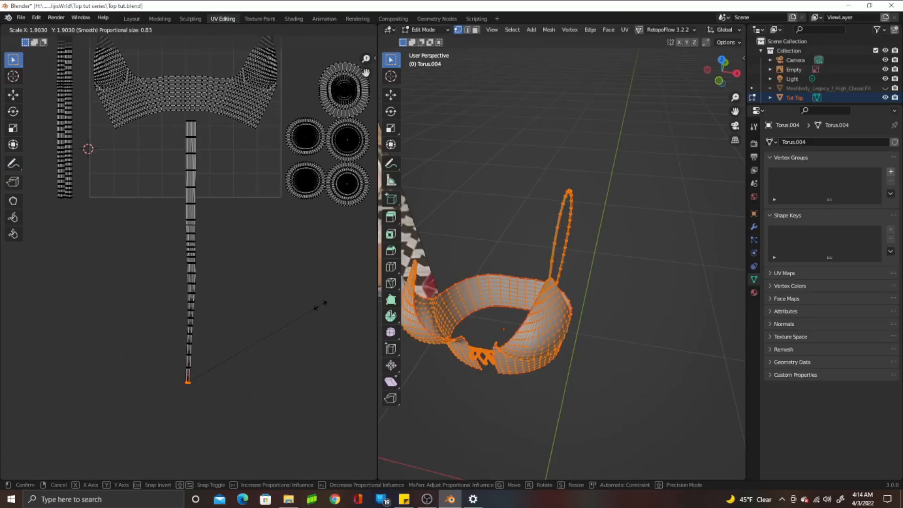
scroll(320, 305, up, 3)
scroll(320, 305, down, 2)
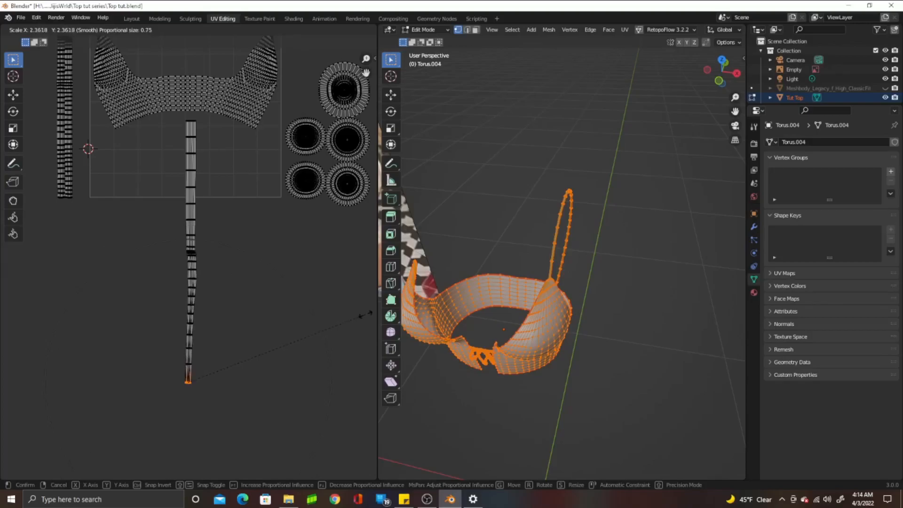
key(x)
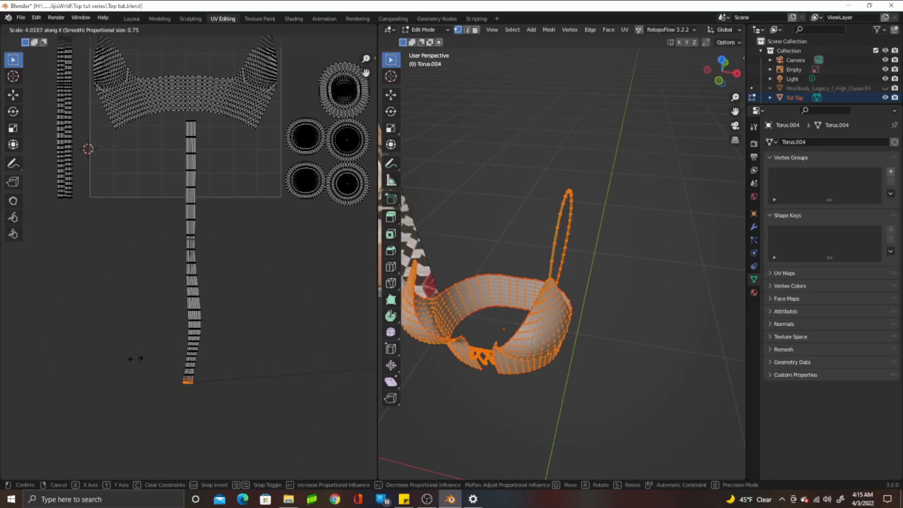
Examine the widened strap strip's UV width along its whole length.
scroll(176, 351, up, 9)
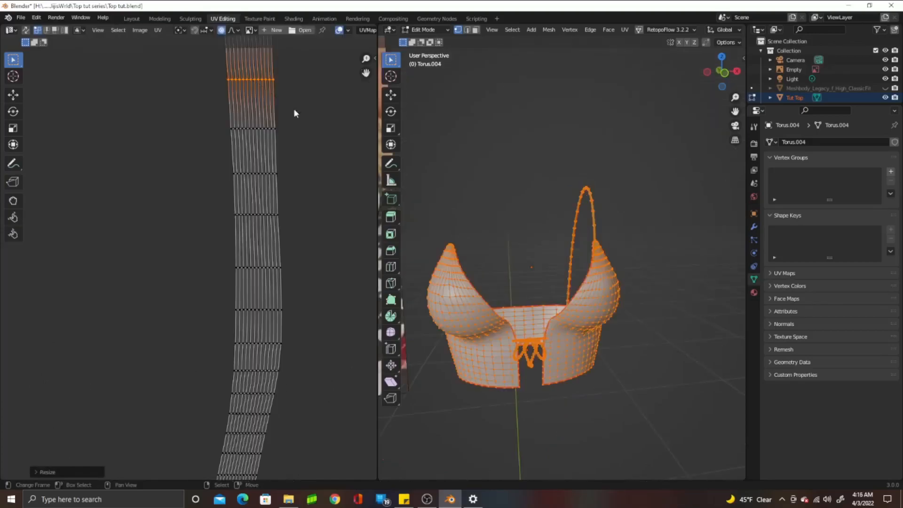
scroll(288, 116, down, 8)
scroll(282, 129, up, 2)
middle_drag(265, 175, 255, 215)
scroll(254, 218, up, 1)
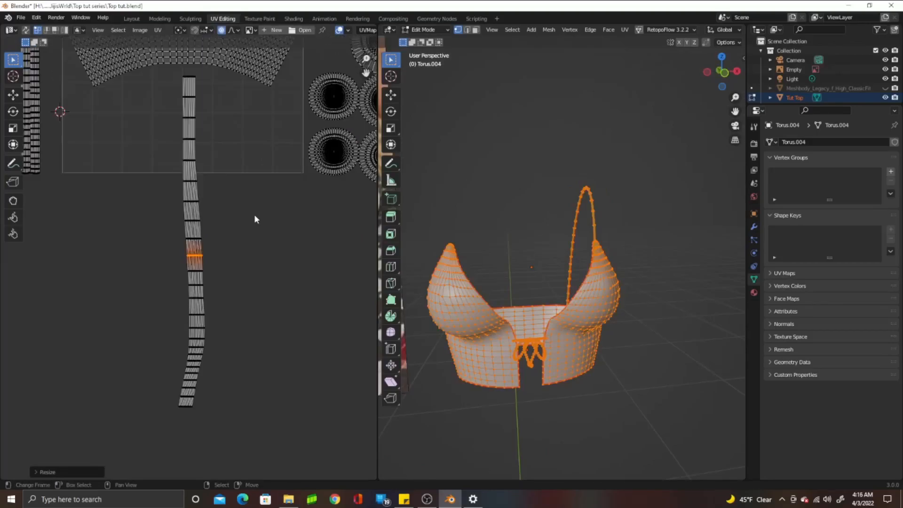
scroll(231, 219, down, 2)
middle_drag(238, 211, 203, 271)
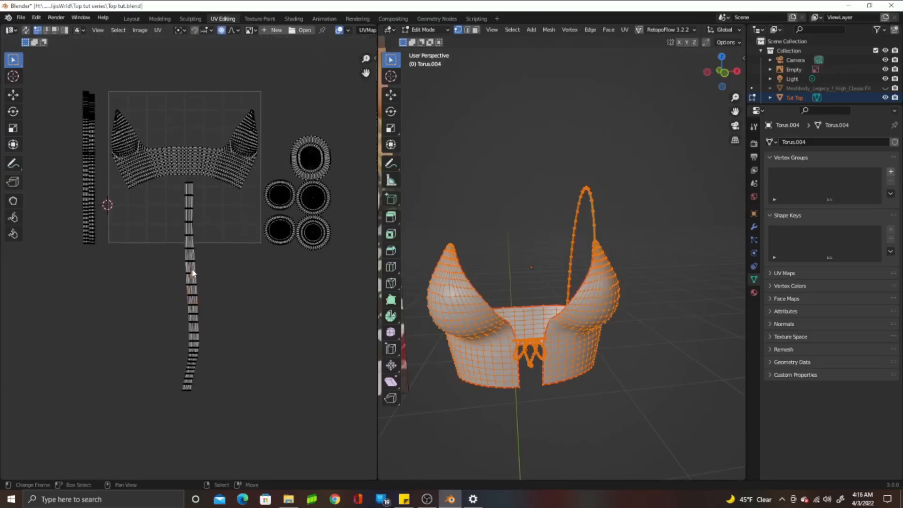
Select the whole strap strip and scale it down uniformly to about two thirds of its size with proportional editing off.
key(l)
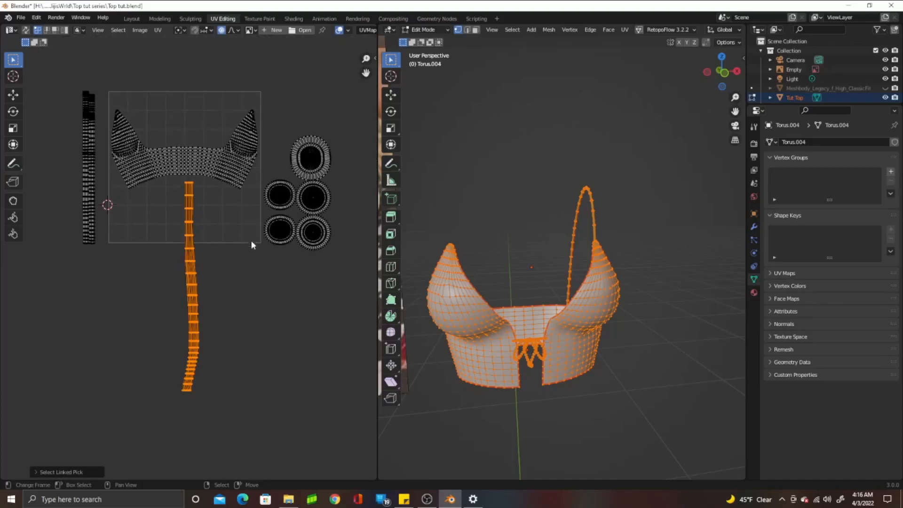
key(s)
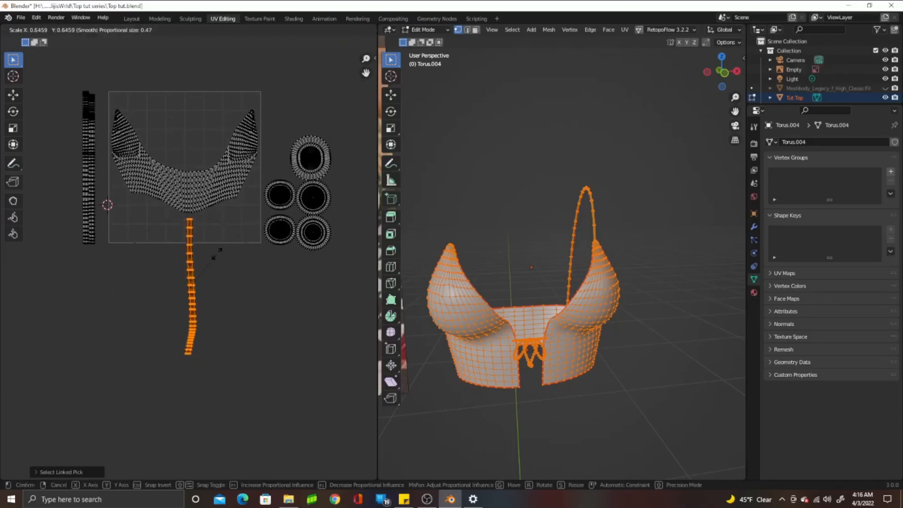
click(218, 257)
scroll(217, 257, up, 1)
scroll(218, 257, down, 2)
key(s)
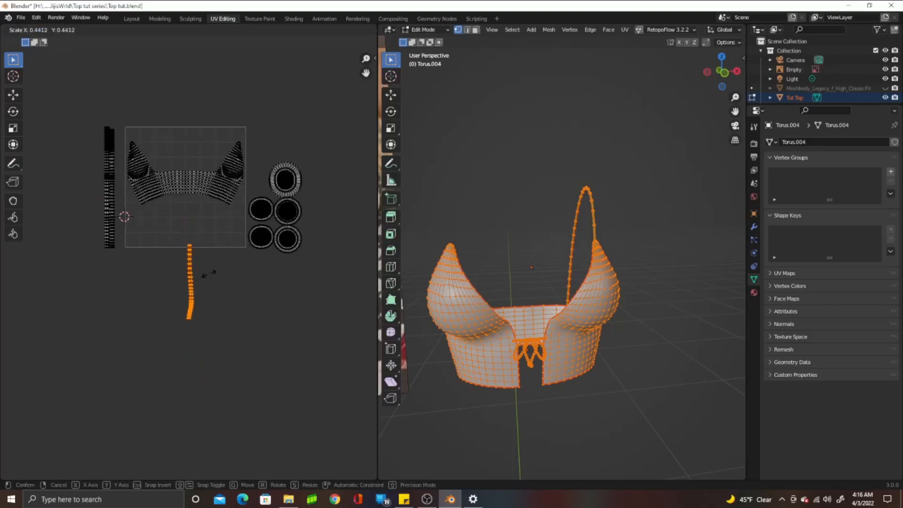
click(216, 267)
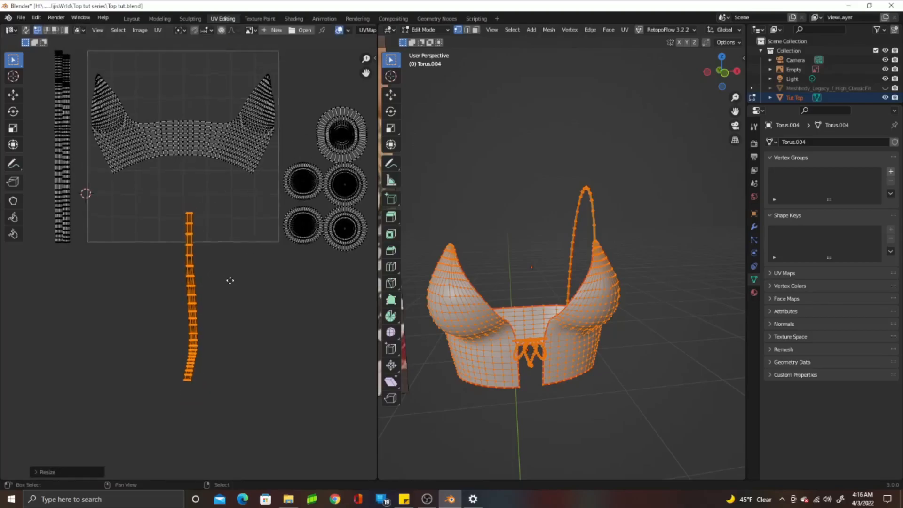
Bring the strap strip inside the UV square beneath the body island and rotate it 90 degrees.
scroll(229, 295, up, 2)
key(g)
click(238, 175)
text(r90)
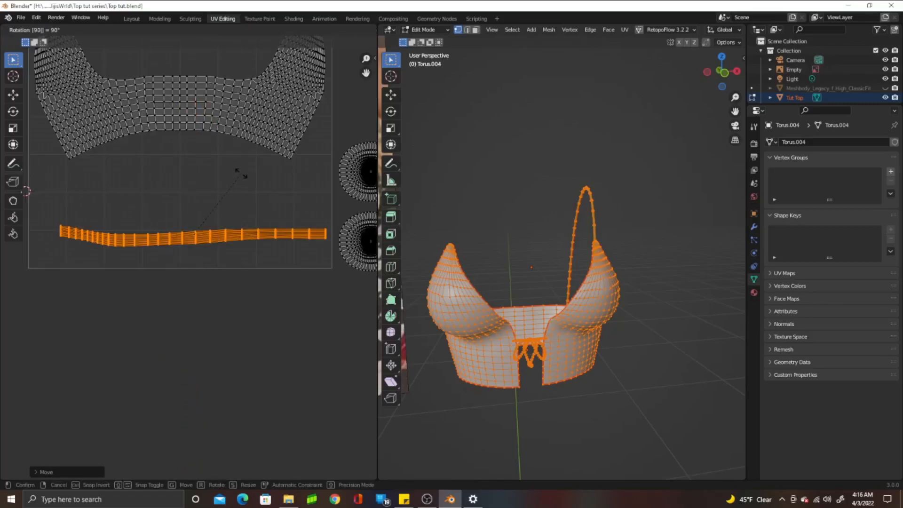
key(Return)
scroll(240, 174, down, 1)
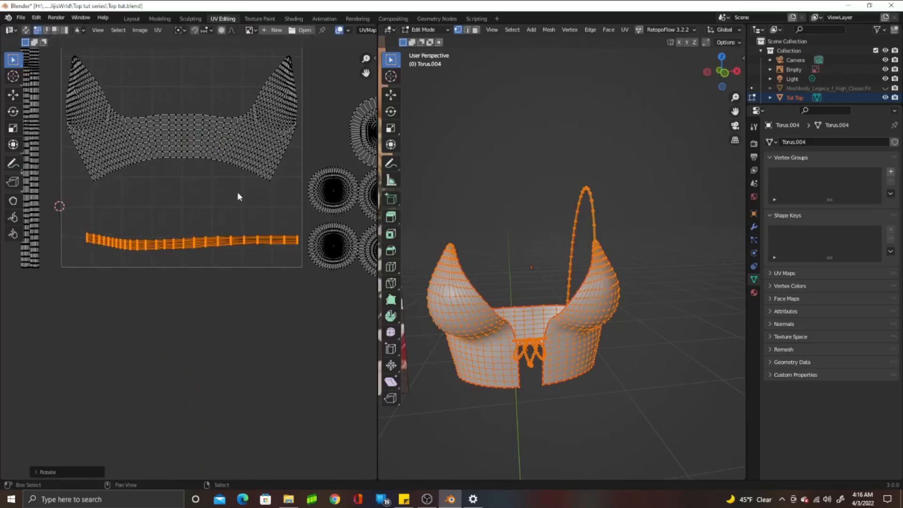
Move the horizontal strap strip above the body island, near the upper edge of the UV square.
middle_drag(237, 191, 240, 263)
key(g)
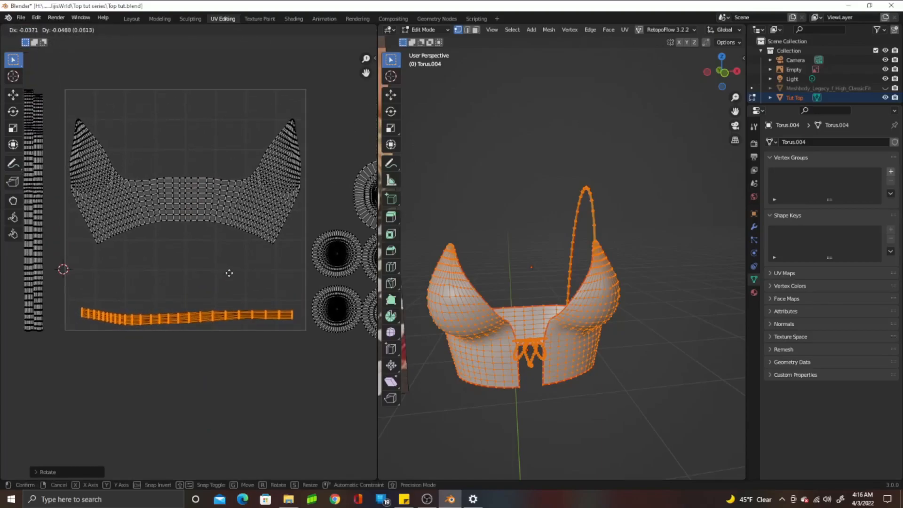
click(227, 61)
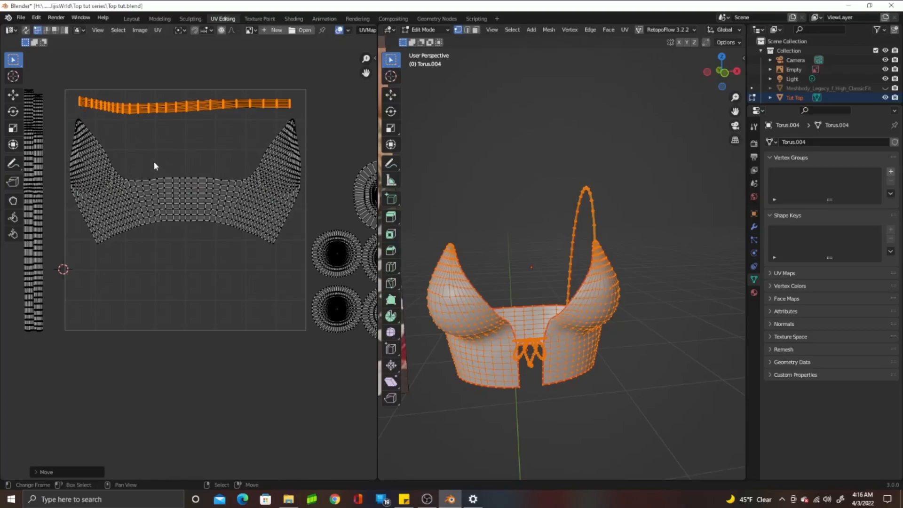
Enable UV sync selection and select both long tie strips beside the UV square as linked islands.
scroll(75, 222, down, 1)
scroll(53, 238, up, 1)
middle_drag(77, 265, 121, 298)
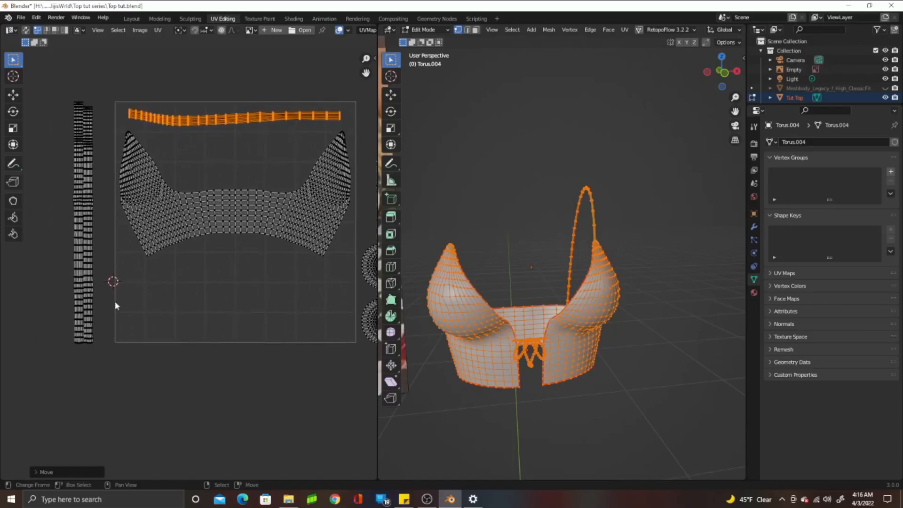
click(82, 225)
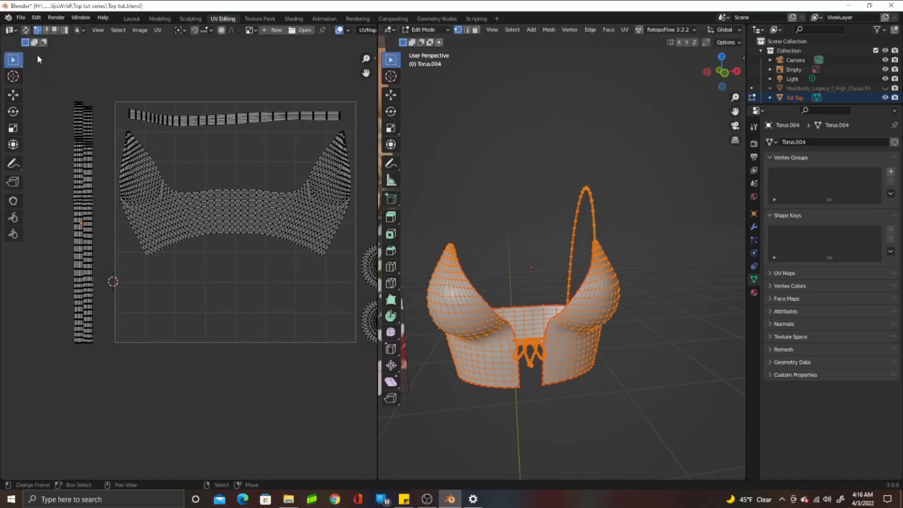
click(26, 32)
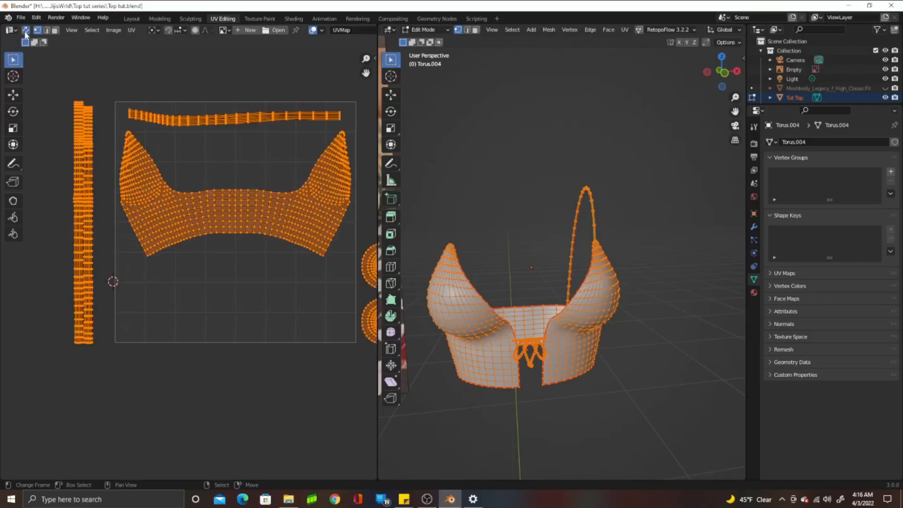
click(88, 207)
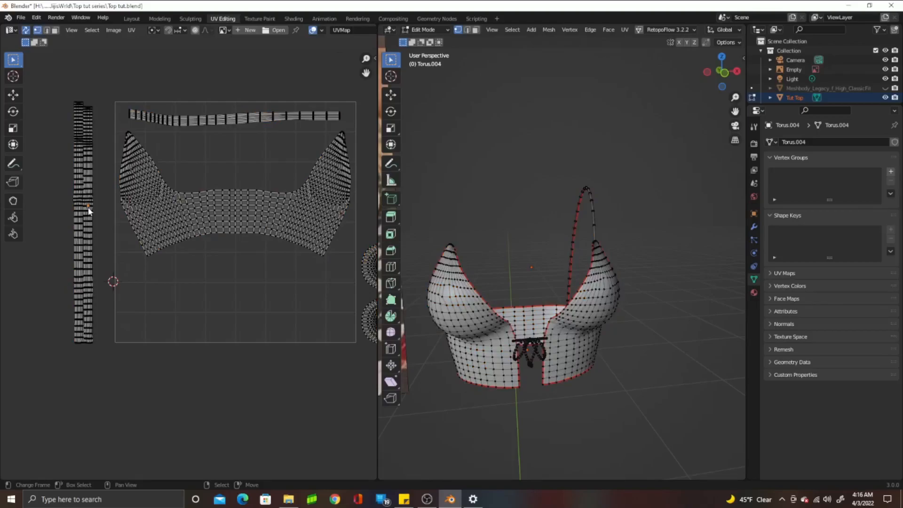
key(l)
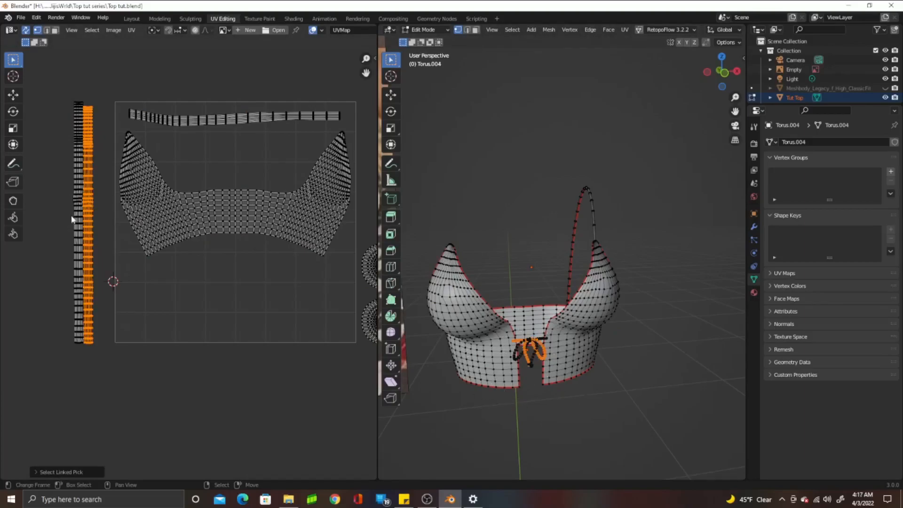
key(l)
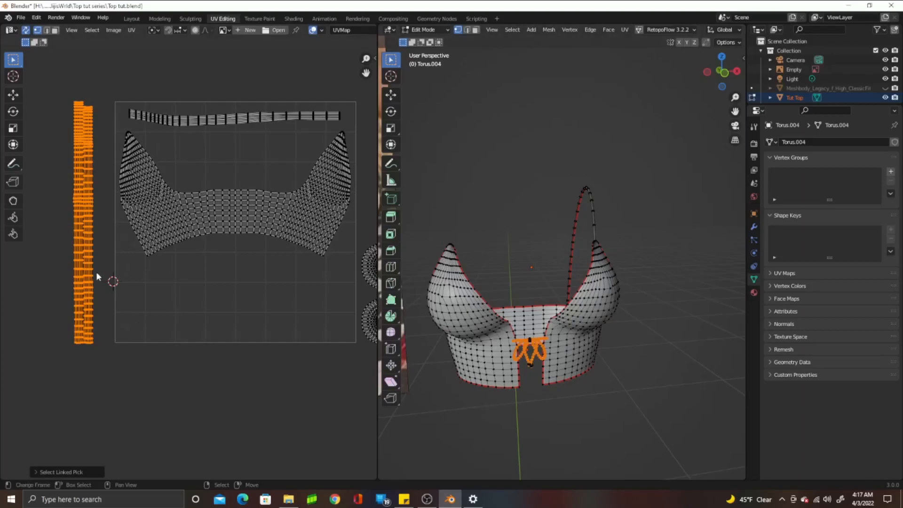
Rotate both tie strips 90 degrees and place them horizontally along the lower edge of the UV square.
scroll(98, 267, up, 4)
scroll(97, 267, down, 4)
text(r90)
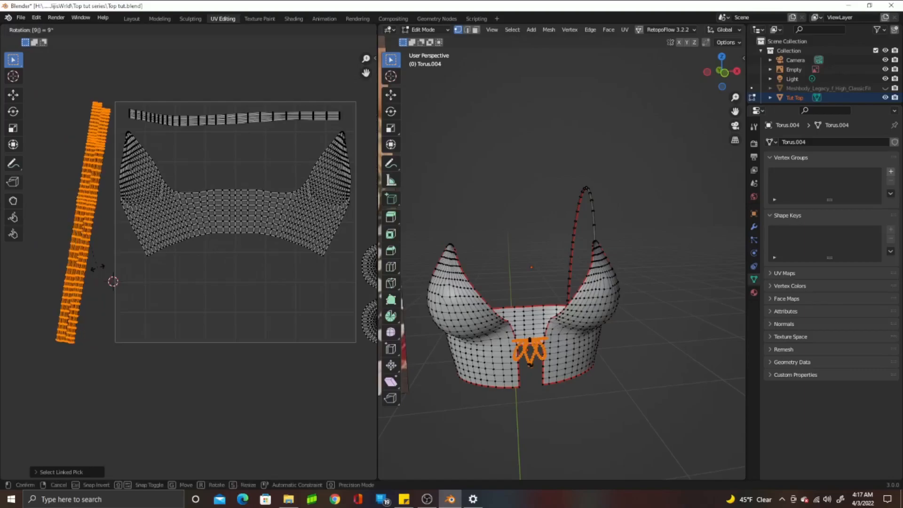
key(Return)
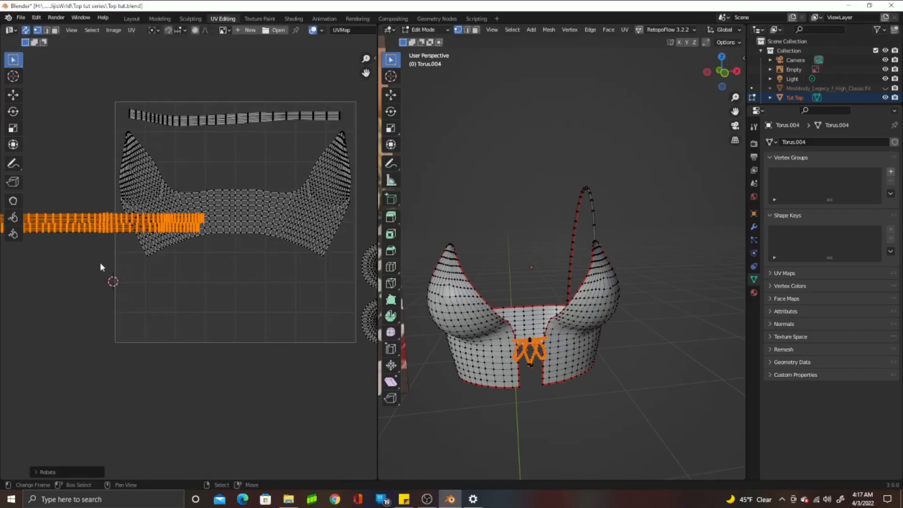
key(g)
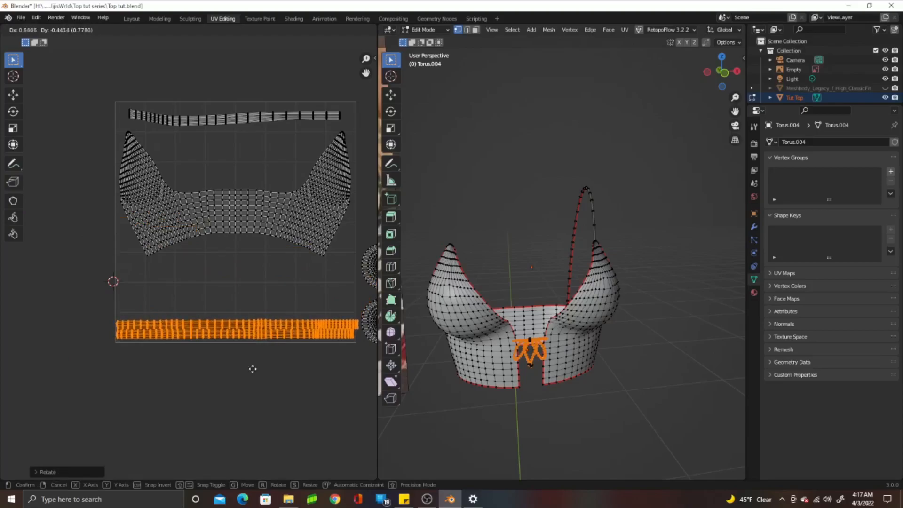
click(253, 369)
Try to select only the lower tie strip with UV sync selection on.
scroll(254, 369, up, 3)
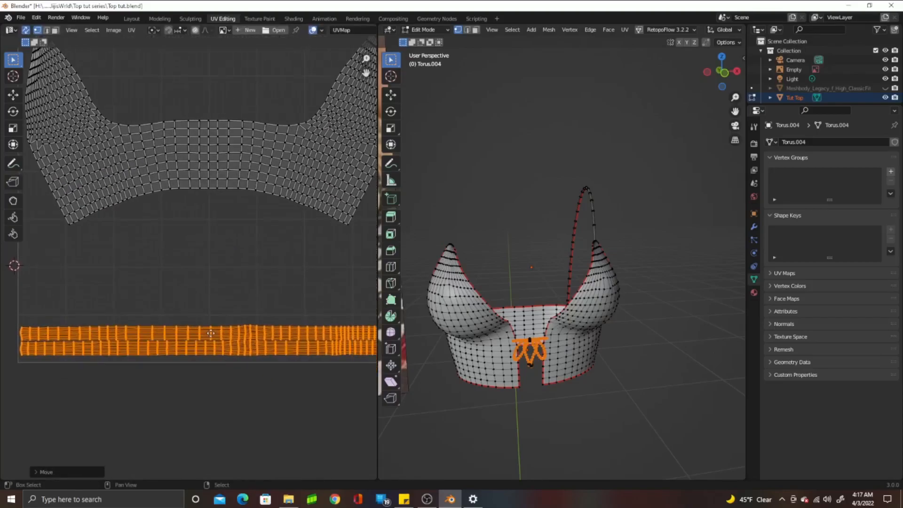
scroll(210, 333, down, 1)
click(217, 357)
click(202, 363)
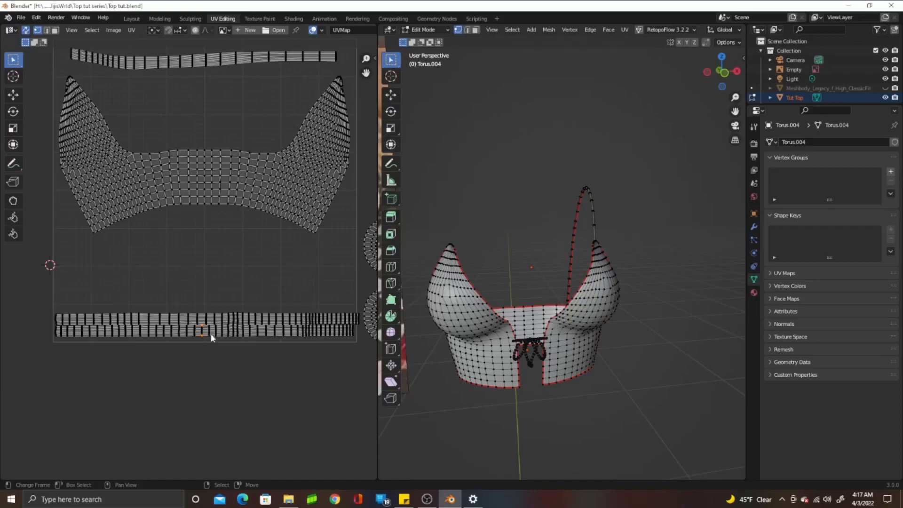
scroll(214, 339, up, 4)
middle_drag(262, 359, 236, 216)
scroll(221, 309, up, 2)
scroll(221, 313, down, 2)
key(ctrl+l)
scroll(211, 319, down, 2)
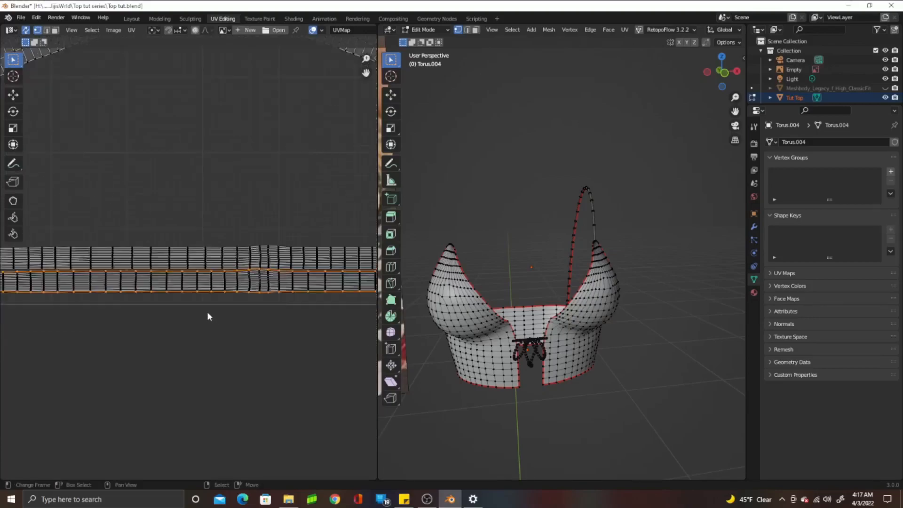
scroll(210, 316, up, 3)
click(207, 322)
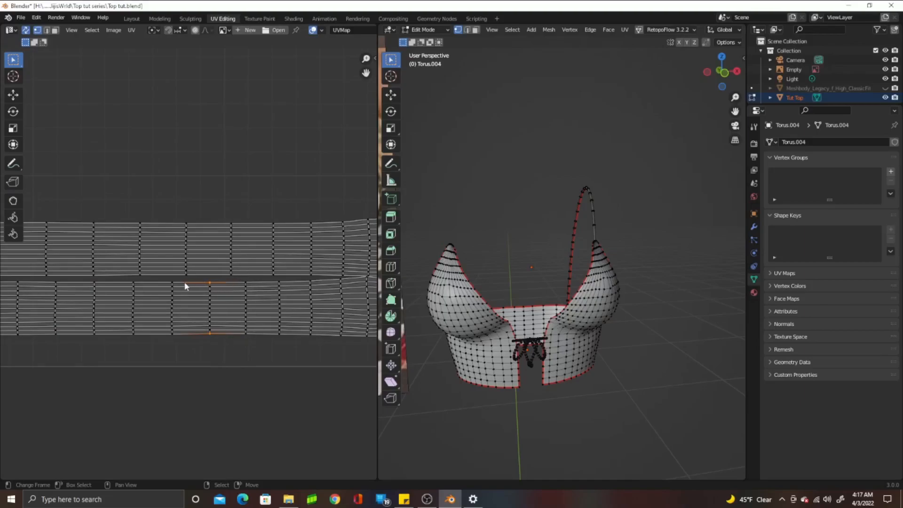
scroll(178, 283, down, 2)
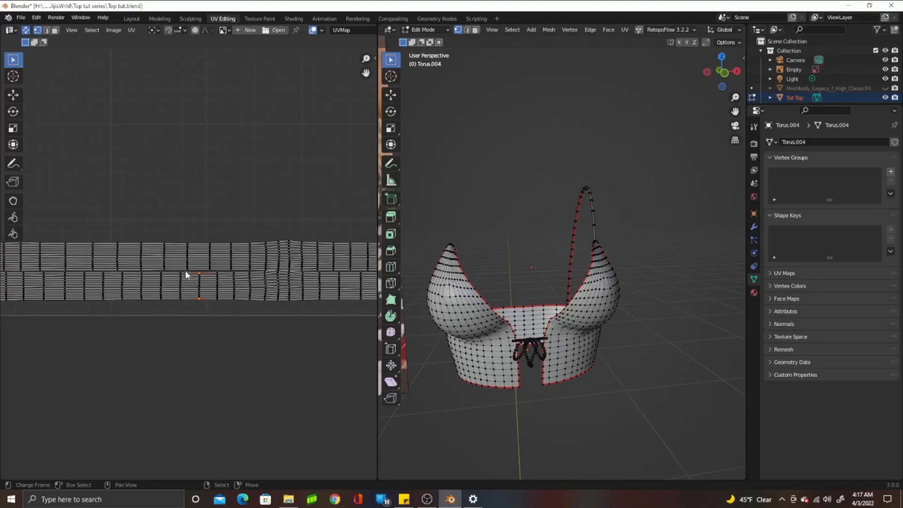
Disable UV sync selection and select the entire top mesh to display all its UV islands.
click(27, 32)
scroll(316, 271, down, 3)
scroll(189, 273, up, 3)
scroll(189, 282, down, 2)
middle_drag(224, 277, 228, 338)
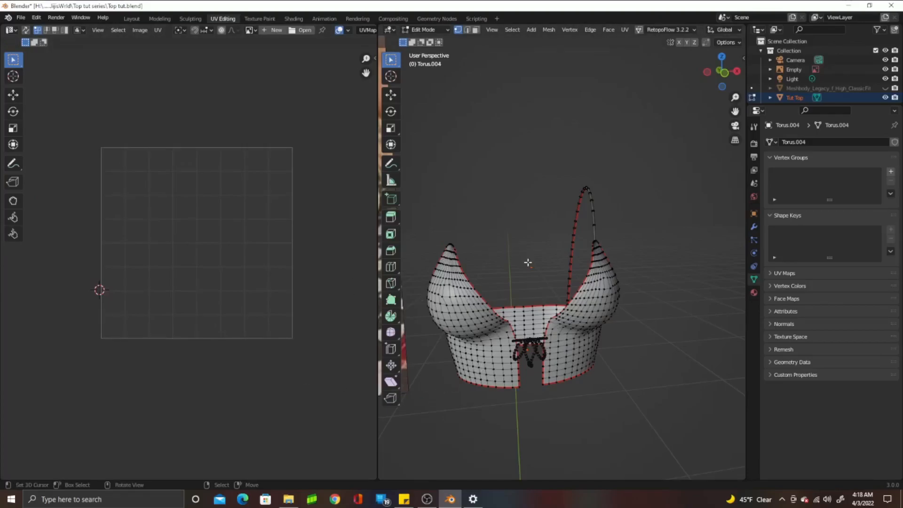
key(a)
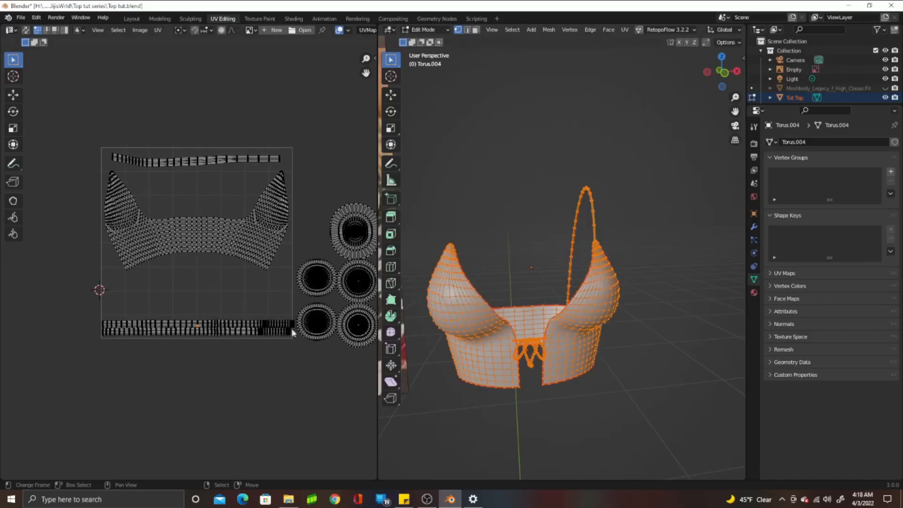
scroll(226, 325, up, 2)
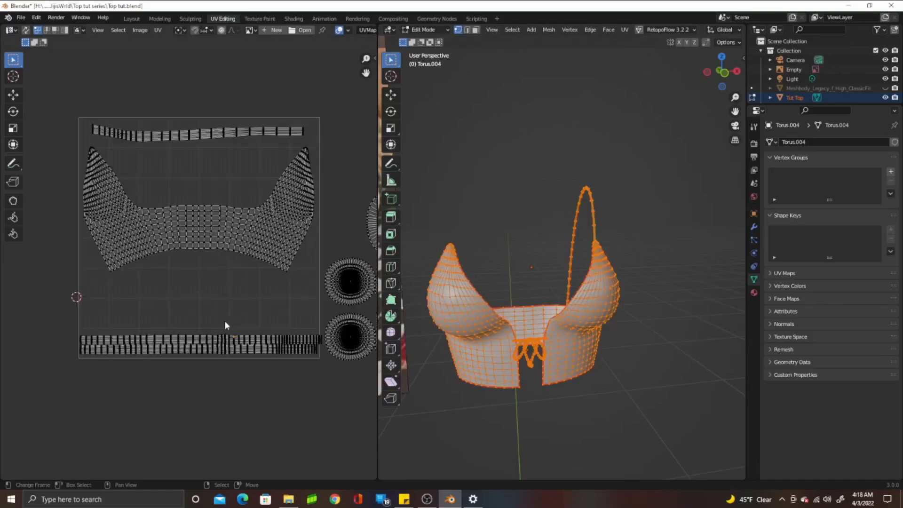
Raise the upper tie strip about 0.04 along Y and shorten it slightly along X to fit the UV square.
key(l)
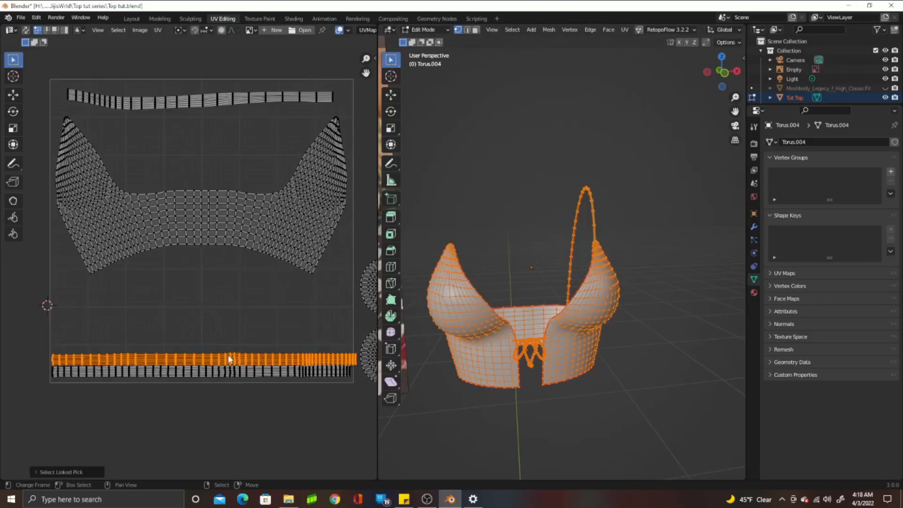
key(g)
key(y)
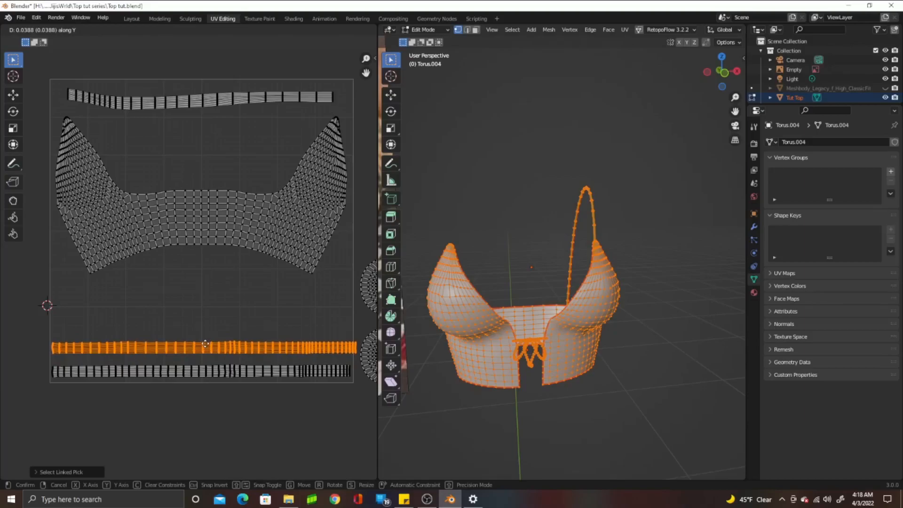
click(205, 344)
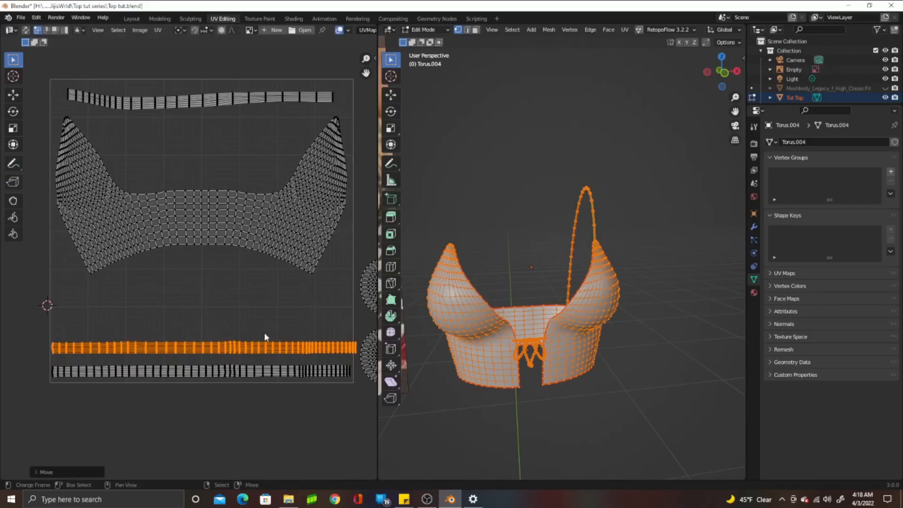
key(s)
key(x)
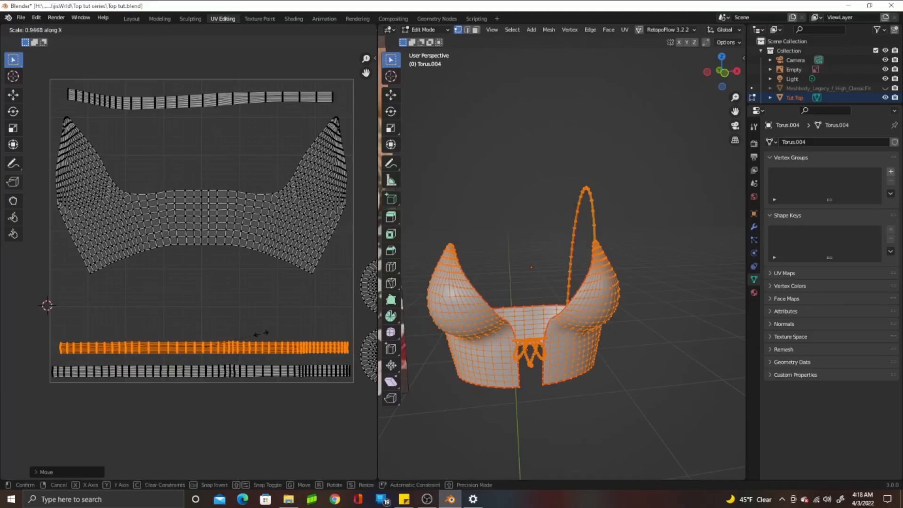
click(264, 335)
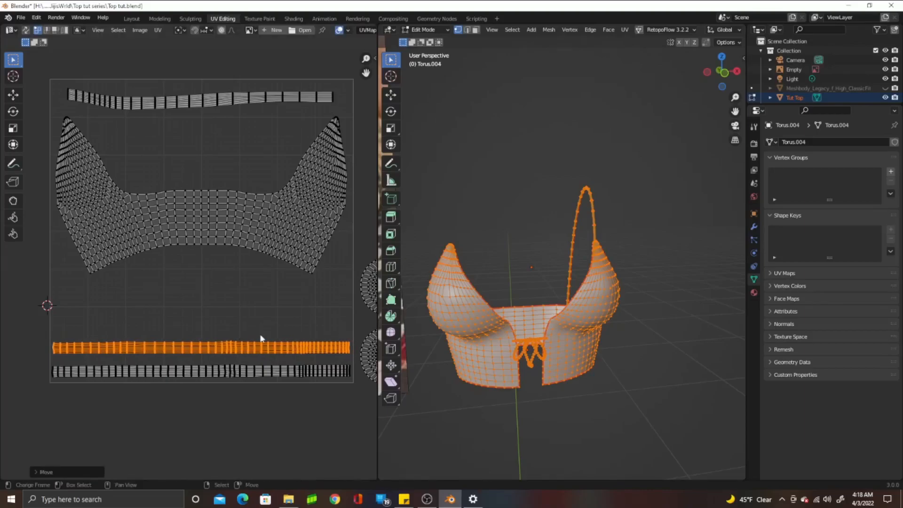
Select all five round UV islands outside the UV square and scale them down together to less than half size.
scroll(261, 337, down, 2)
middle_drag(261, 337, 217, 361)
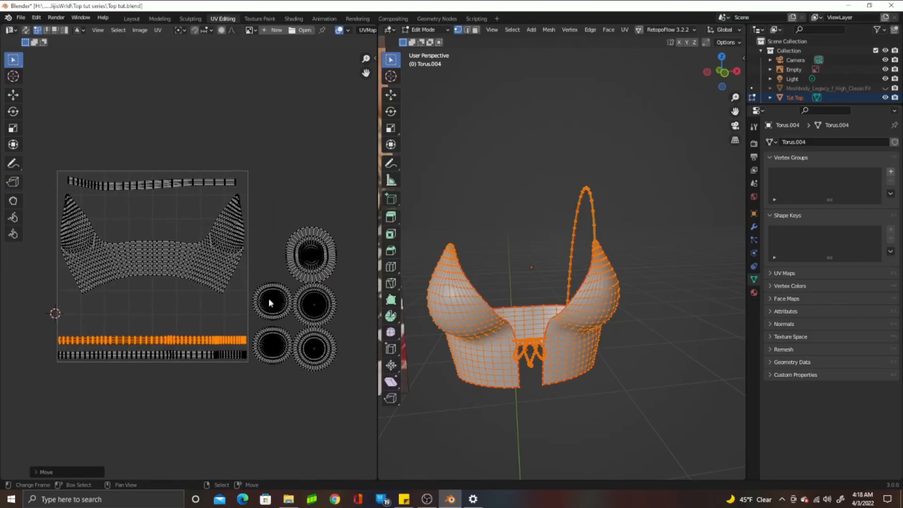
scroll(264, 337, up, 5)
middle_drag(315, 366, 58, 299)
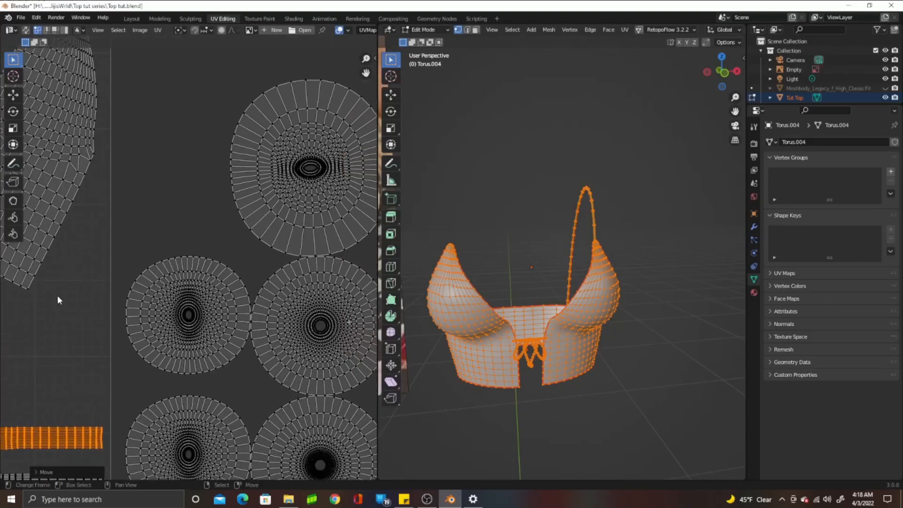
scroll(57, 300, down, 5)
middle_drag(101, 319, 201, 364)
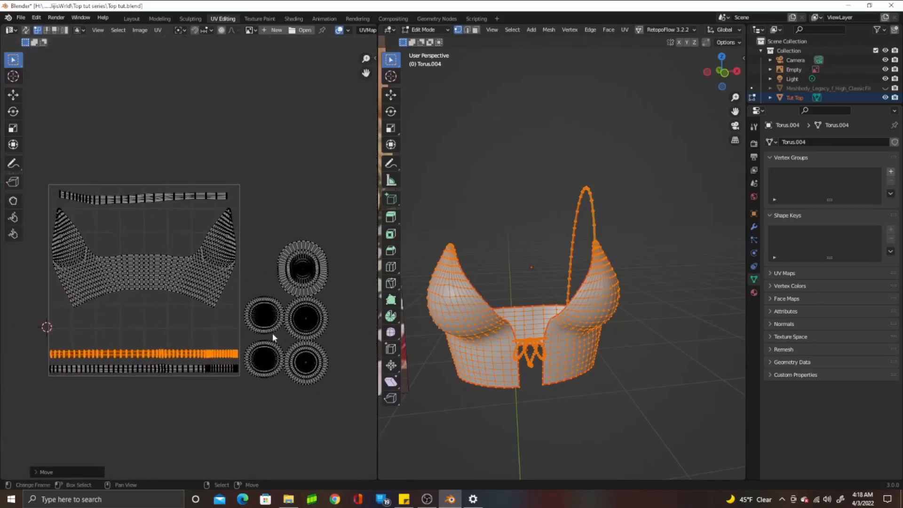
key(alt+a)
key(l)
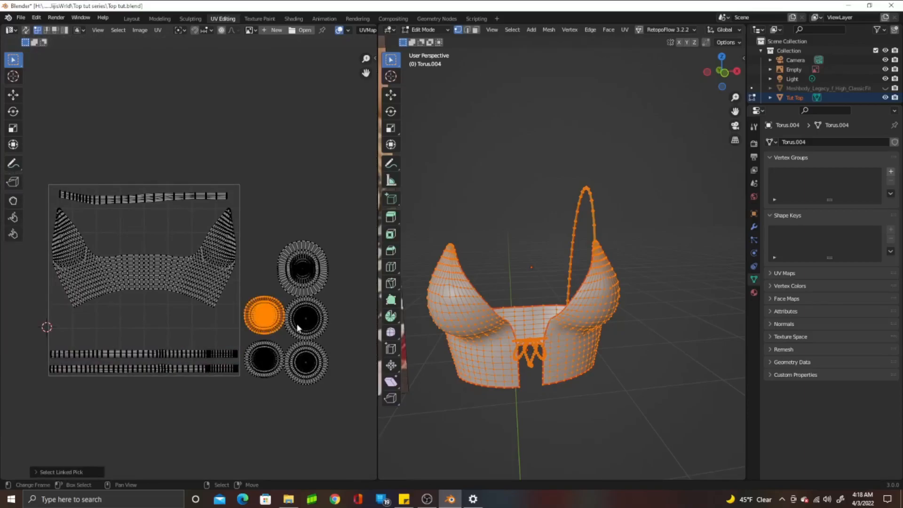
key(l)
key(l)
key(l)
key(l)
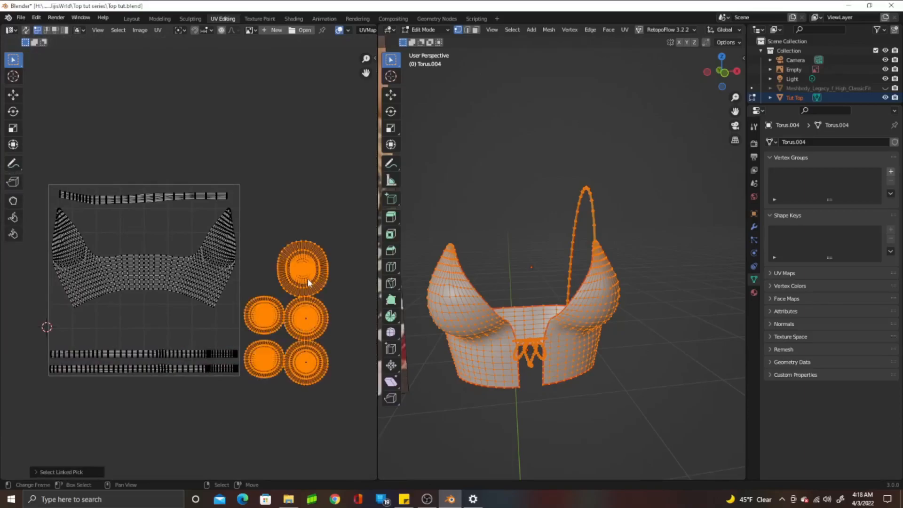
key(s)
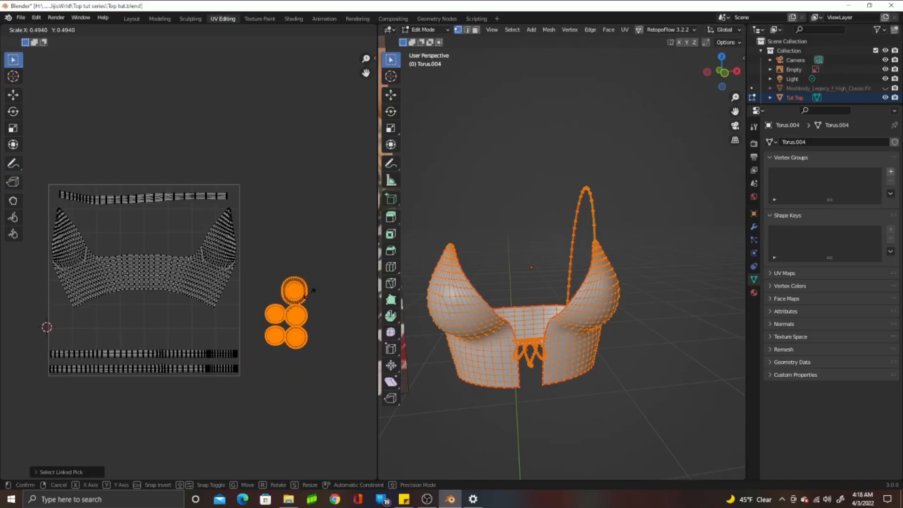
click(308, 294)
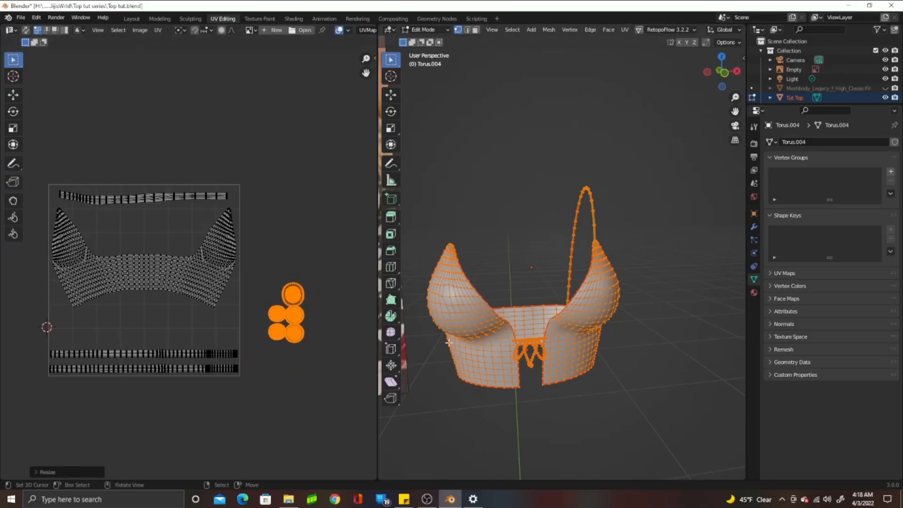
Move the two smaller round islands about 0.94 along negative X into the gap between the body and the tie strips.
scroll(331, 365, up, 1)
middle_drag(281, 358, 316, 356)
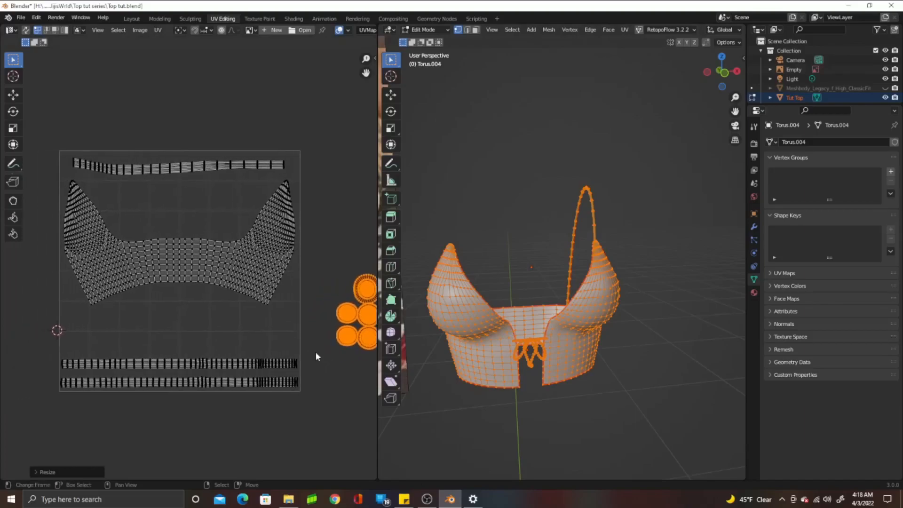
click(343, 342)
key(l)
key(l)
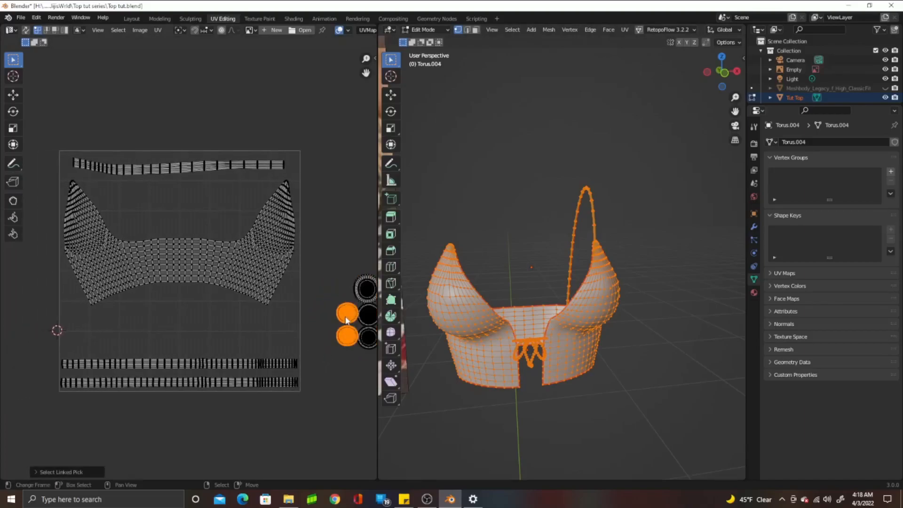
key(g)
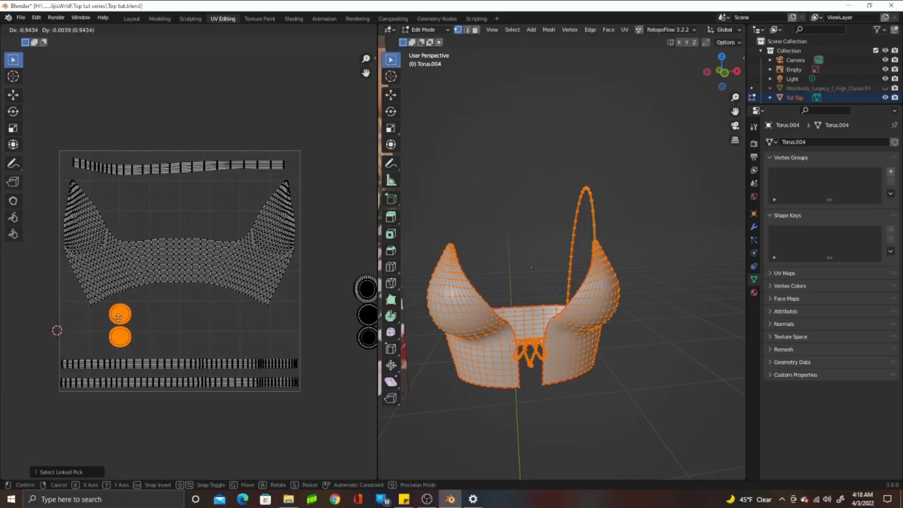
click(119, 318)
Move the next pair of stacked round islands about 0.84 along negative X, beside the first pair inside the UV square.
click(370, 328)
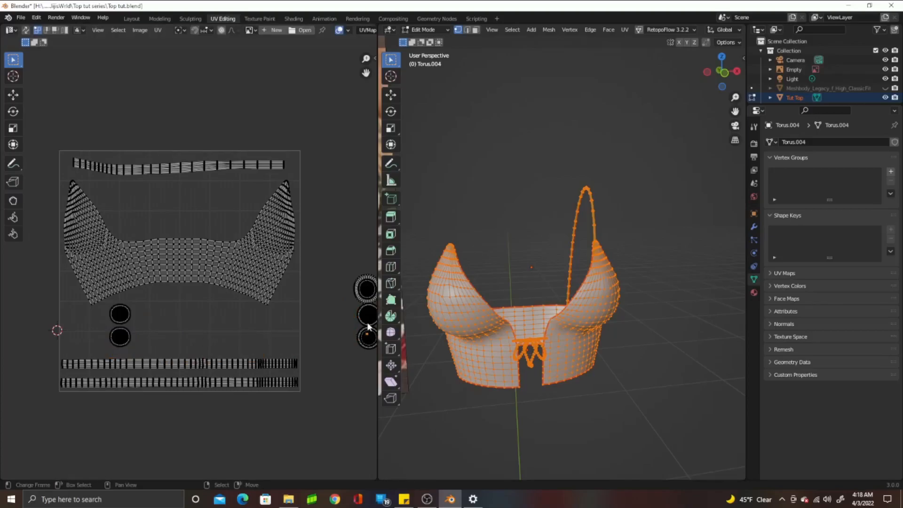
key(l)
key(l)
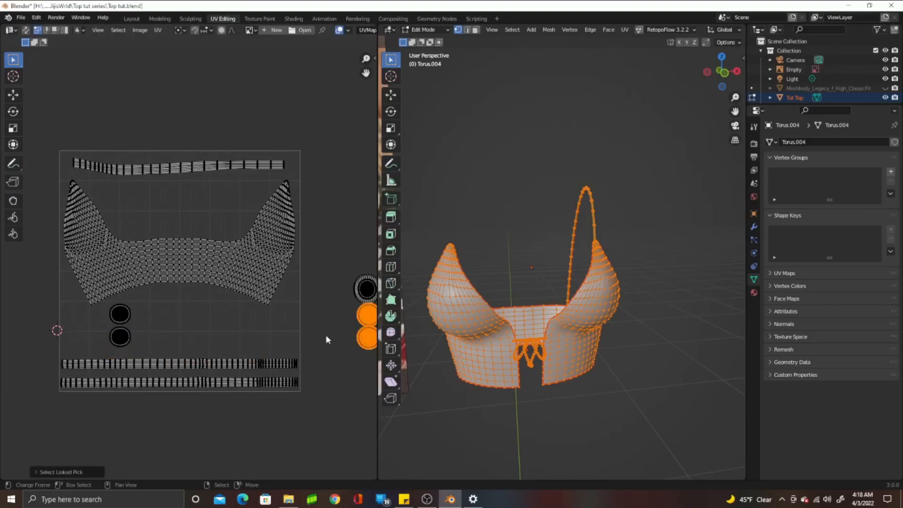
key(g)
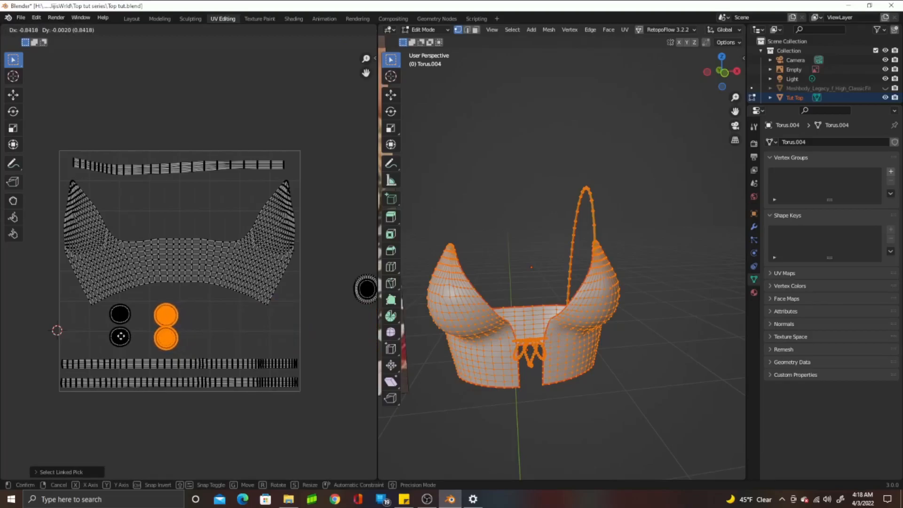
click(367, 289)
Move the last round island into the UV square, beside the two pairs and beneath the body island.
click(369, 296)
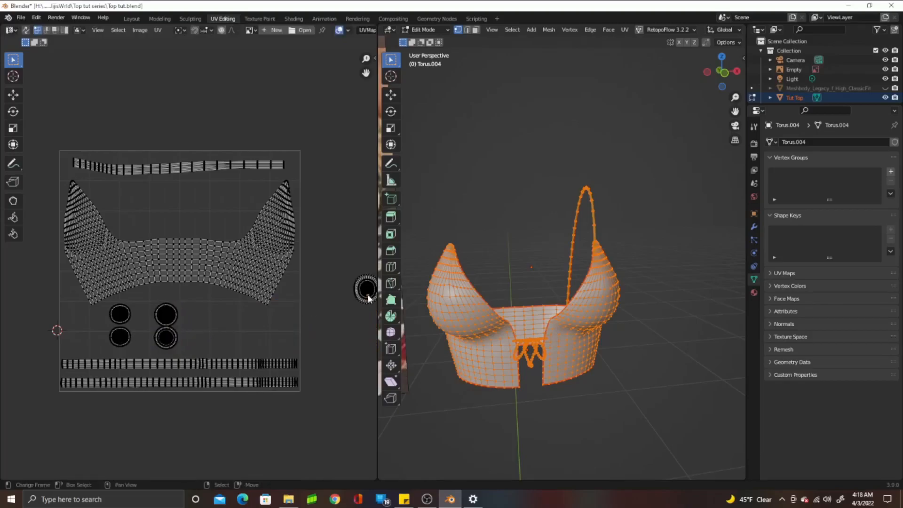
key(l)
key(g)
click(215, 330)
scroll(213, 330, up, 2)
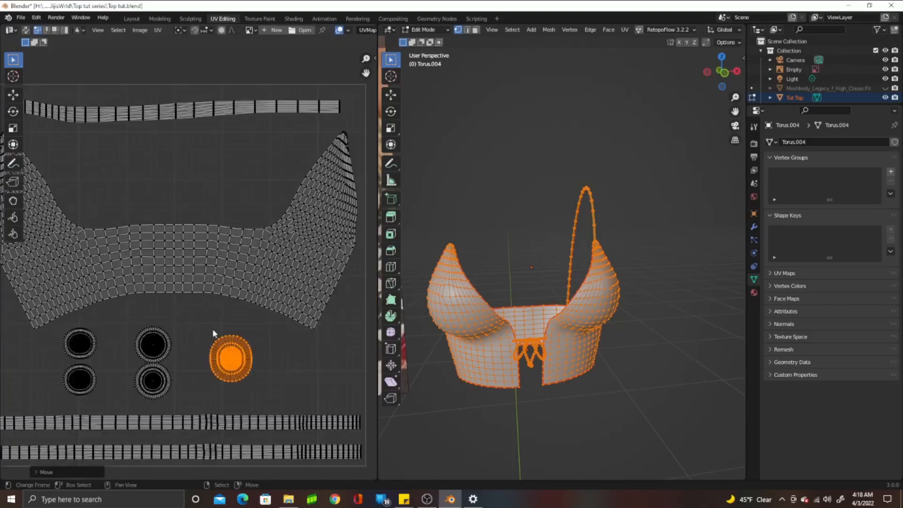
Raise the upper island of the second round pair slightly to separate it from the one below.
scroll(212, 329, up, 4)
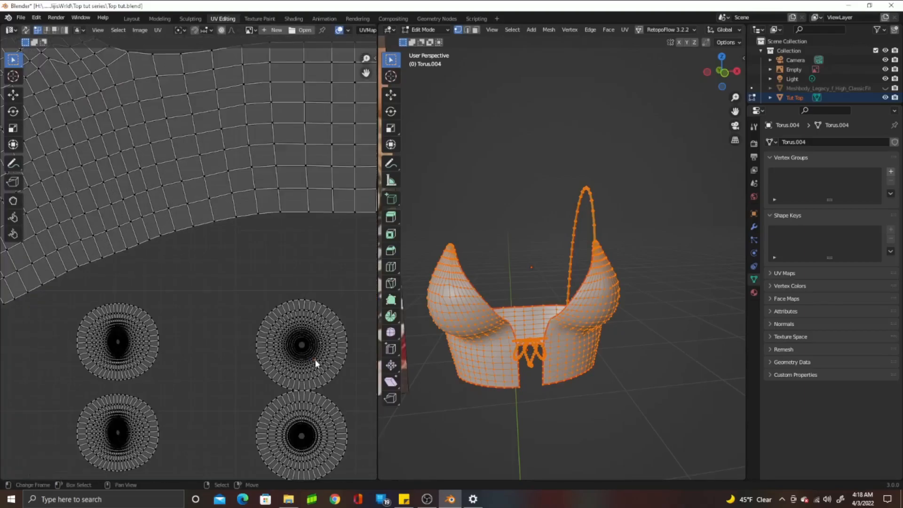
key(l)
key(g)
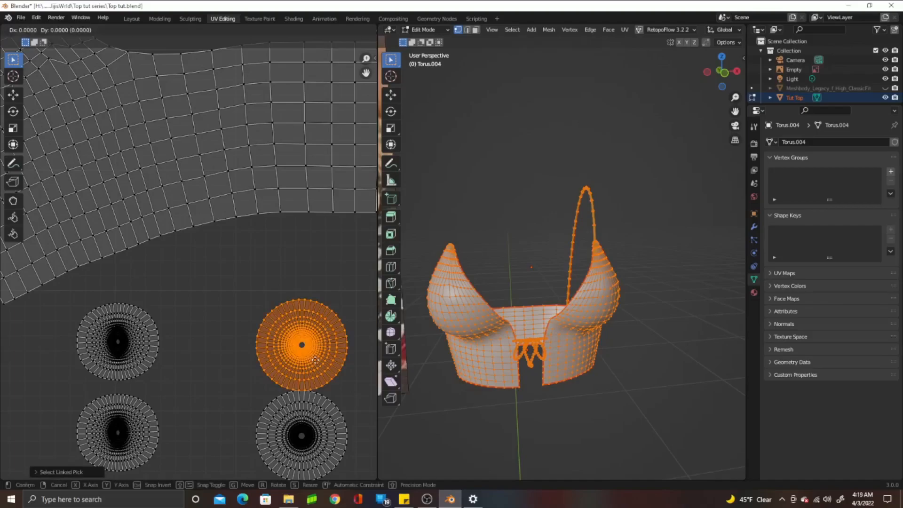
click(318, 346)
scroll(318, 347, down, 6)
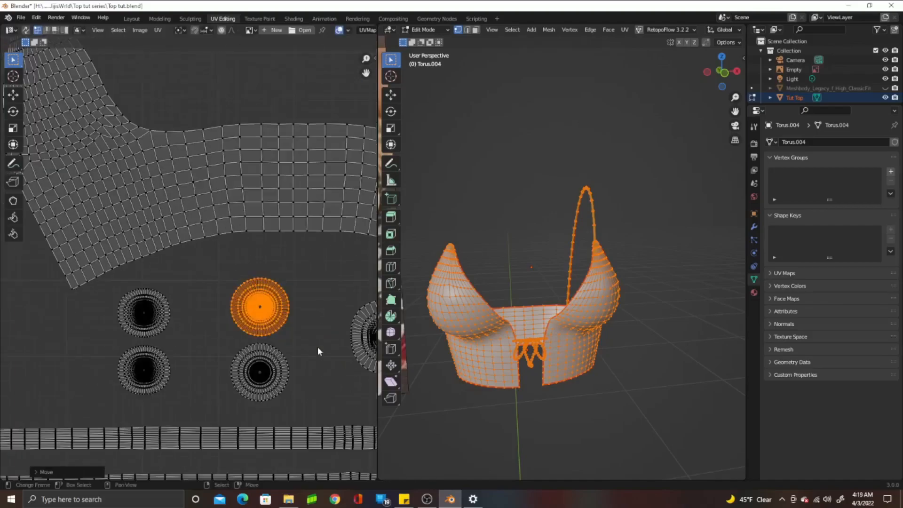
scroll(317, 345, up, 1)
middle_drag(320, 330, 292, 361)
scroll(293, 361, down, 1)
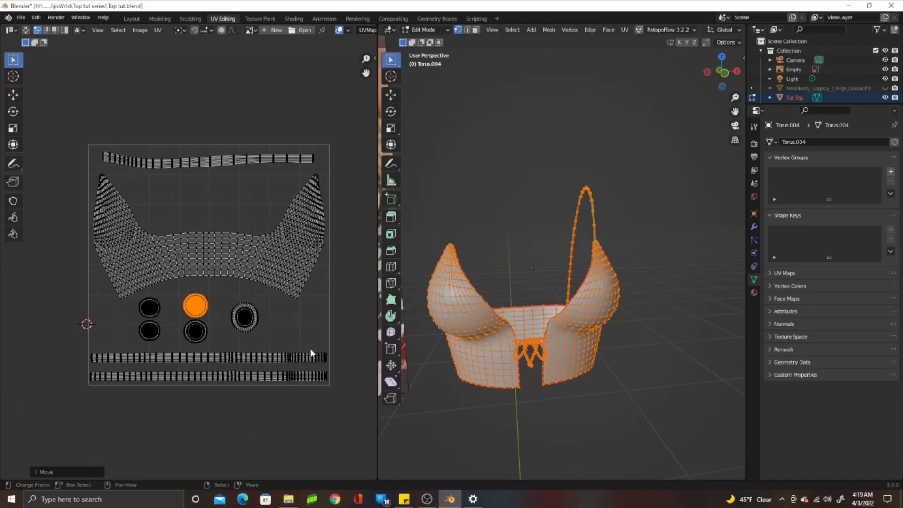
Switch to the Layout workspace, view the top from the front and select only the bow tie object.
click(129, 21)
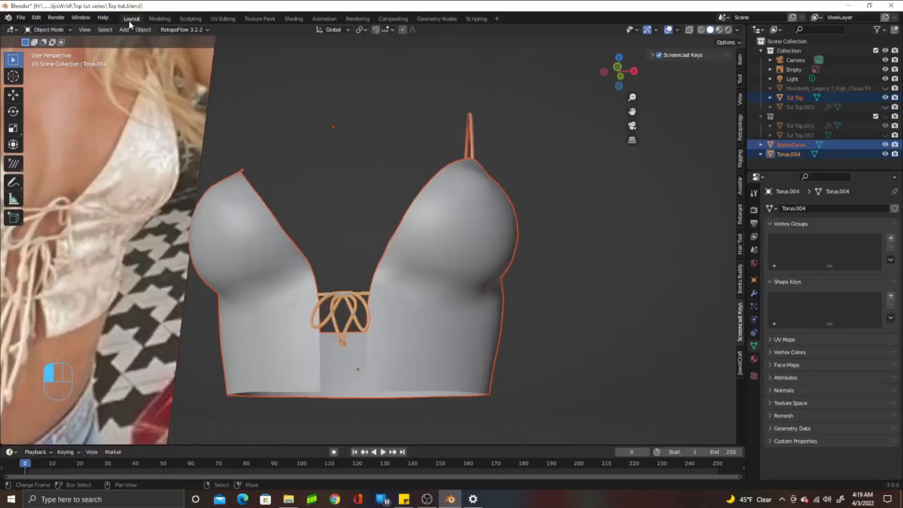
alt+middle_drag(179, 77, 479, 310)
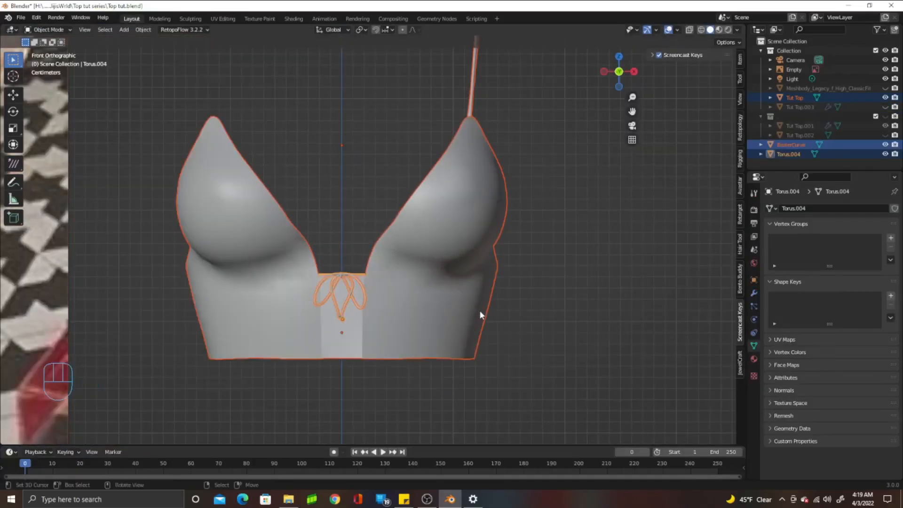
scroll(479, 310, down, 2)
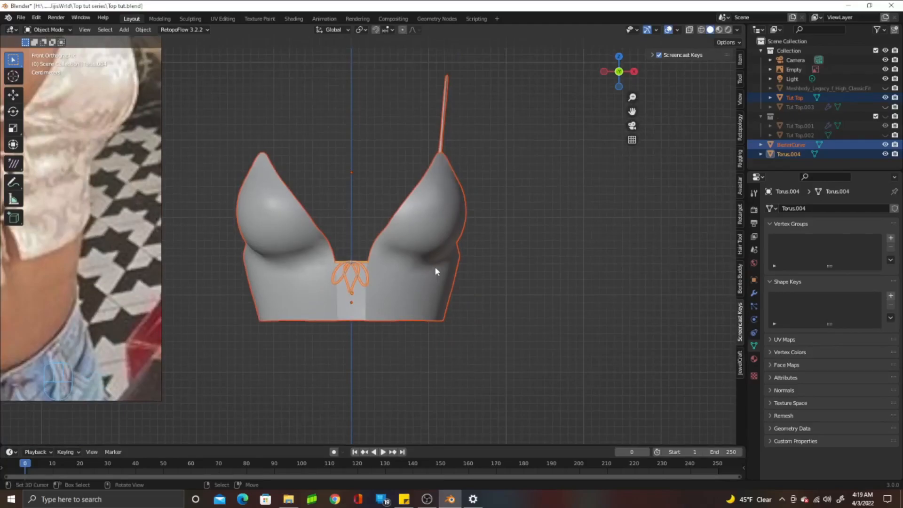
scroll(435, 266, up, 1)
scroll(435, 267, up, 2)
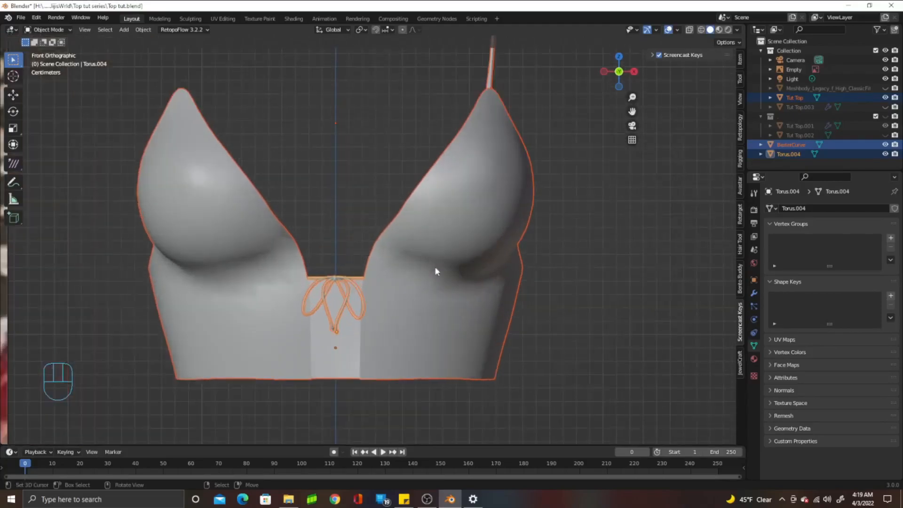
click(348, 277)
click(348, 277)
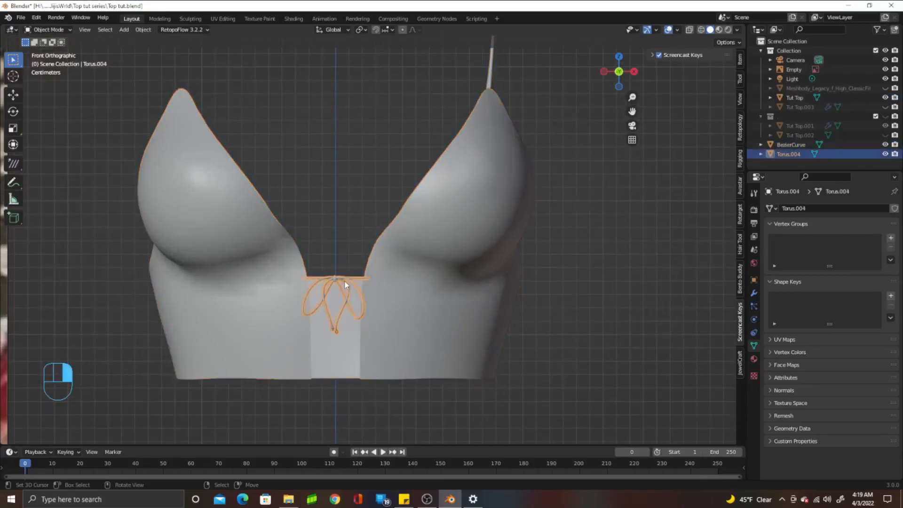
Examine the shoulder strap and the bow tie in front view as the unwrapped pieces to duplicate.
click(492, 69)
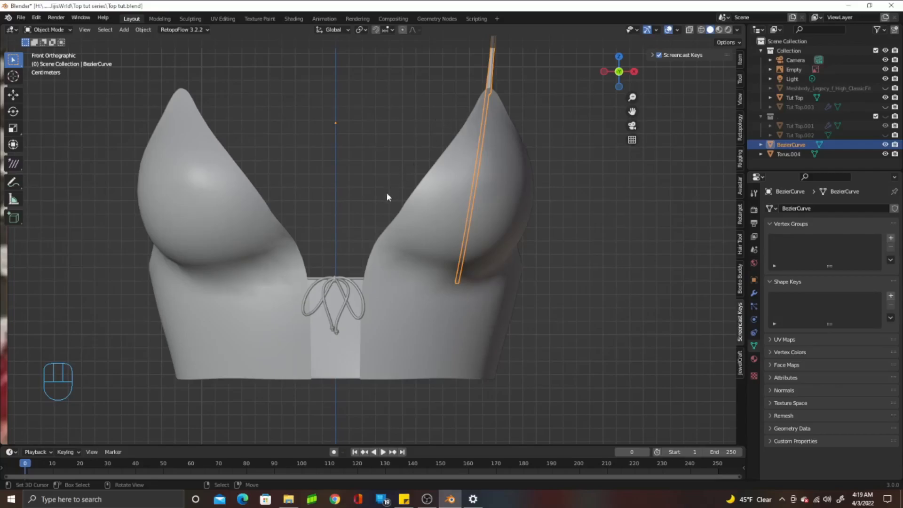
click(336, 280)
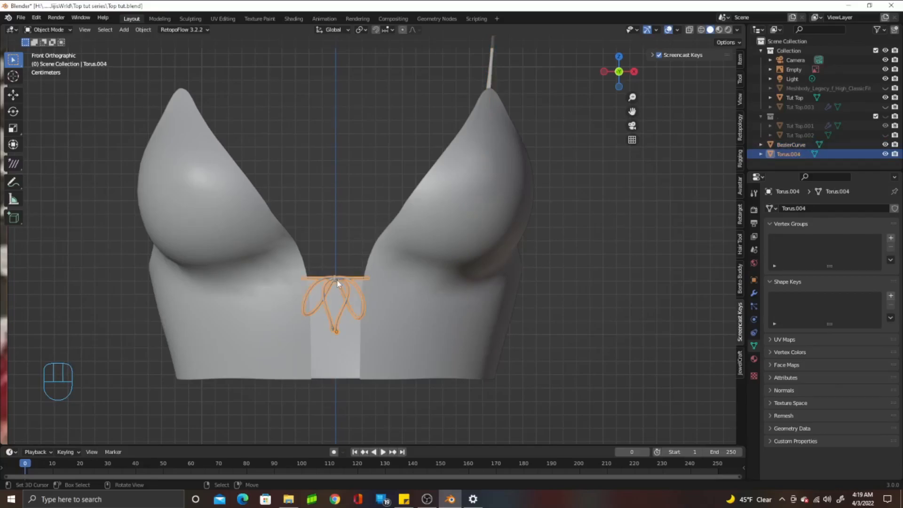
scroll(337, 280, up, 1)
shift+middle_drag(337, 281, 370, 362)
scroll(370, 361, down, 2)
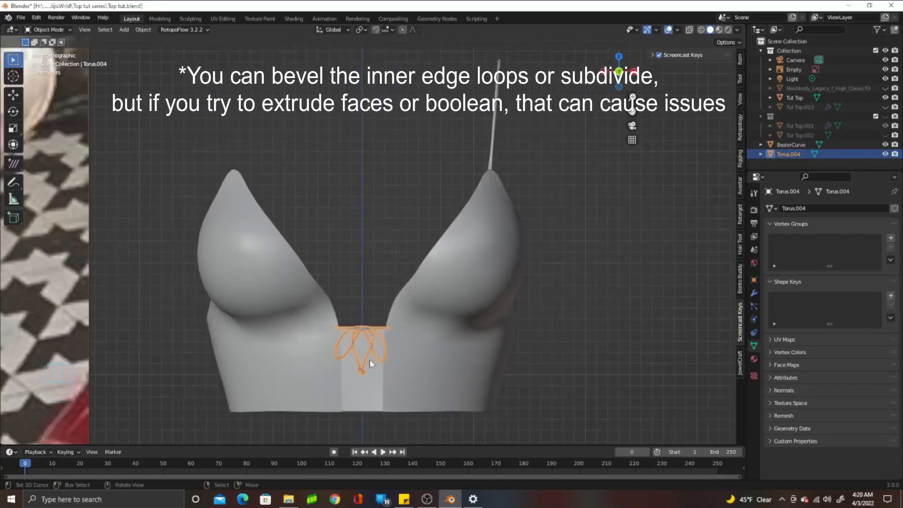
scroll(370, 360, down, 3)
shift+middle_drag(390, 319, 391, 354)
scroll(391, 355, up, 2)
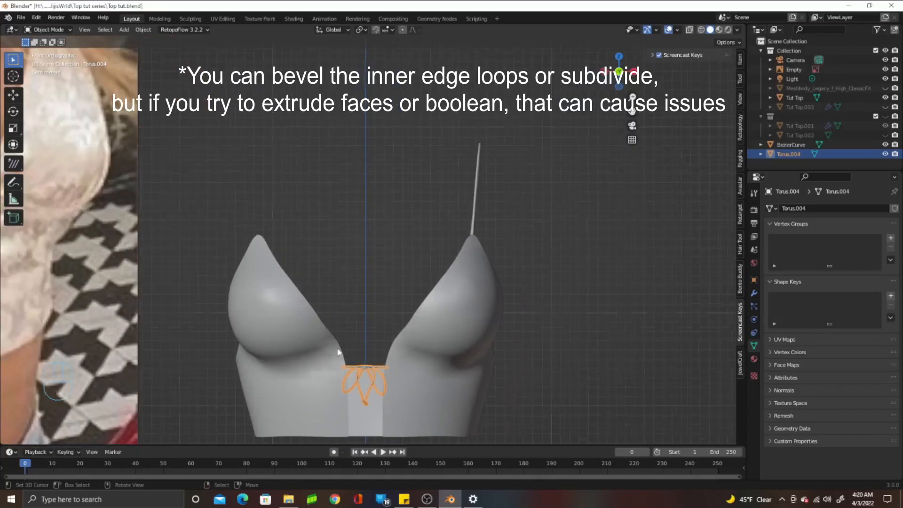
scroll(383, 352, up, 2)
shift+middle_drag(412, 347, 409, 162)
scroll(405, 178, up, 5)
scroll(374, 225, down, 5)
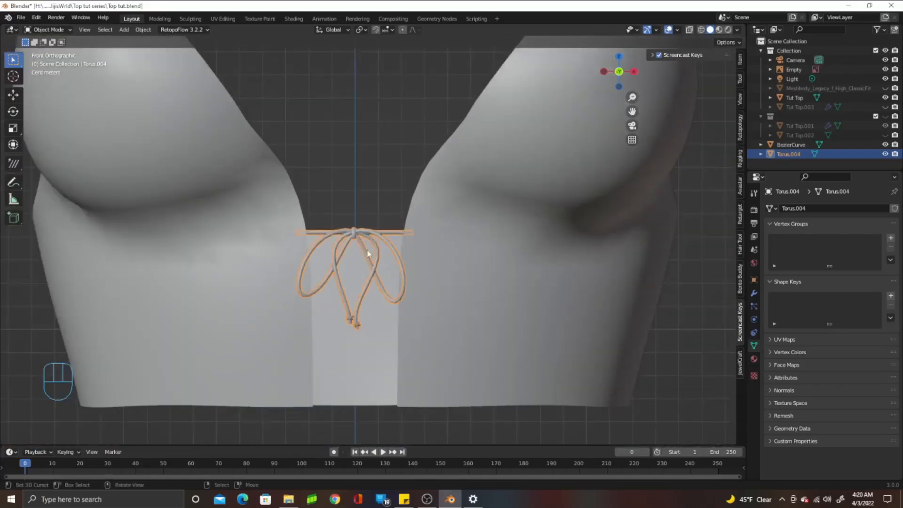
scroll(373, 220, up, 2)
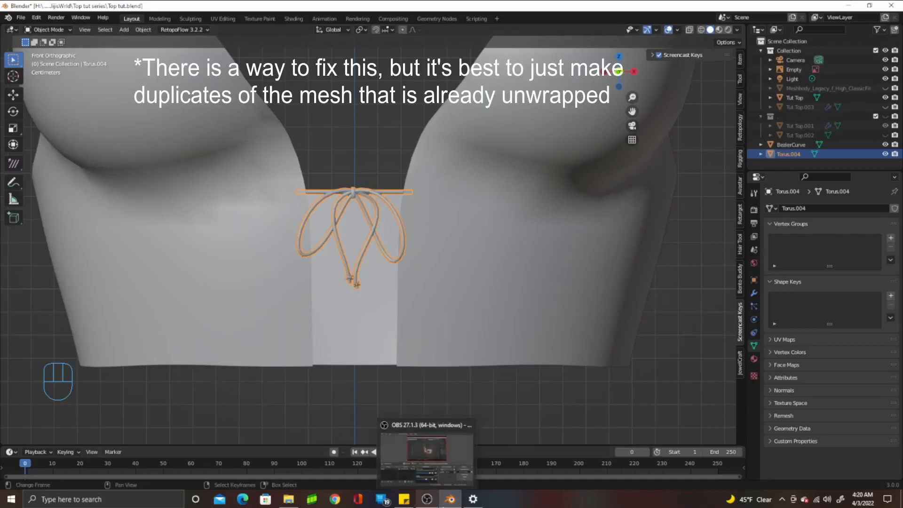
click(428, 499)
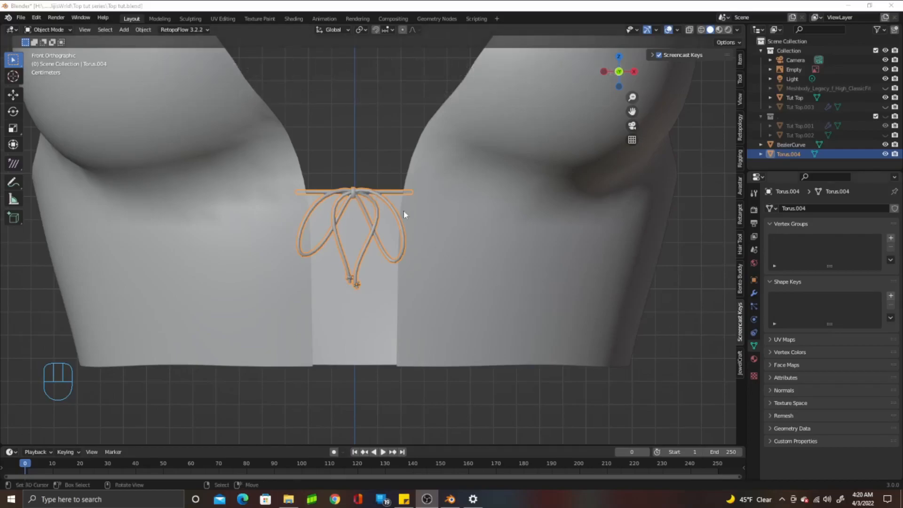
Select the shoulder strap in front view with the whole top and the reference photo in sight.
scroll(419, 162, down, 5)
middle_drag(420, 163, 409, 270)
key(KP_1)
scroll(409, 173, up, 3)
scroll(412, 259, down, 3)
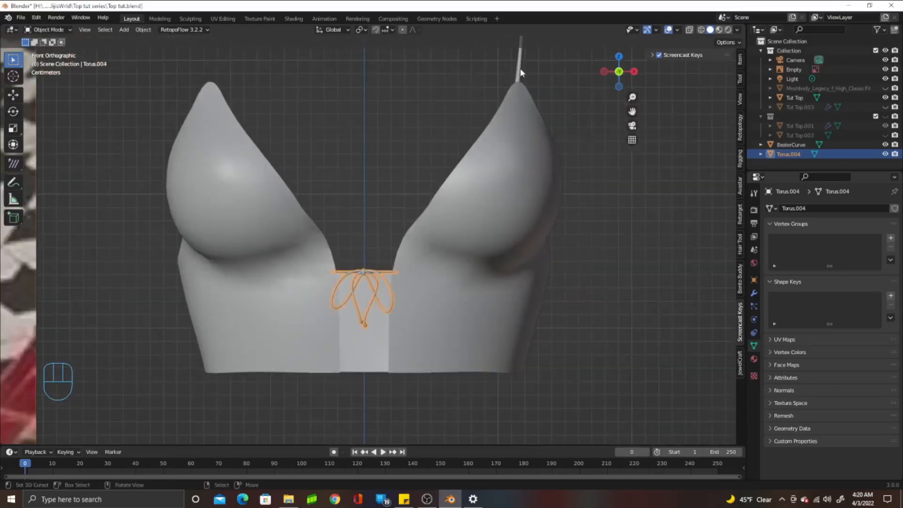
click(519, 83)
scroll(520, 89, down, 4)
shift+middle_drag(486, 101, 485, 135)
scroll(477, 157, up, 1)
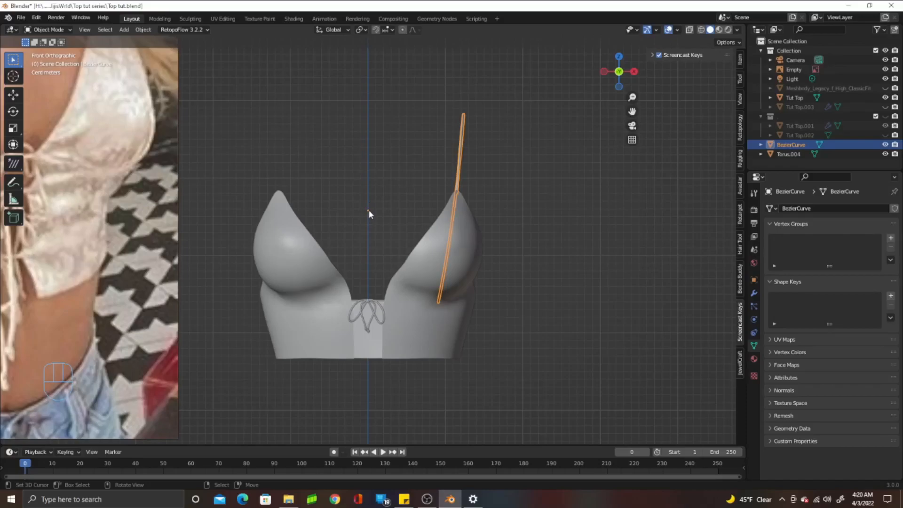
scroll(370, 214, down, 8)
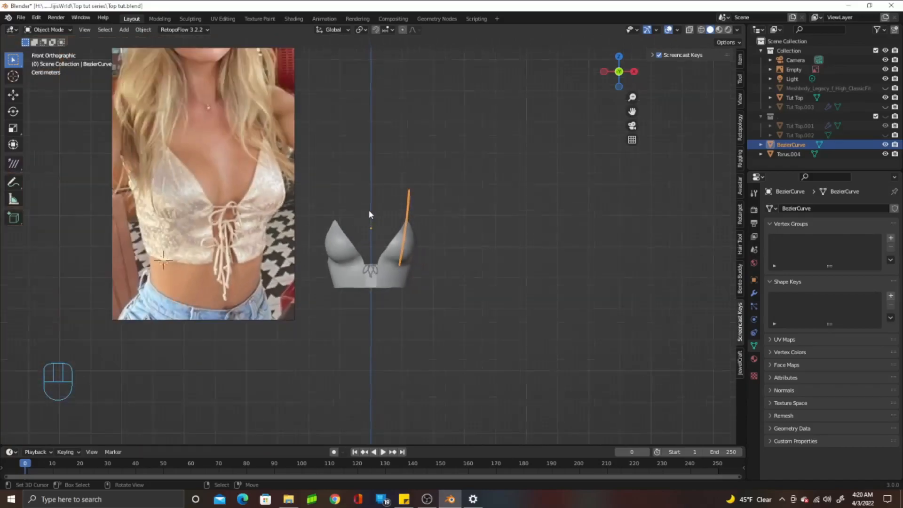
scroll(386, 277, up, 6)
scroll(375, 267, up, 6)
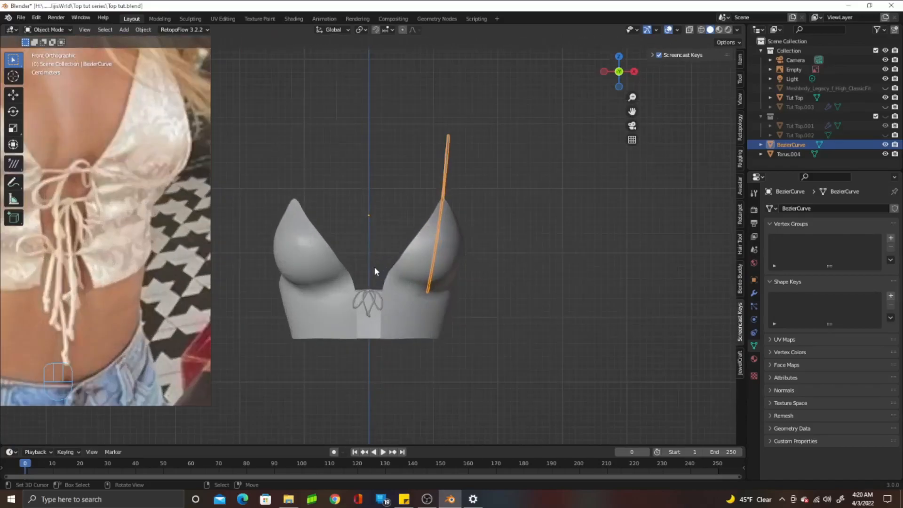
Duplicate the shoulder strap in place and mirror the copy across the global X axis onto the opposite cup.
scroll(407, 246, down, 3)
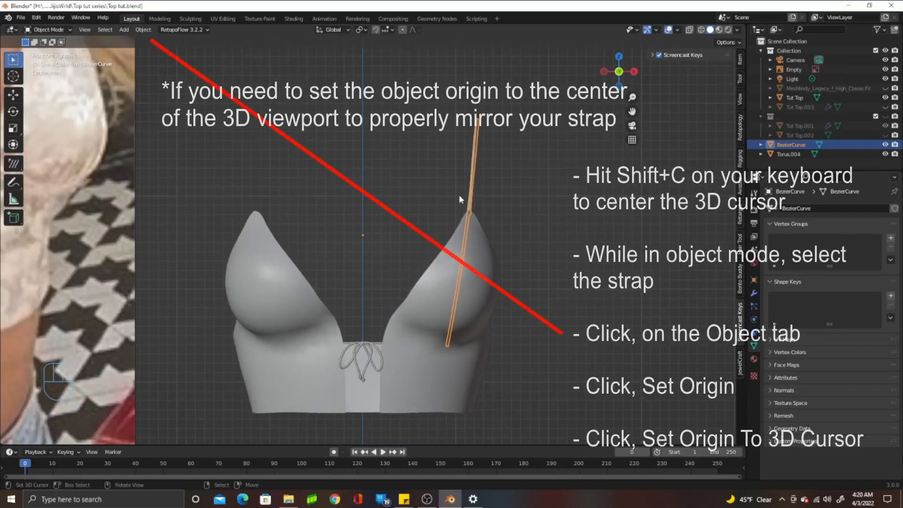
key(shift+d)
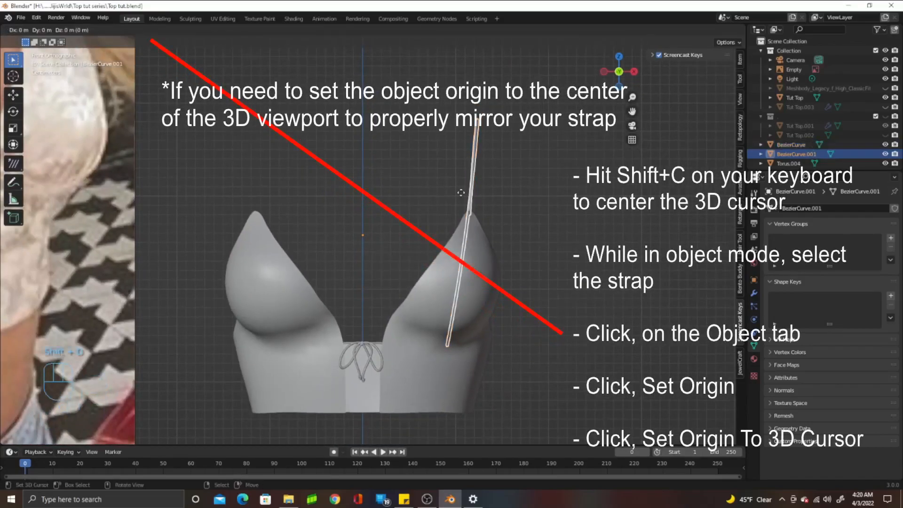
click(461, 193)
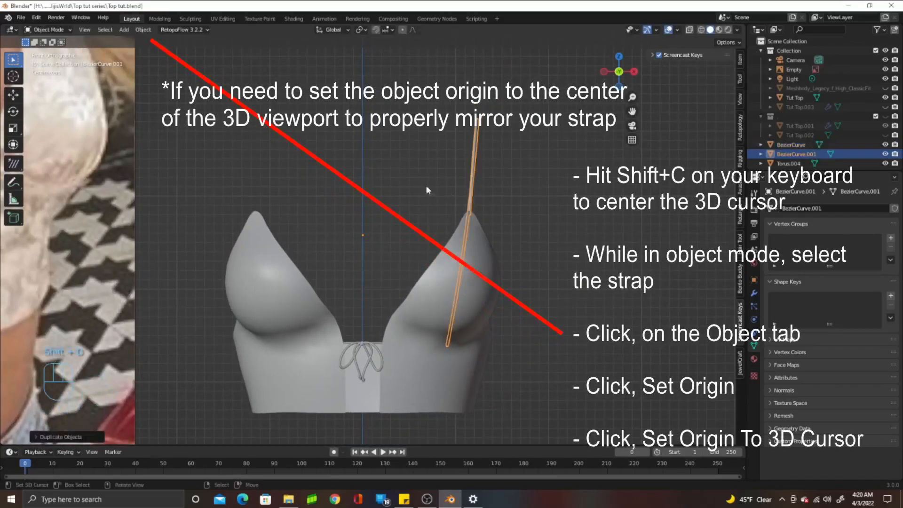
click(144, 30)
mouse_move(166, 63)
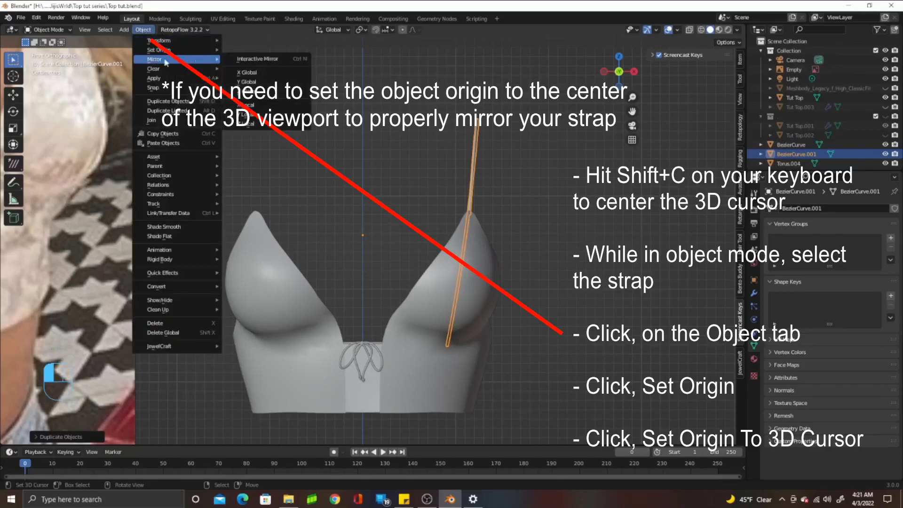
click(259, 73)
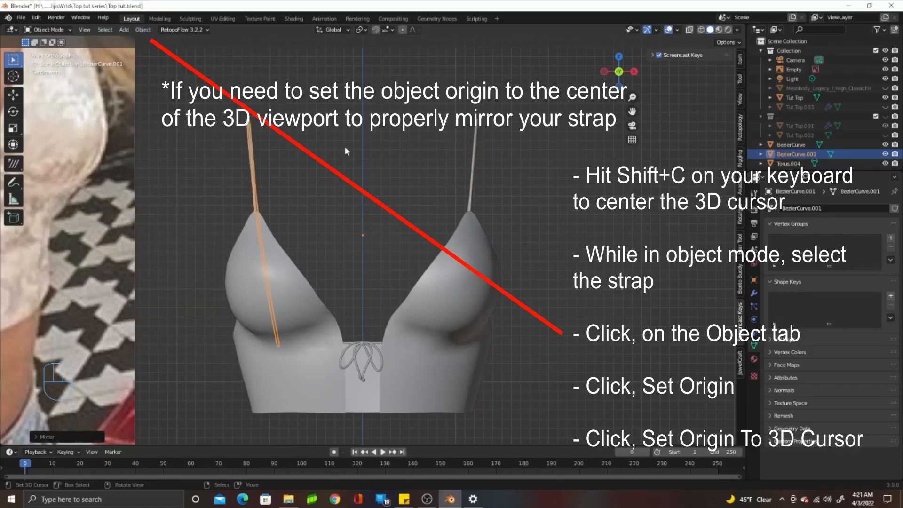
click(338, 223)
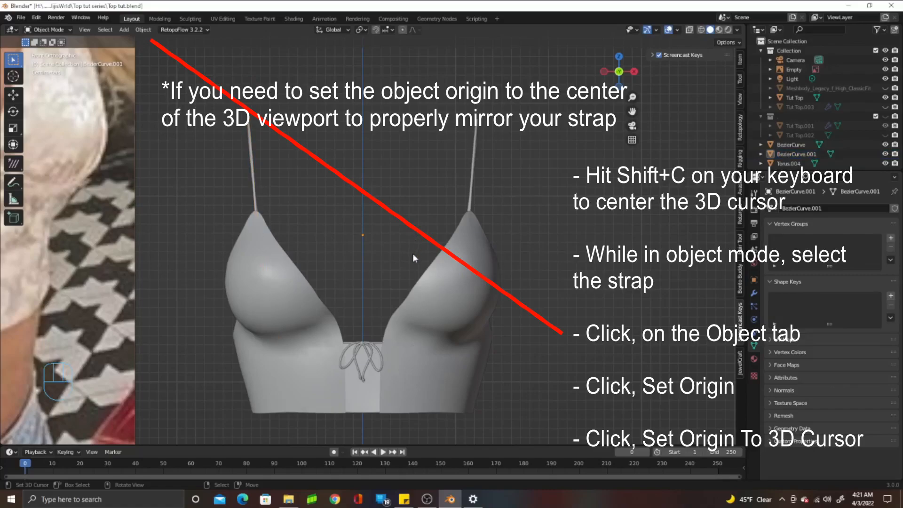
Duplicate the bow tie and place the copy about 0.03 m straight down the Z axis, below the original.
scroll(413, 256, up, 1)
shift+middle_drag(414, 267, 423, 158)
scroll(422, 159, up, 1)
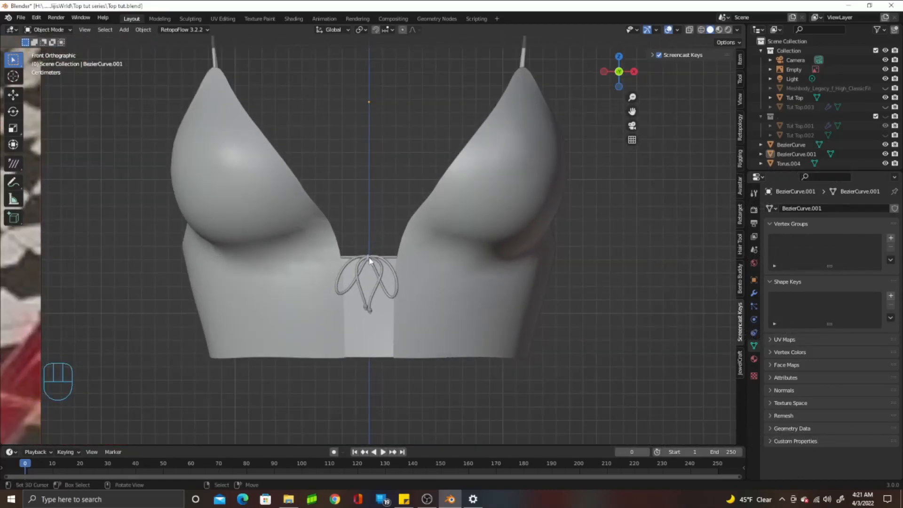
click(369, 257)
scroll(369, 258, up, 1)
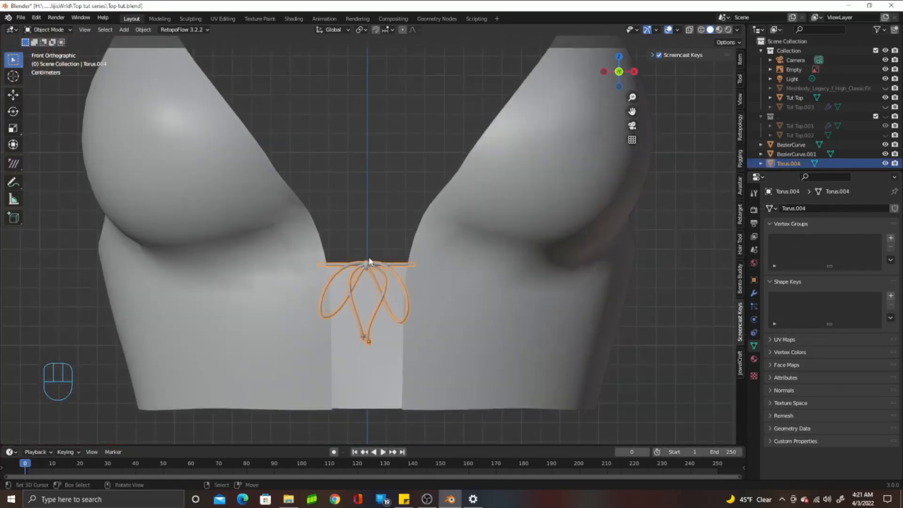
scroll(369, 262, down, 1)
scroll(369, 258, down, 1)
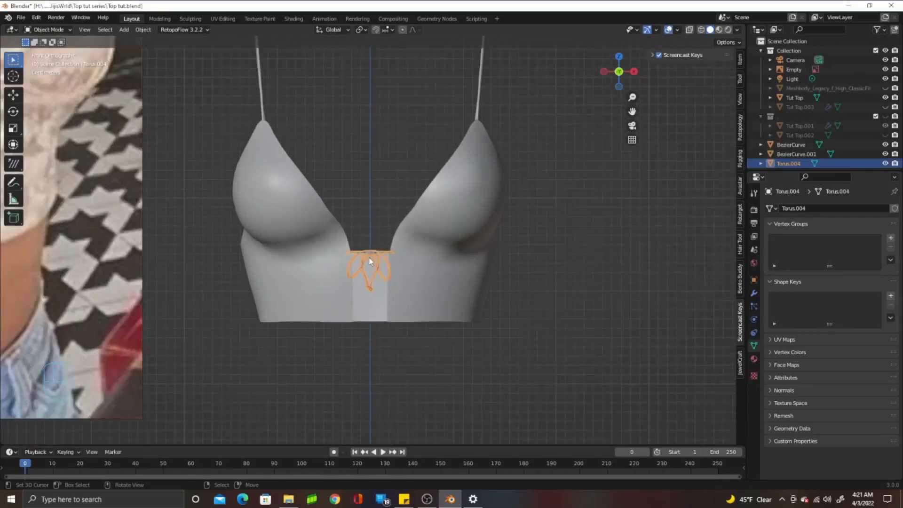
scroll(369, 258, up, 1)
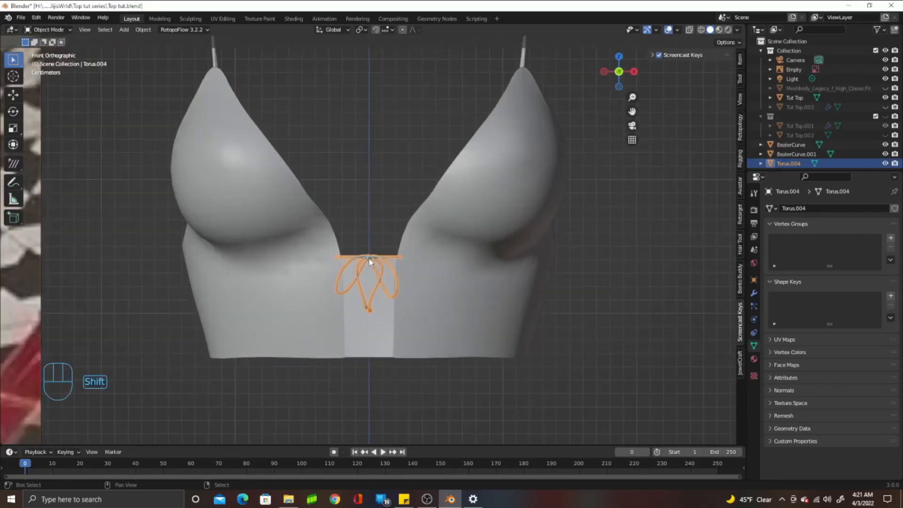
key(shift+d)
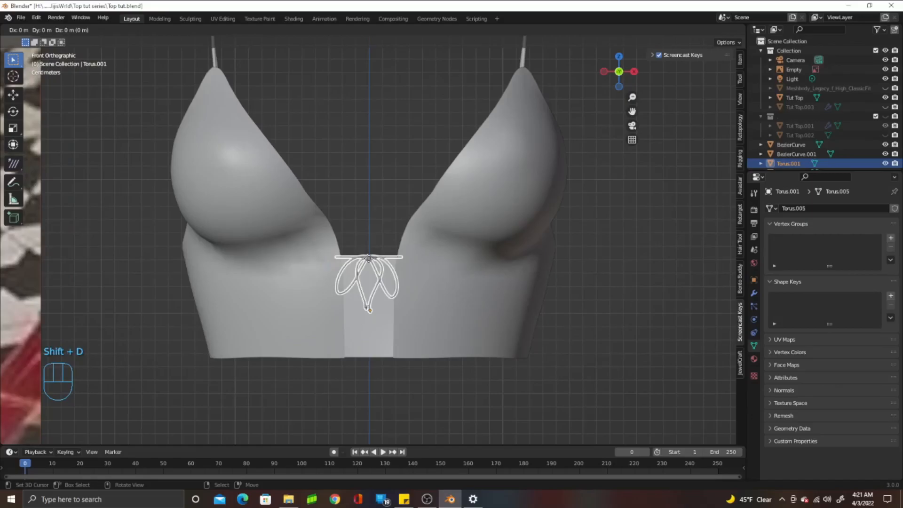
key(z)
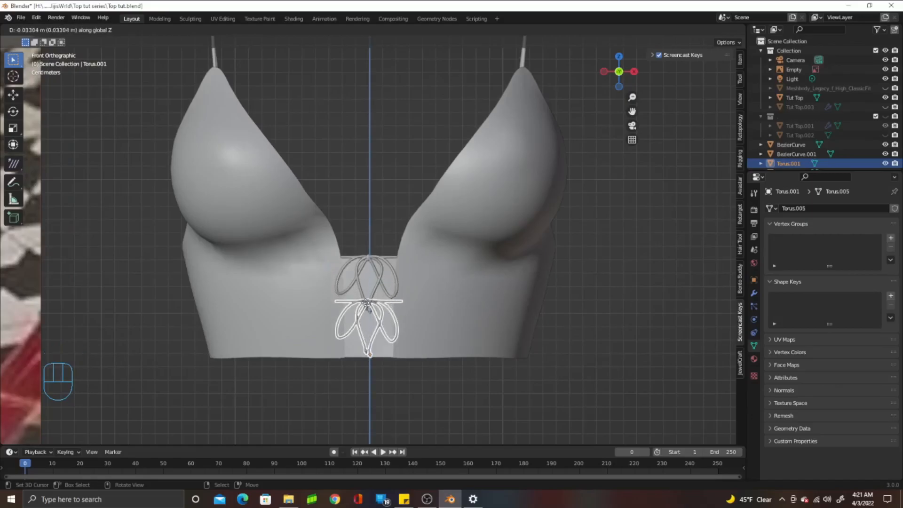
click(368, 304)
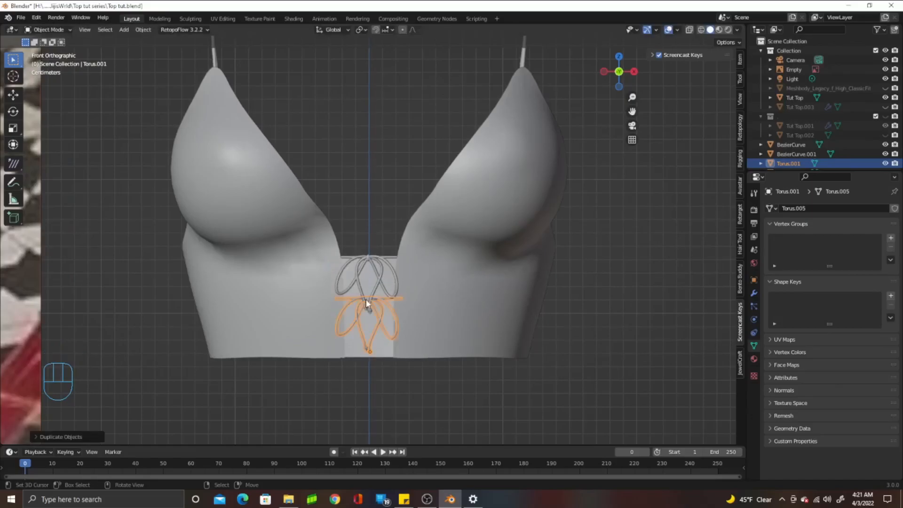
Duplicate the second bow and place the third one about 0.028 m straight down the Z axis, near the hem.
scroll(368, 303, down, 6)
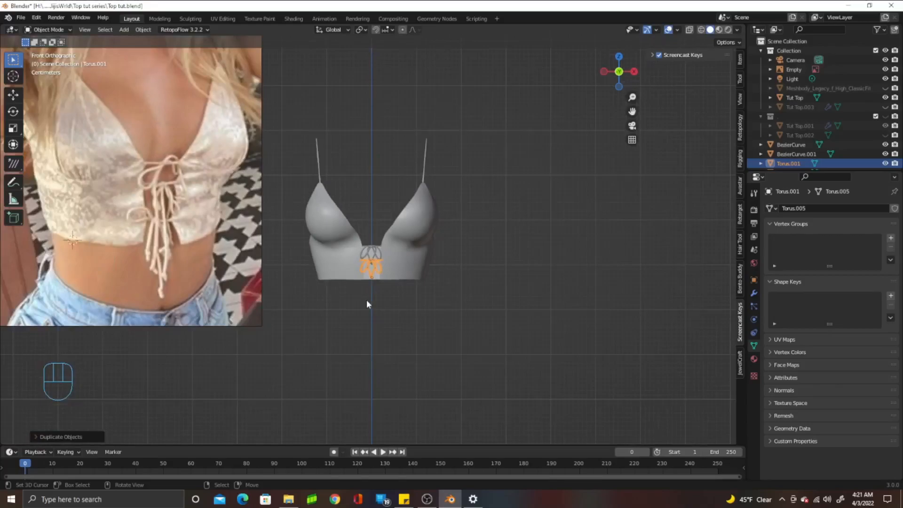
scroll(367, 303, up, 8)
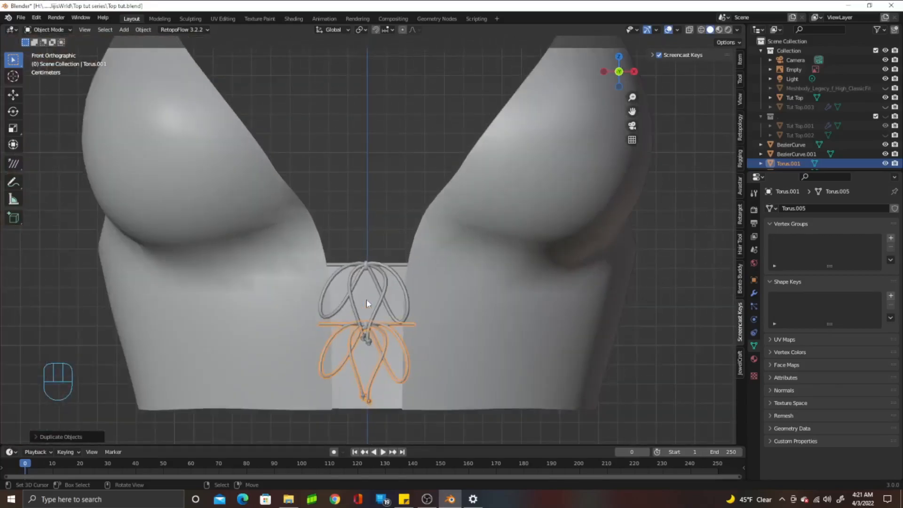
key(shift)
key(shift+d)
key(z)
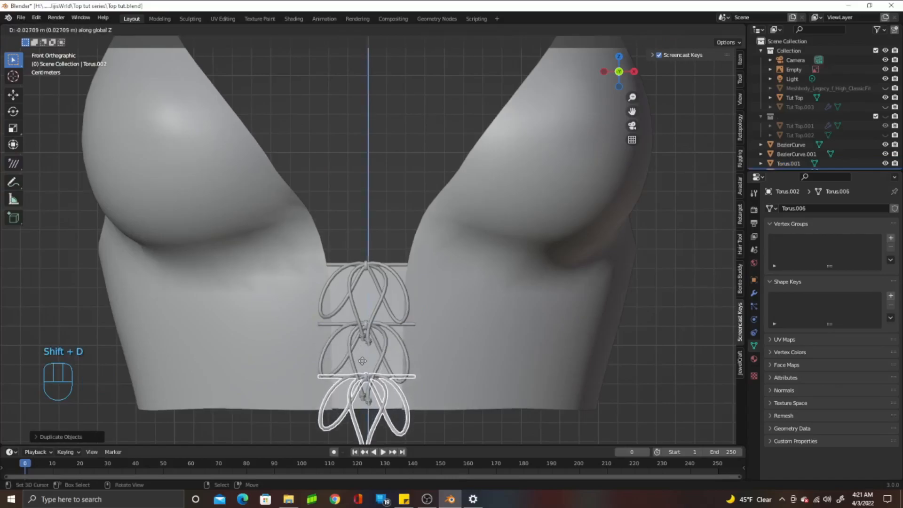
click(362, 361)
From the side, move the middle bow about 0.0013 m along the Y axis so it sits against the front panel.
middle_drag(362, 360, 405, 294)
right_click(392, 307)
key(g)
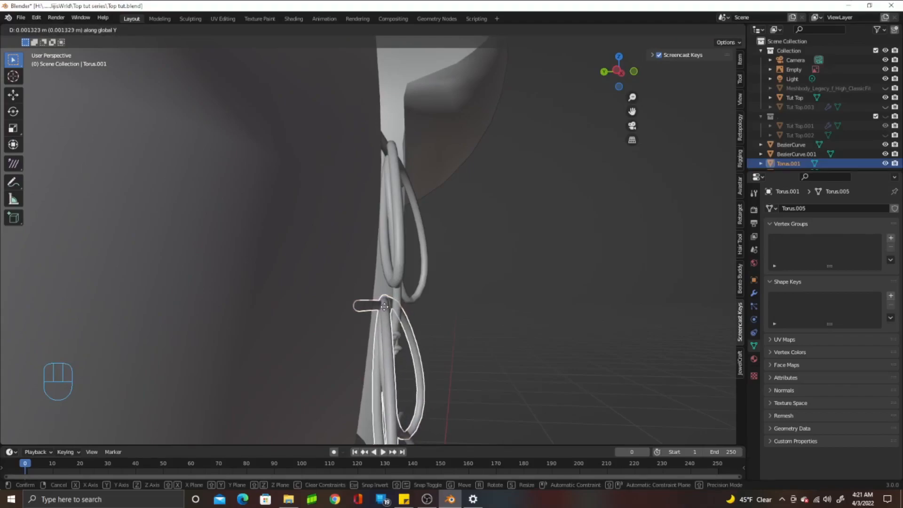
click(383, 307)
Move the lowest bow about 0.005 m along the Y axis so it sits against the front panel.
scroll(378, 331, down, 1)
shift+middle_drag(377, 334, 411, 181)
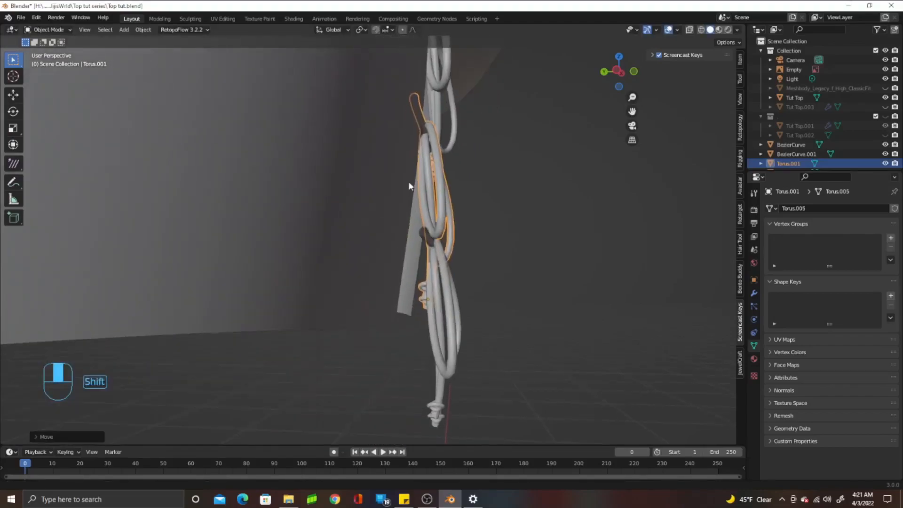
right_click(445, 276)
key(g)
key(y)
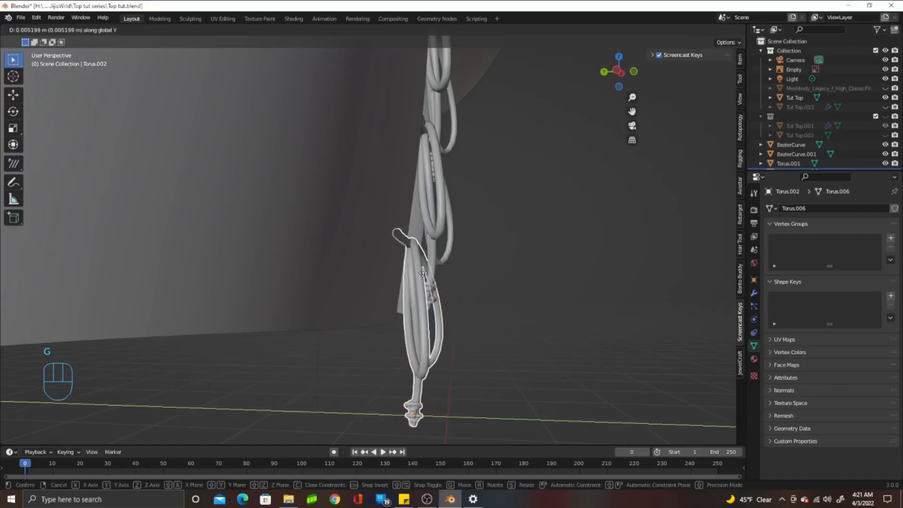
click(423, 273)
In front view, open the top bow for mesh editing with proportional editing on and nothing selected.
key(KP_1)
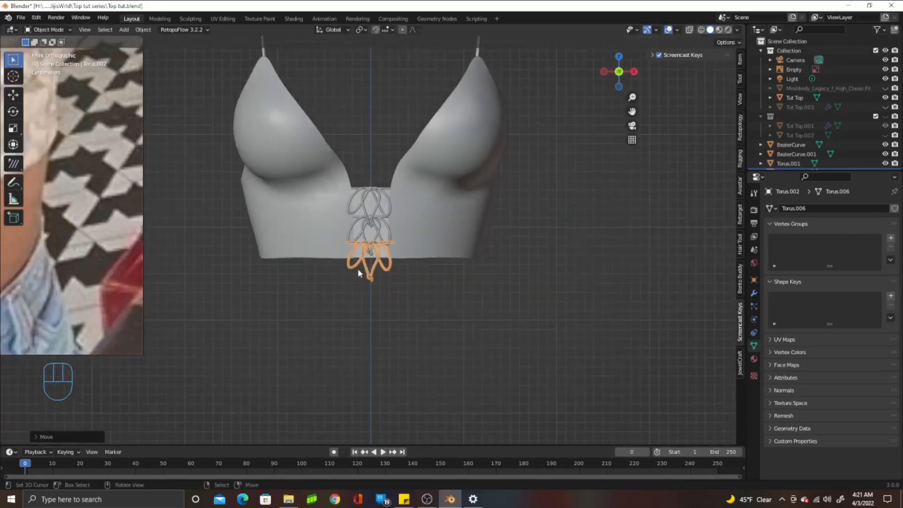
scroll(356, 270, up, 7)
shift+middle_drag(407, 232, 391, 308)
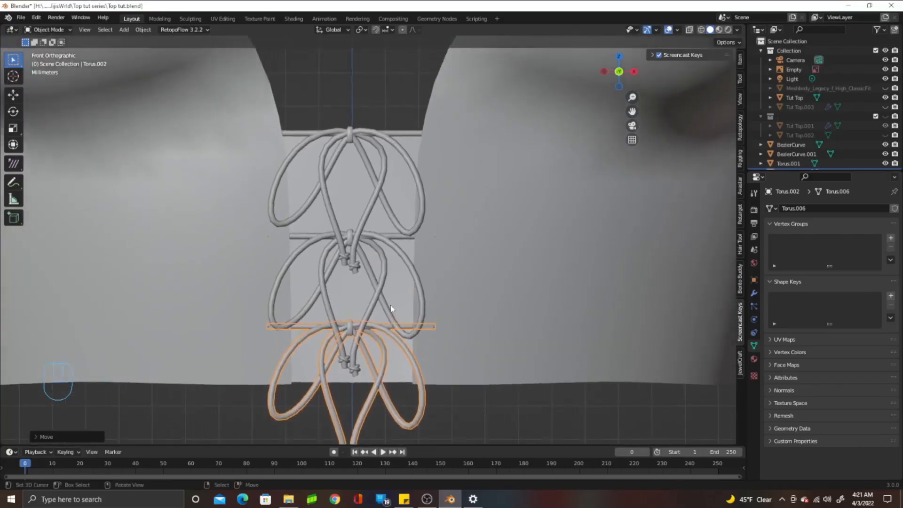
scroll(392, 311, down, 4)
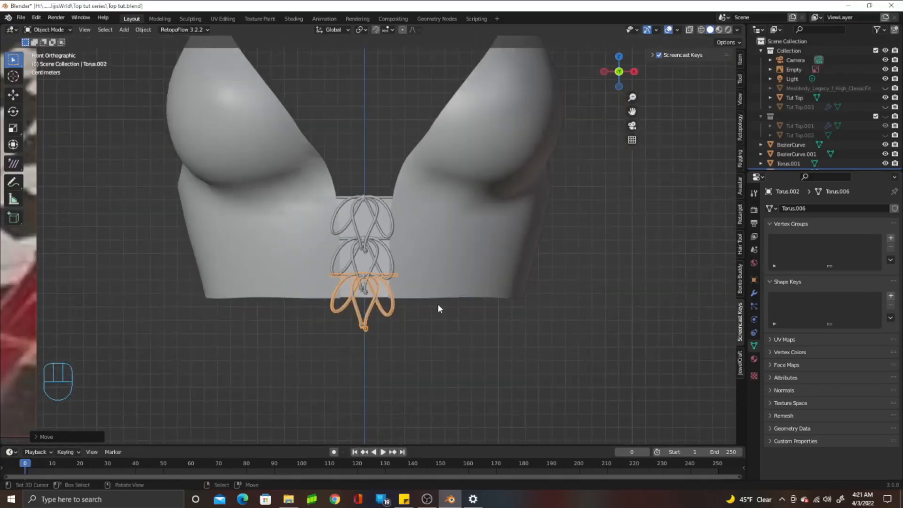
scroll(438, 304, up, 3)
scroll(403, 243, up, 3)
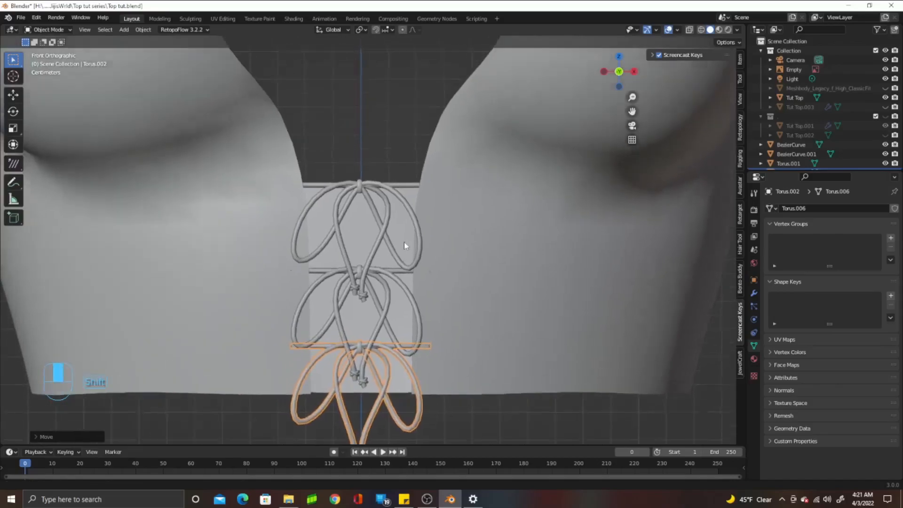
click(407, 244)
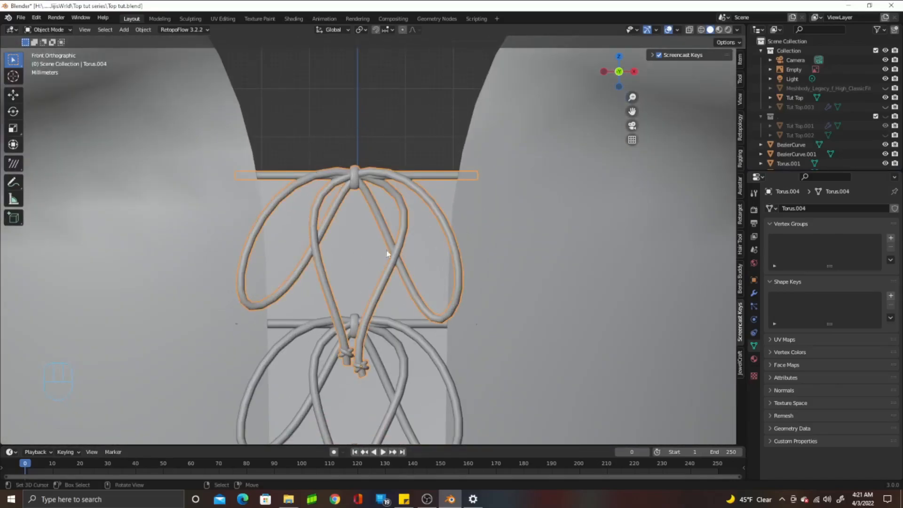
key(Tab)
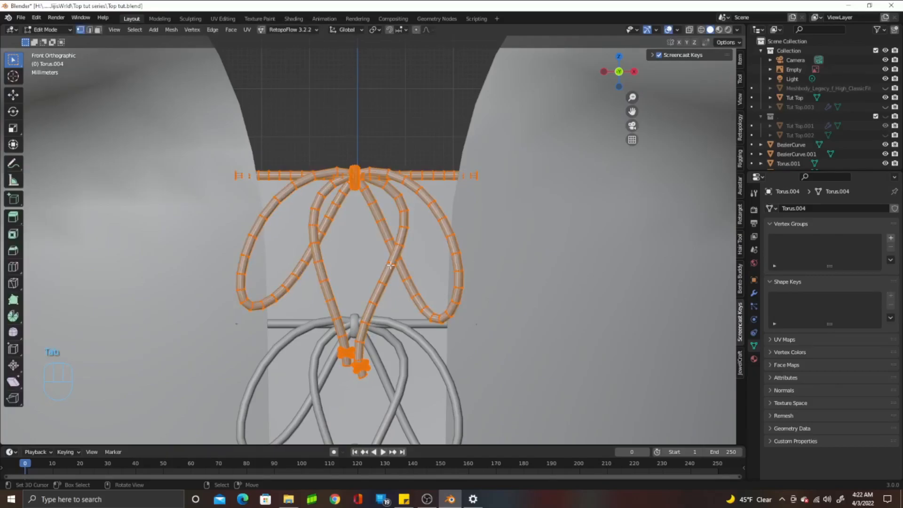
key(o)
click(431, 29)
key(alt+a)
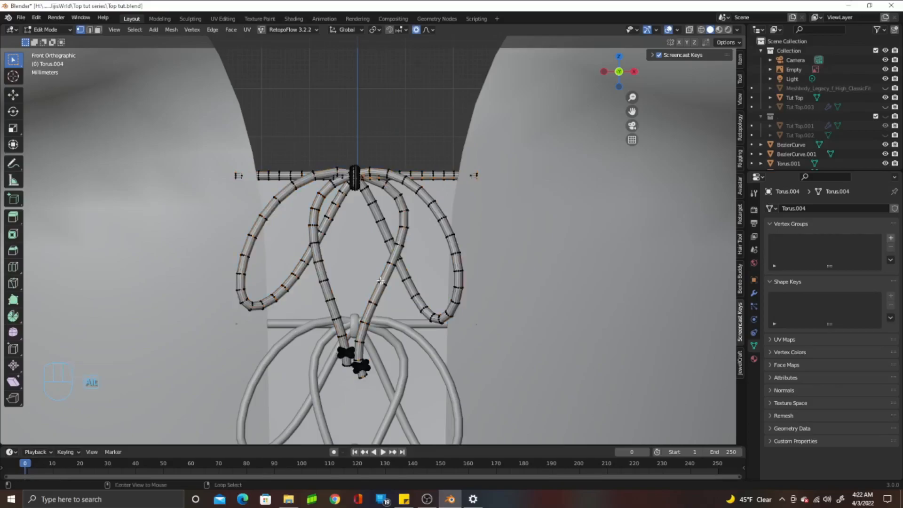
Bend the top bow's right hanging string outward about 0.005 m by moving an edge loop with a proportional size near 0.0166 m.
alt+click(383, 283)
key(g)
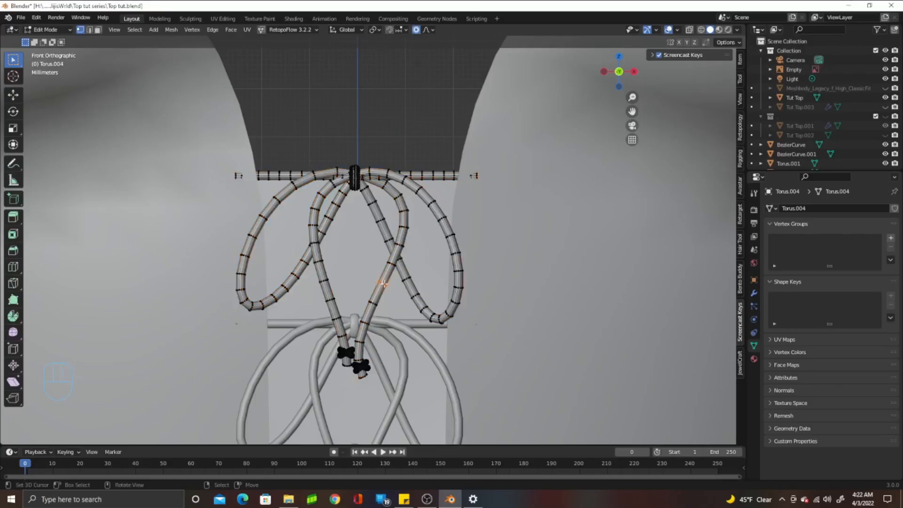
scroll(390, 282, up, 20)
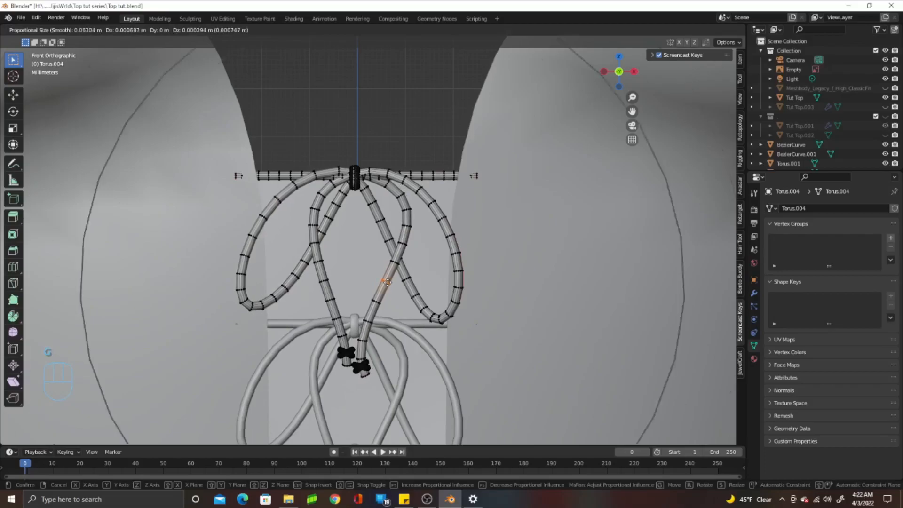
scroll(400, 277, up, 1)
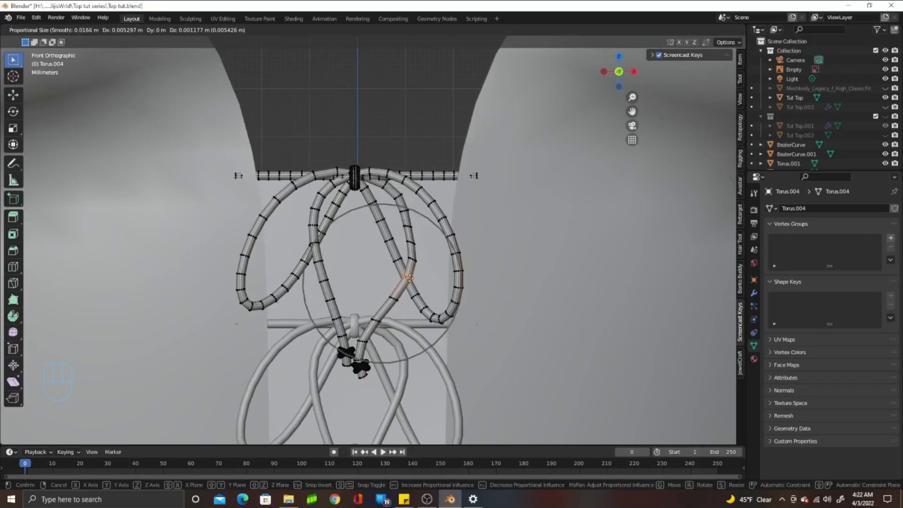
scroll(414, 274, down, 2)
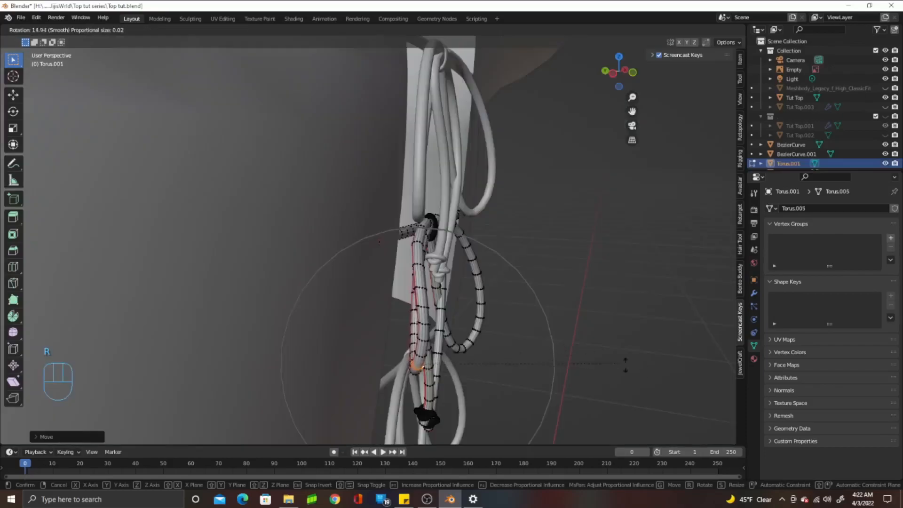
Rotate the bottom of the middle bow's left loop about the Z axis and move it slightly down and outward.
key(z)
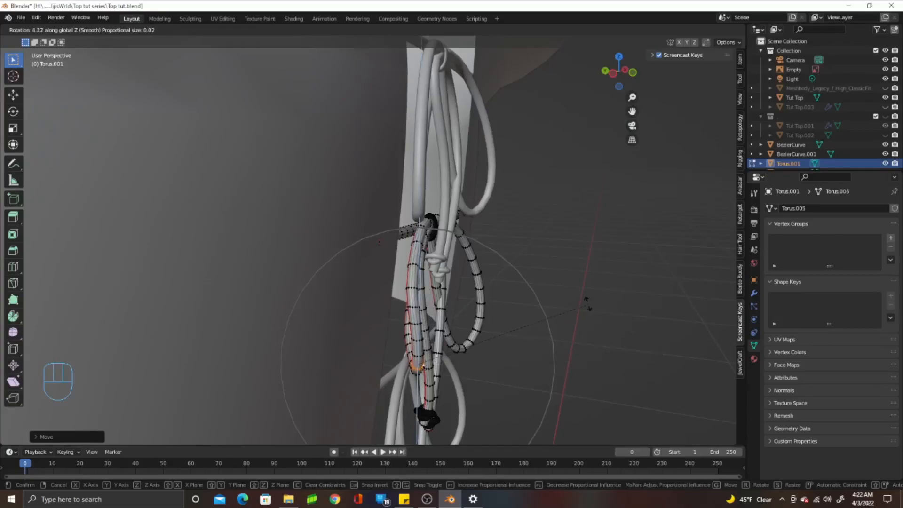
click(546, 299)
alt+middle_drag(546, 299, 364, 329)
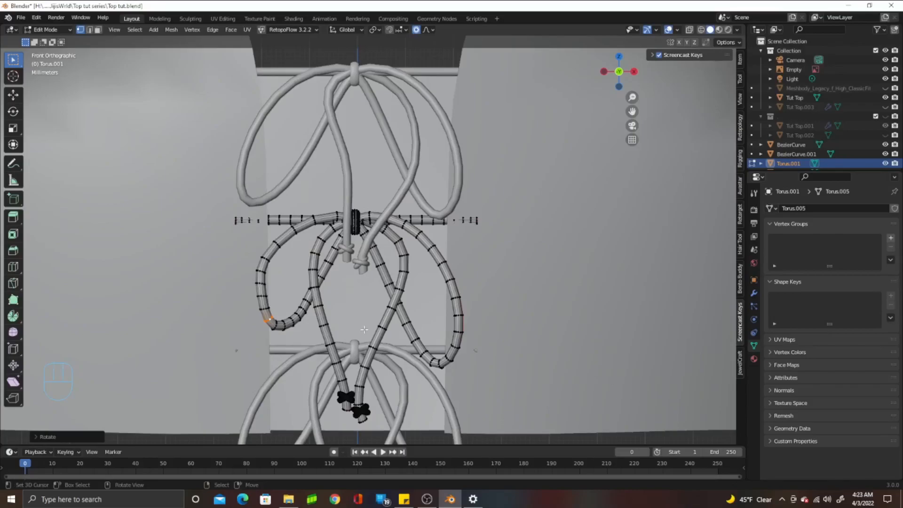
key(g)
scroll(264, 325, up, 2)
click(264, 325)
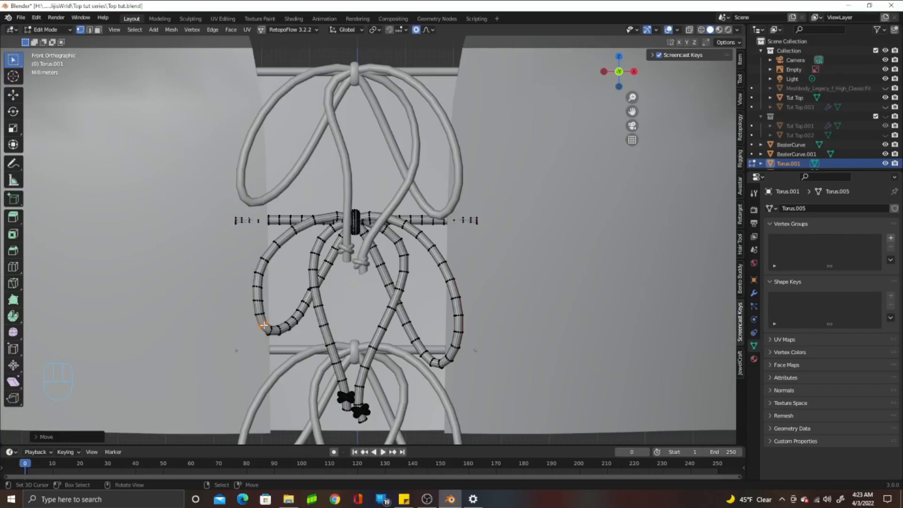
Rotate the bottom of the middle bow's right loop about 36° around the Z axis with a proportional size of 0.03.
right_click(456, 345)
alt+right_click(455, 347)
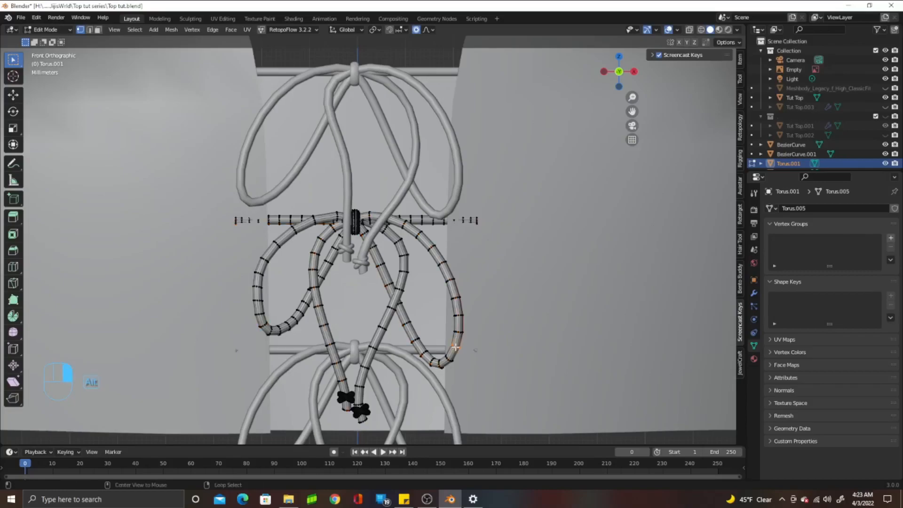
key(g)
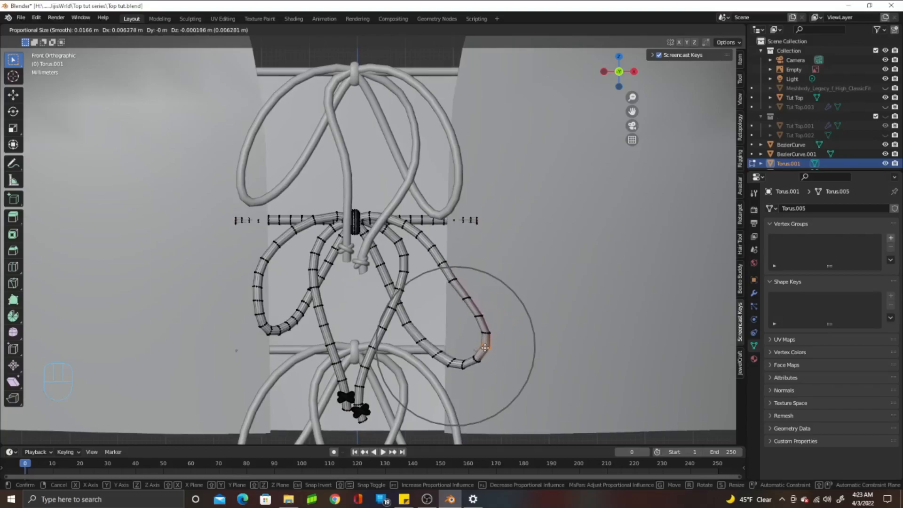
right_click(477, 319)
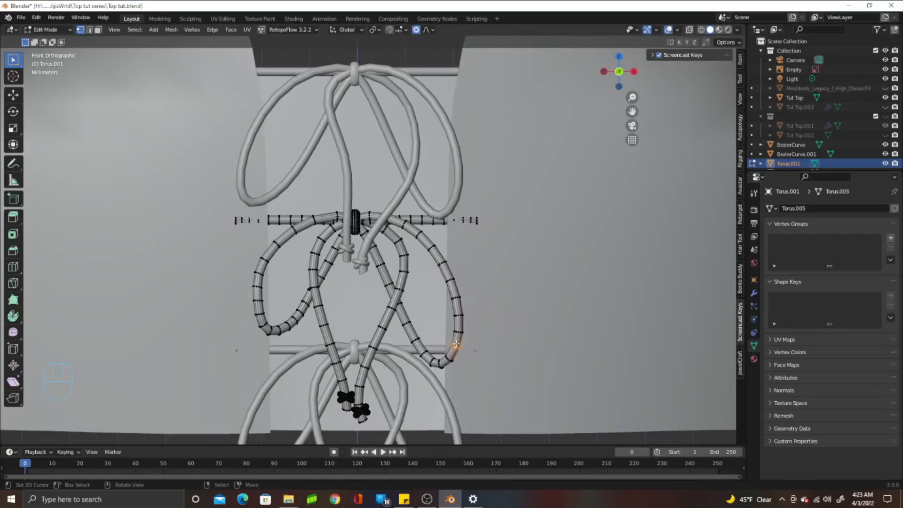
middle_drag(457, 344, 388, 385)
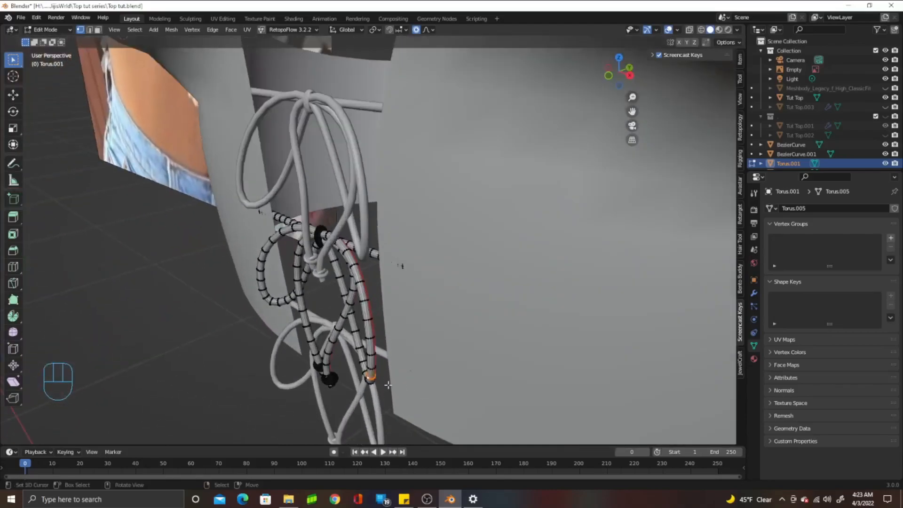
key(r)
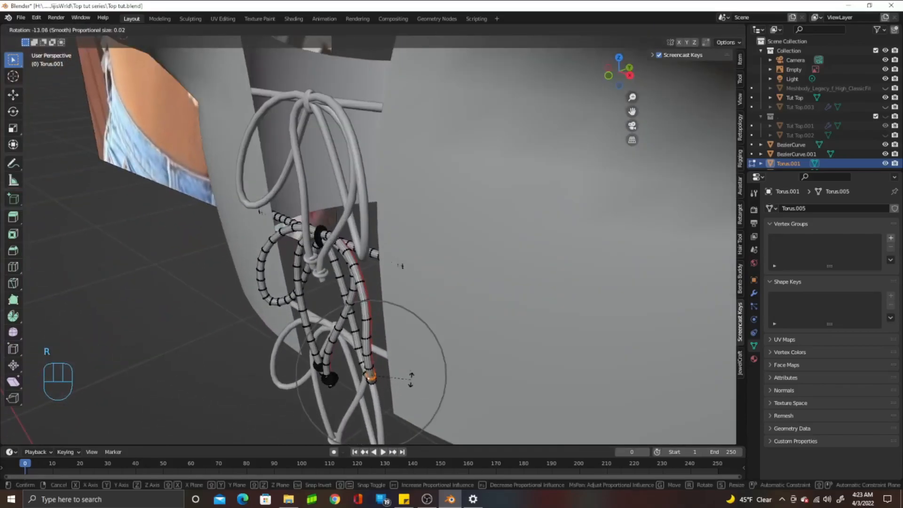
key(z)
scroll(419, 364, down, 4)
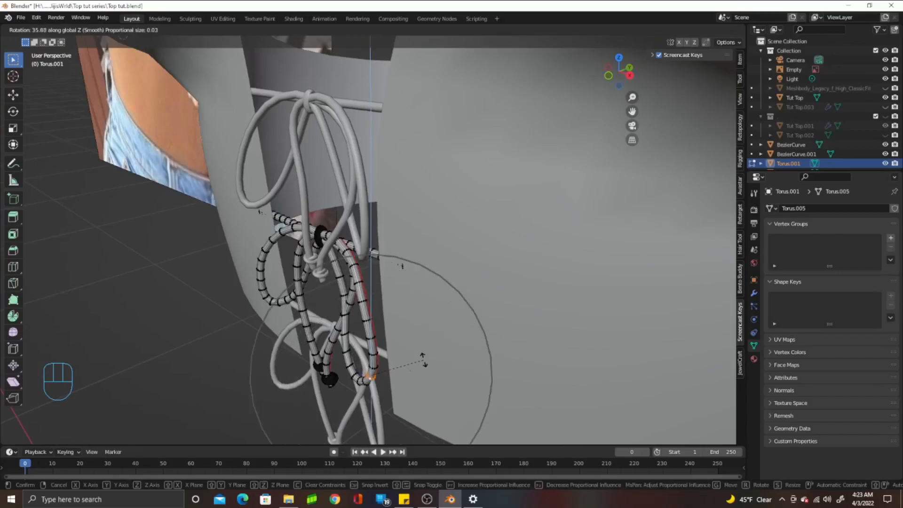
click(424, 360)
Move the middle bow's right hanging string about -0.001 m along Y where the strings cross, and leave mesh editing.
scroll(377, 360, up, 4)
middle_drag(320, 361, 377, 297)
scroll(377, 296, up, 2)
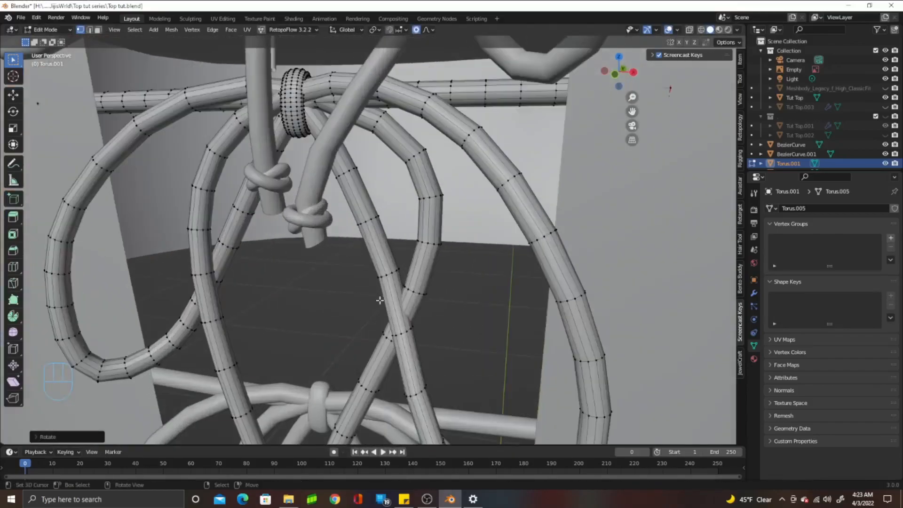
middle_drag(388, 340, 390, 345)
key(g)
key(y)
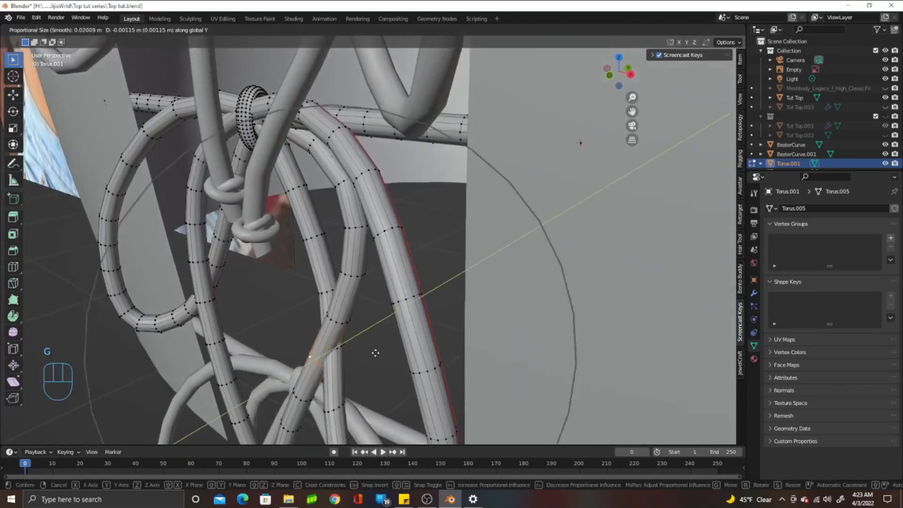
click(370, 356)
alt+middle_drag(370, 356, 391, 353)
scroll(391, 353, down, 8)
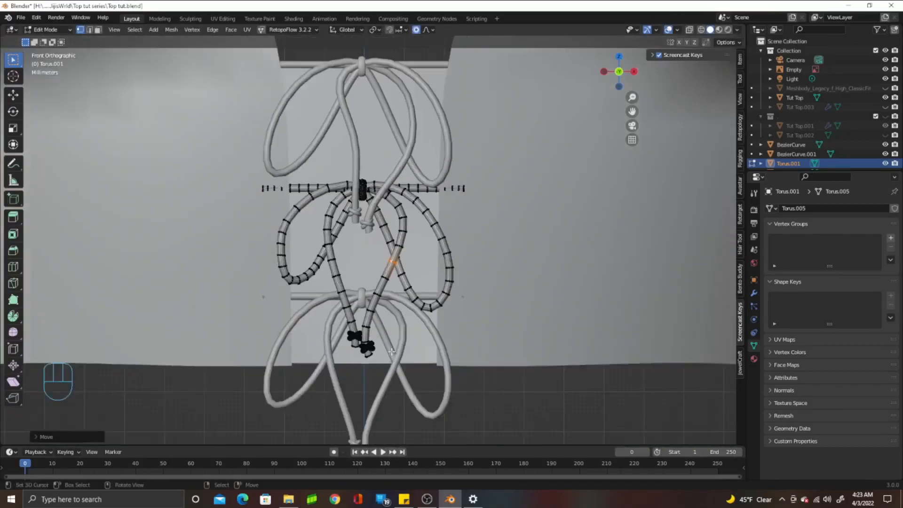
scroll(391, 351, up, 2)
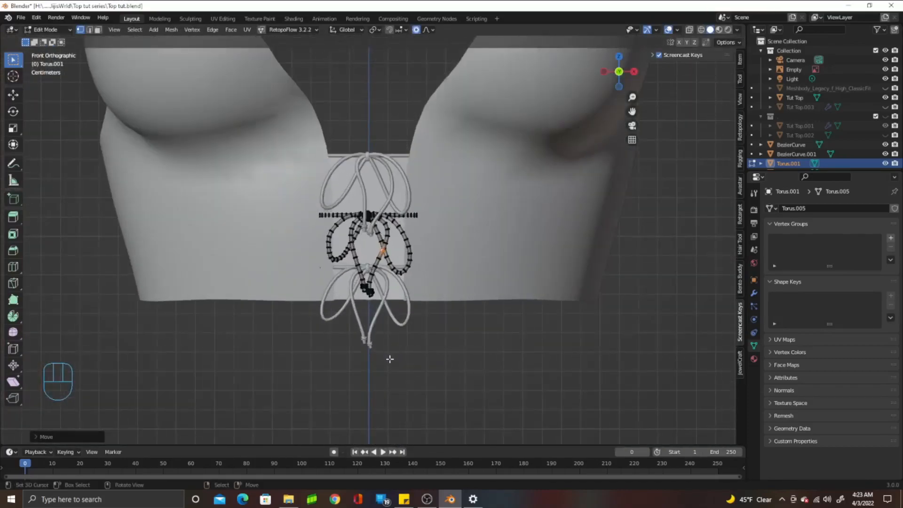
scroll(390, 359, down, 3)
shift+middle_drag(412, 218, 372, 342)
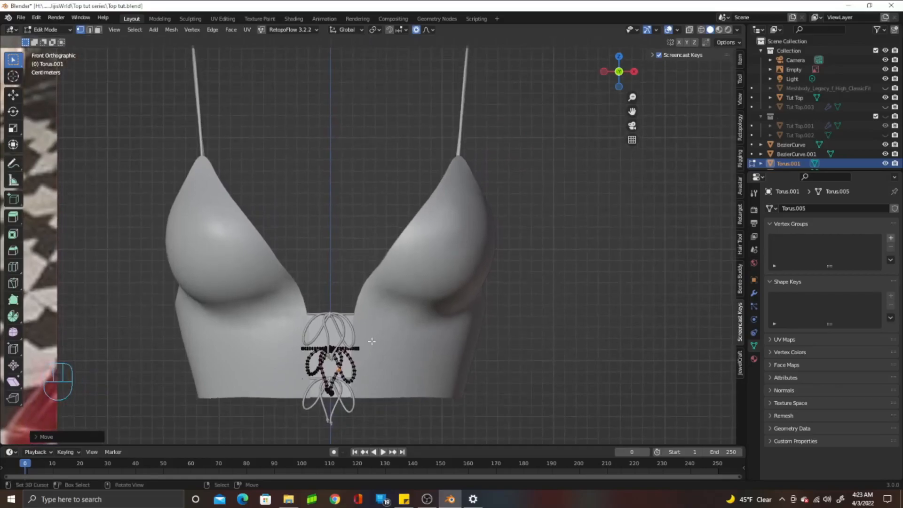
key(Tab)
Compare the top's overall shape and the three bows with the reference photo in front view.
scroll(365, 333, down, 2)
scroll(365, 334, up, 2)
scroll(365, 332, down, 1)
shift+middle_drag(382, 305, 388, 329)
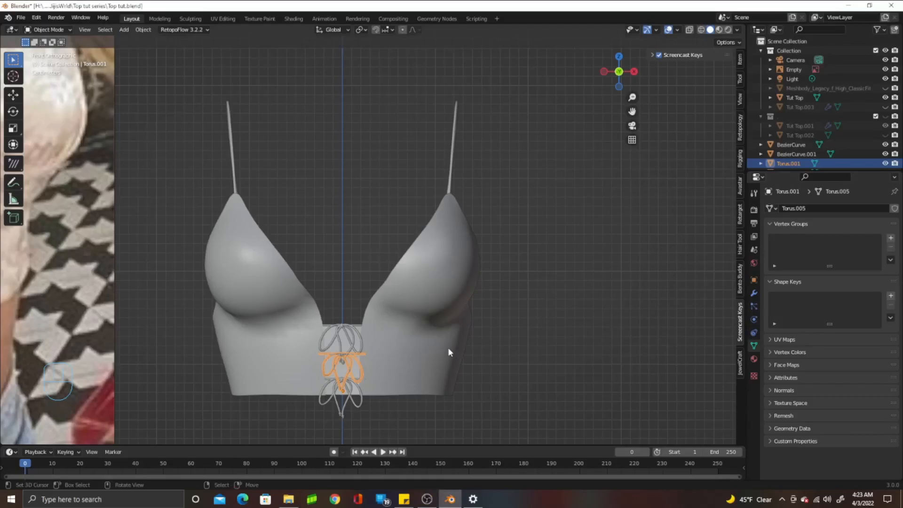
scroll(448, 348, down, 4)
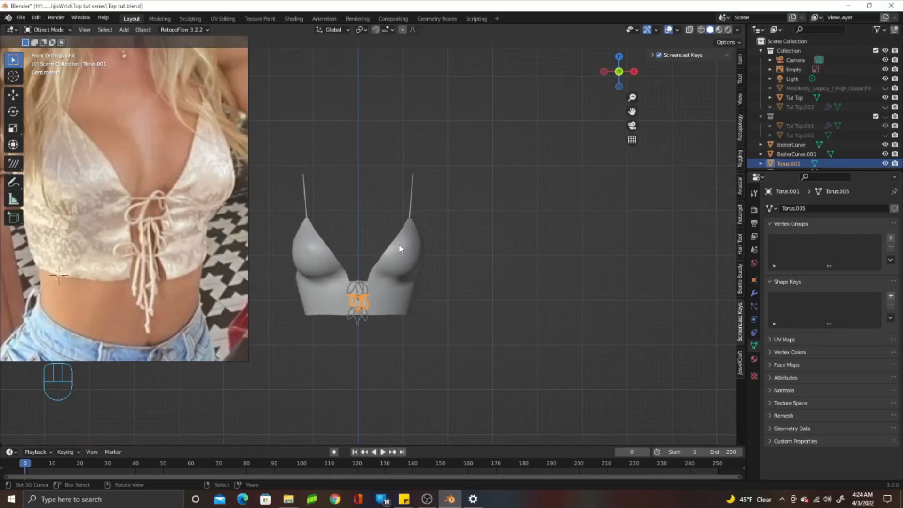
scroll(401, 249, up, 3)
scroll(400, 254, down, 2)
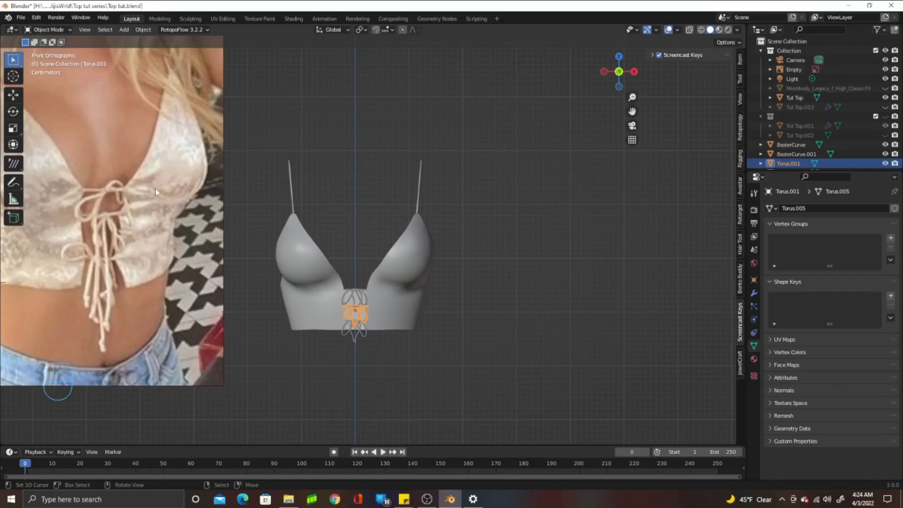
scroll(402, 349, up, 2)
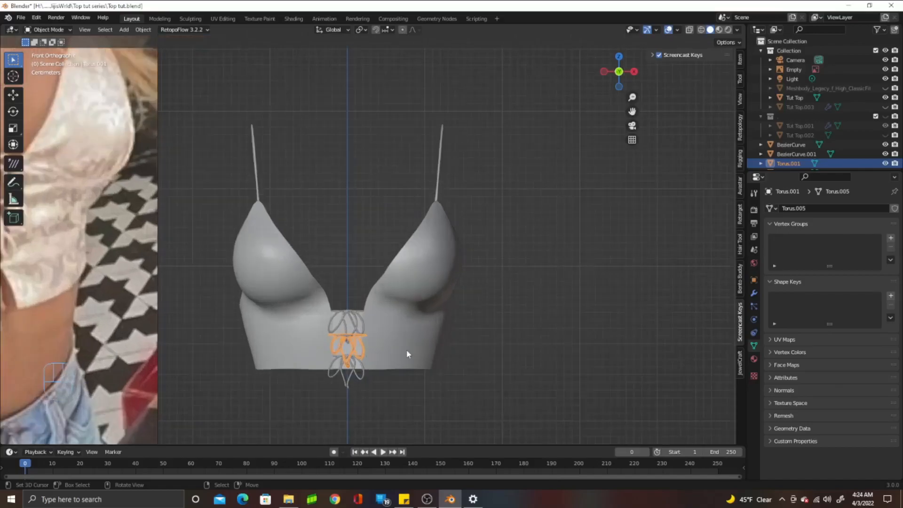
click(351, 317)
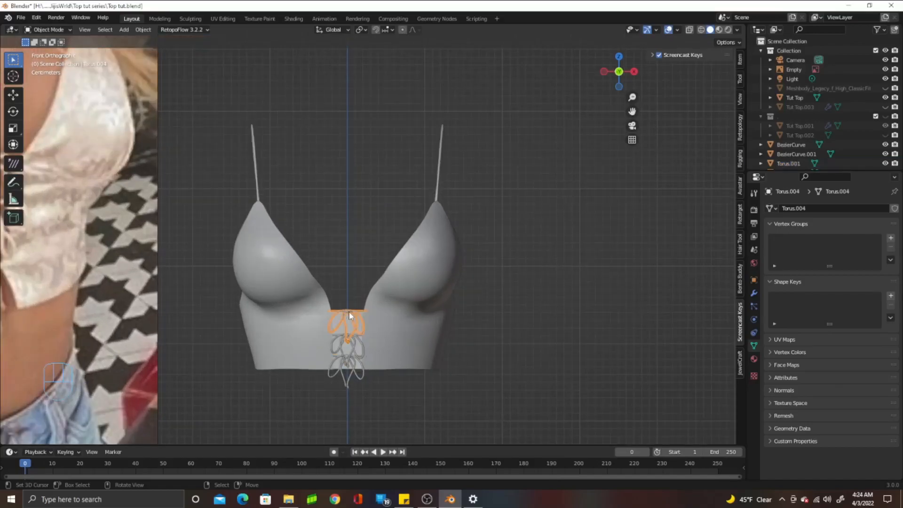
click(351, 341)
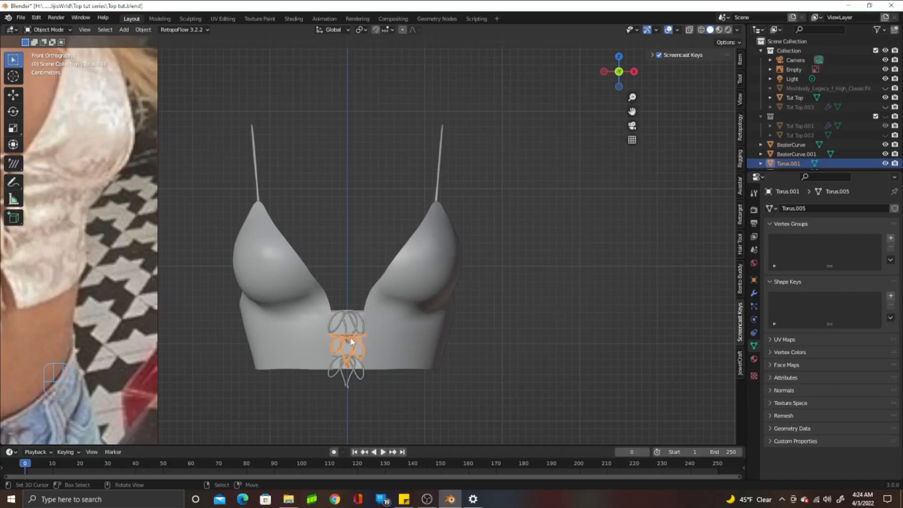
scroll(352, 341, down, 2)
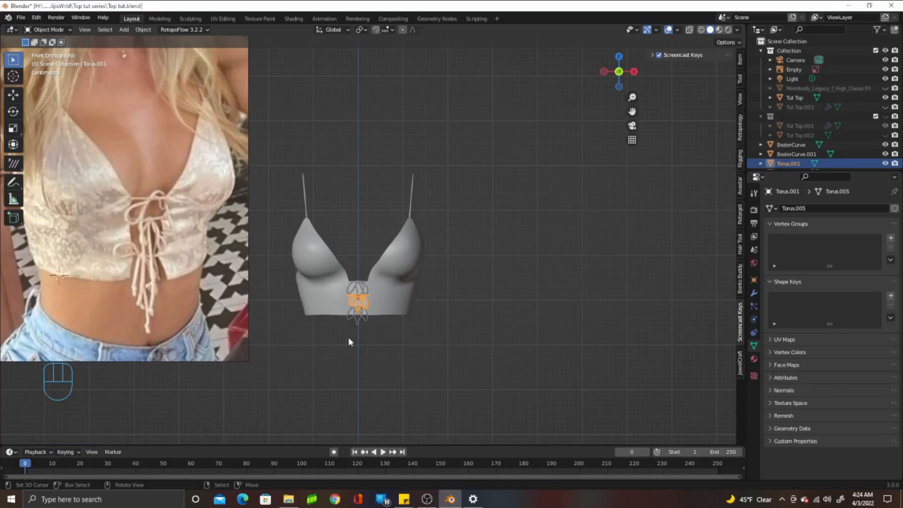
scroll(349, 337, up, 5)
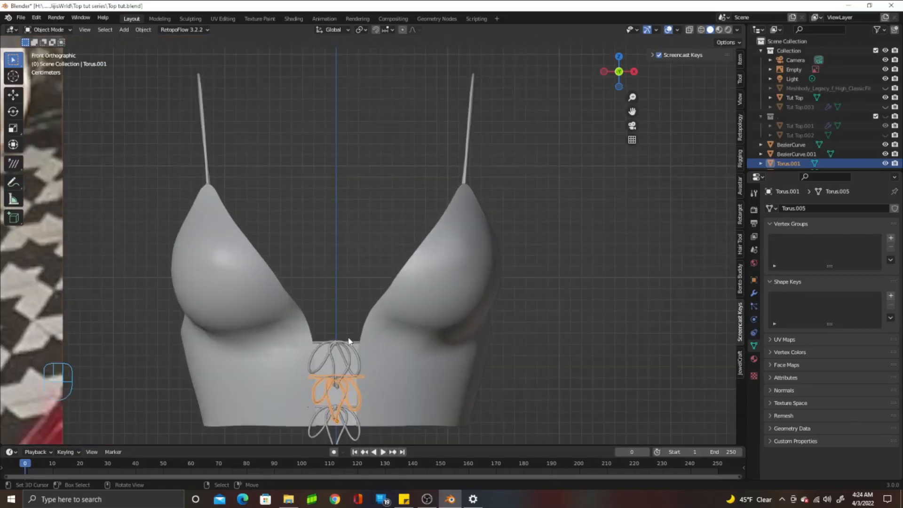
Add a new material to the body of the top and show the viewport in material preview shading.
click(450, 253)
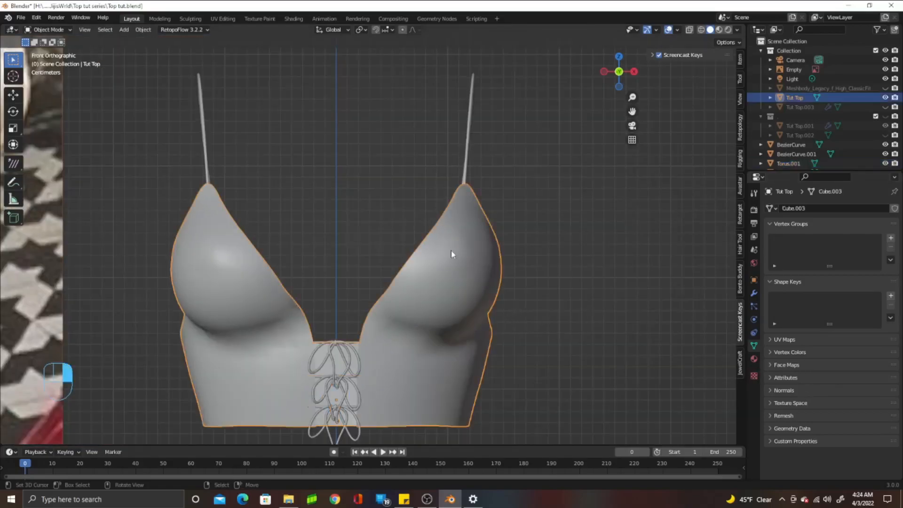
scroll(449, 255, down, 1)
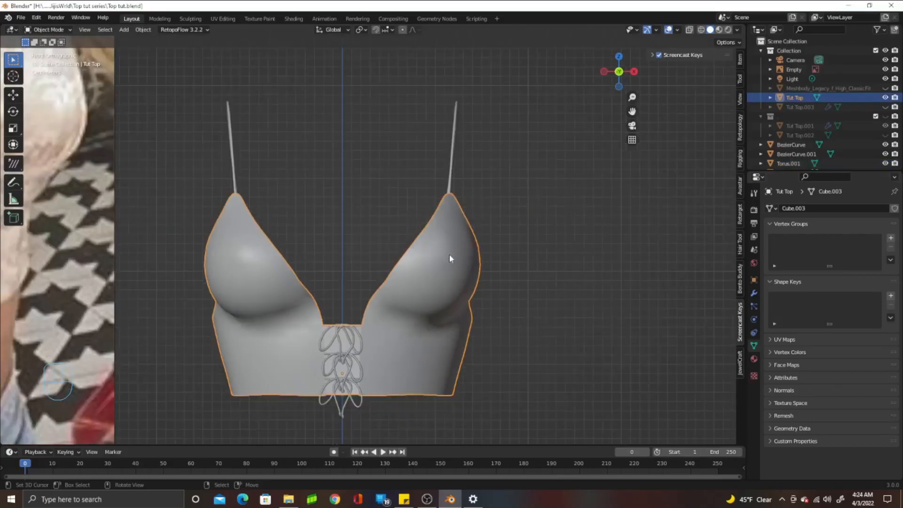
click(755, 359)
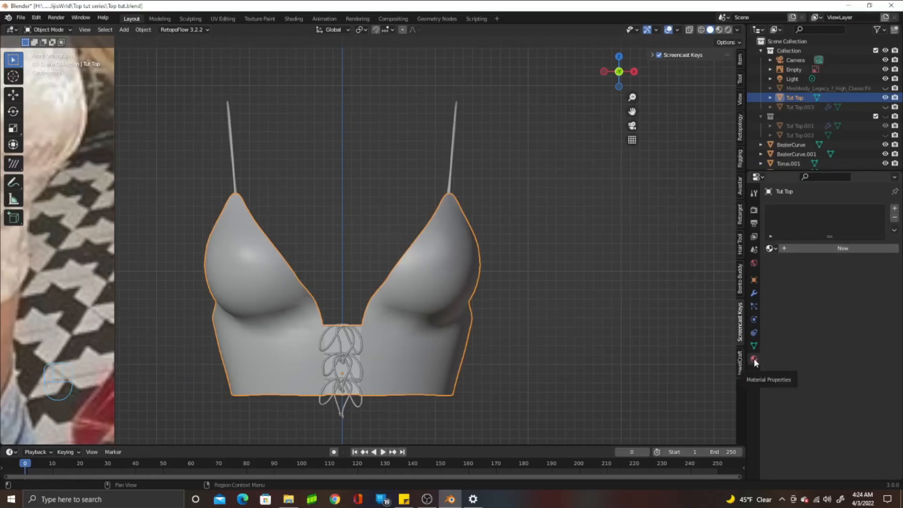
click(826, 247)
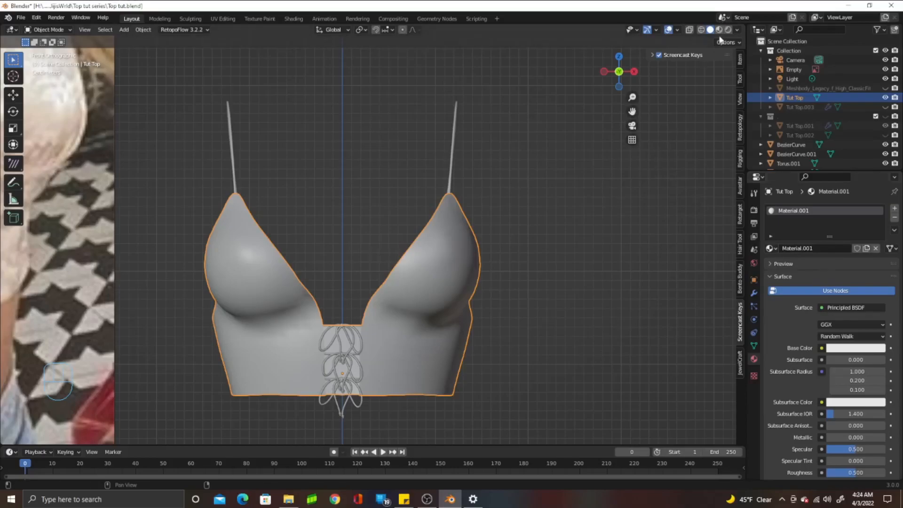
click(720, 29)
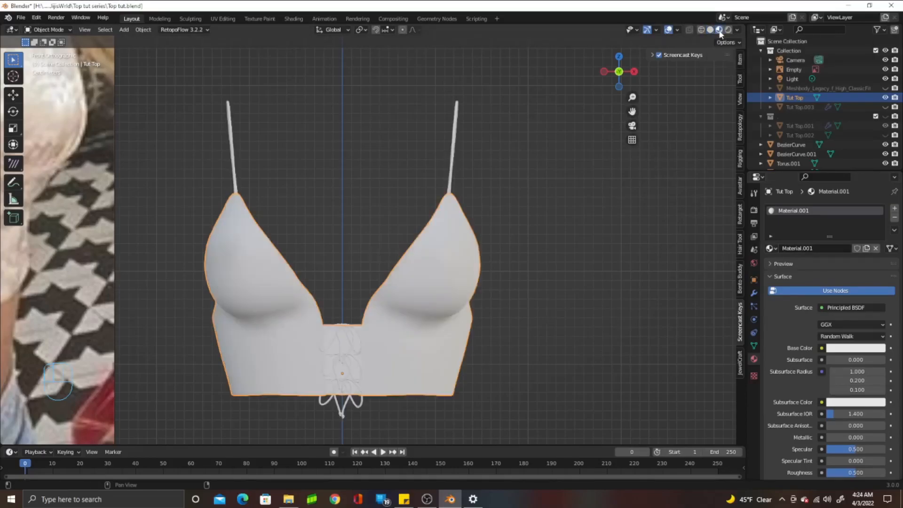
Set the base color of the top's material to pale lavender with hue 0.643 and saturation 0.408.
click(869, 350)
drag(839, 242, 838, 236)
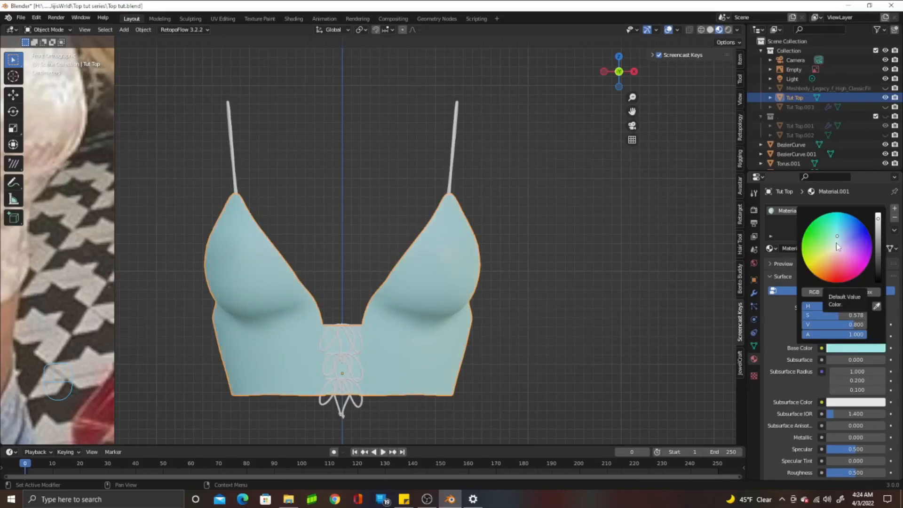
mouse_move(843, 246)
mouse_down()
mouse_move(857, 242)
mouse_move(840, 273)
mouse_move(852, 265)
mouse_move(843, 243)
mouse_up()
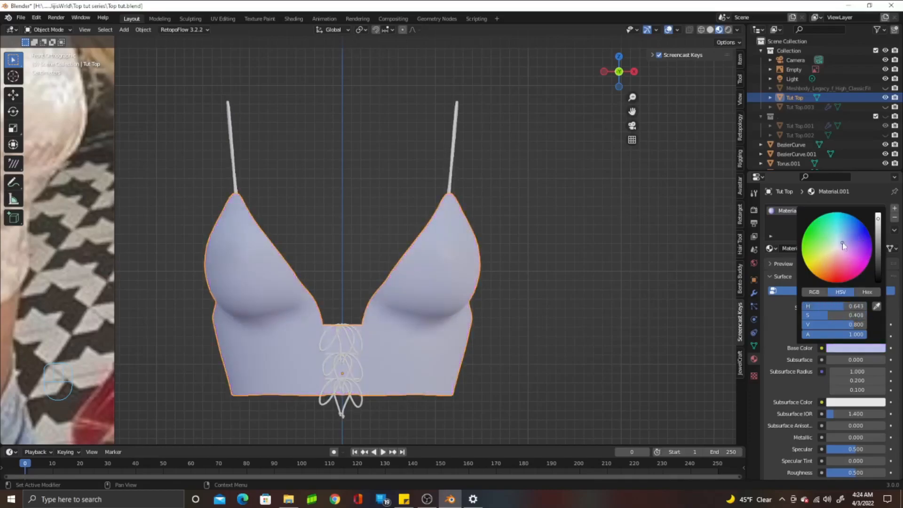
click(341, 332)
click(464, 267)
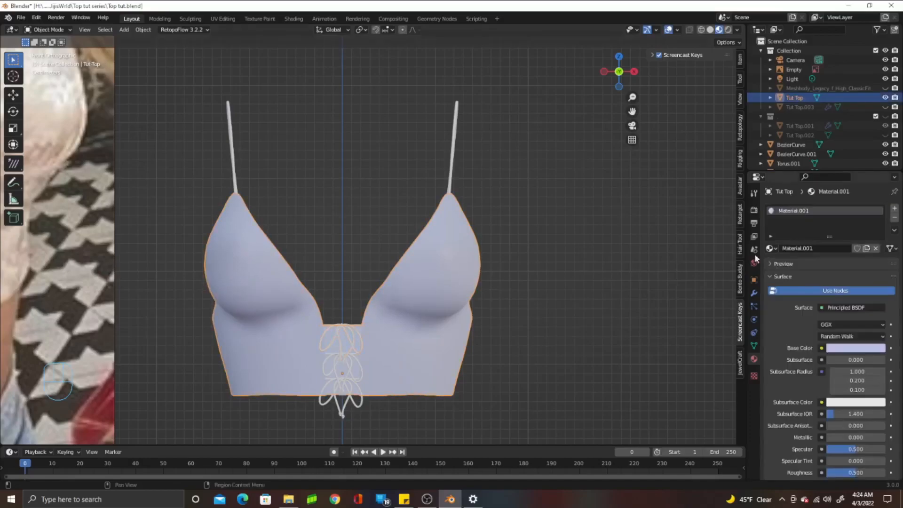
Try to rename the top's material to "Top Base".
double_click(801, 249)
double_click(801, 248)
drag(817, 248, 781, 248)
text(Top Base)
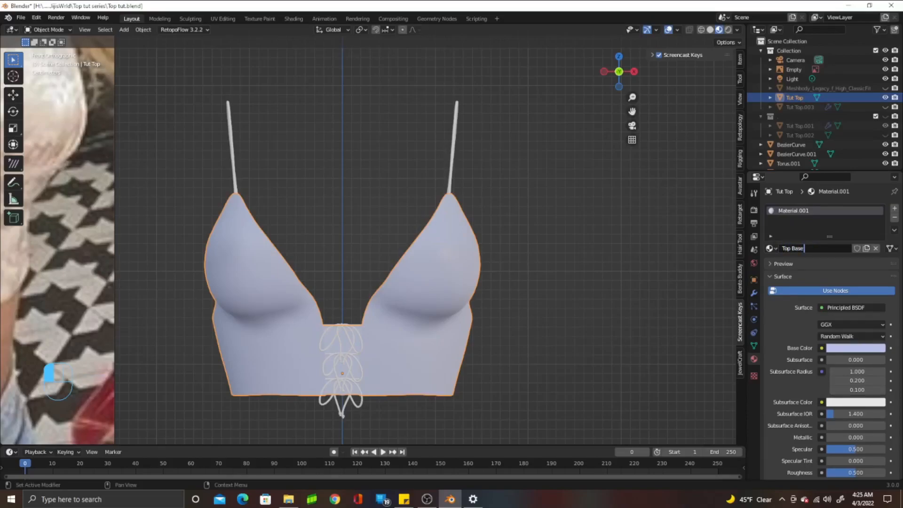
key(Return)
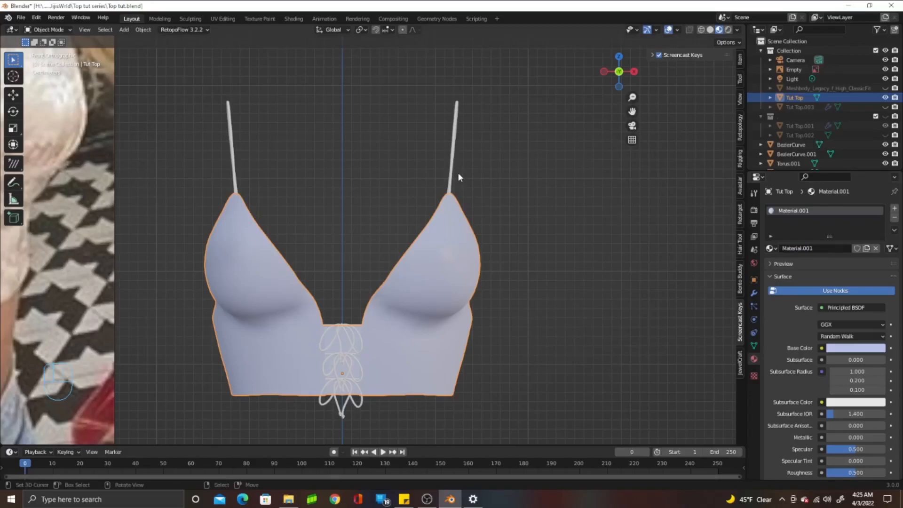
Add a new material to the right strap and try to name it "Top Straps and Bows".
click(457, 174)
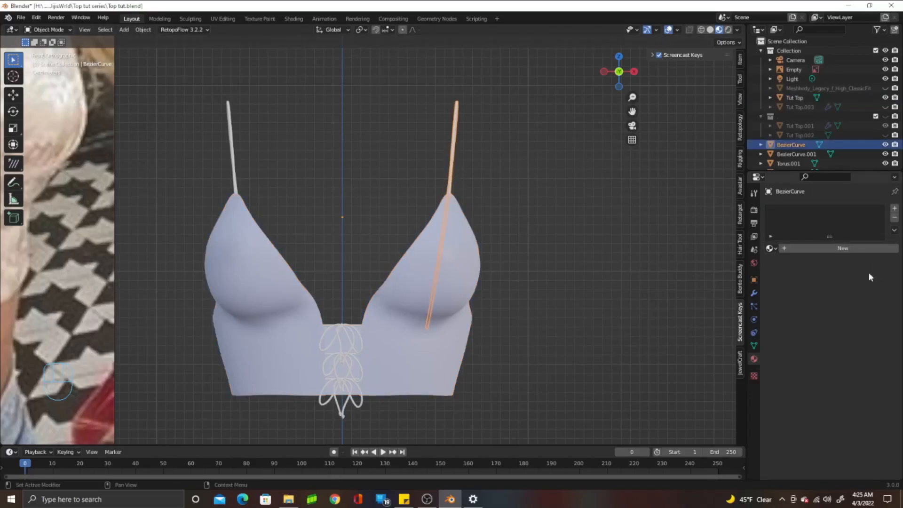
click(816, 249)
click(815, 250)
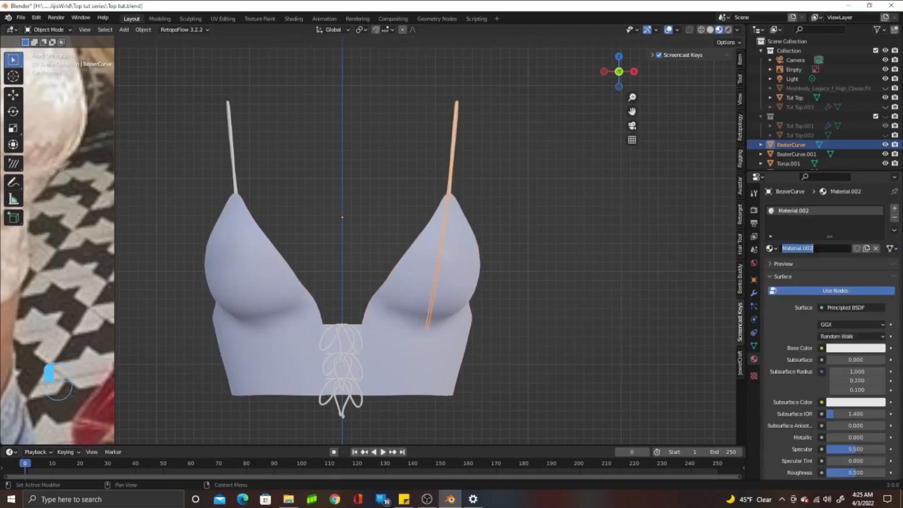
text(Top Straps and Bows)
key(Escape)
Set the base color of the right strap's material to a darkened medium blue with hue about 0.61.
click(849, 348)
key(ctrl+v)
drag(845, 234, 848, 229)
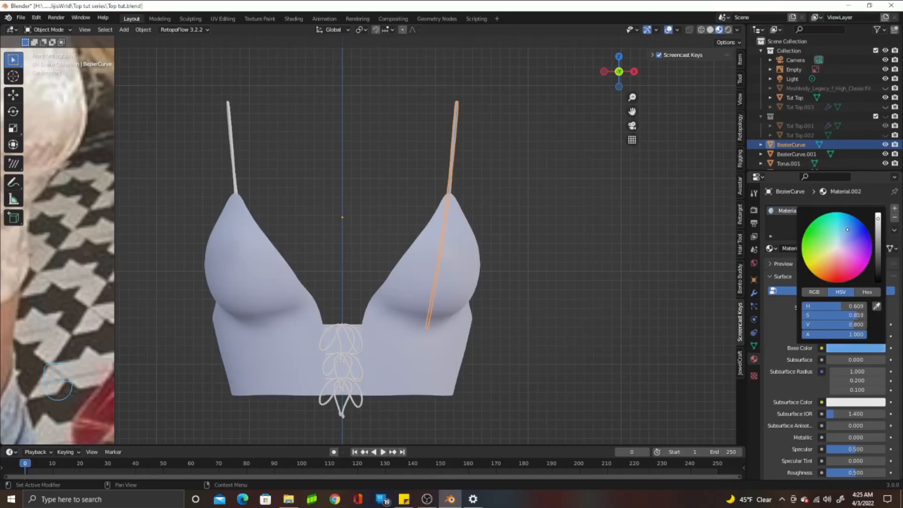
click(878, 234)
drag(878, 234, 878, 232)
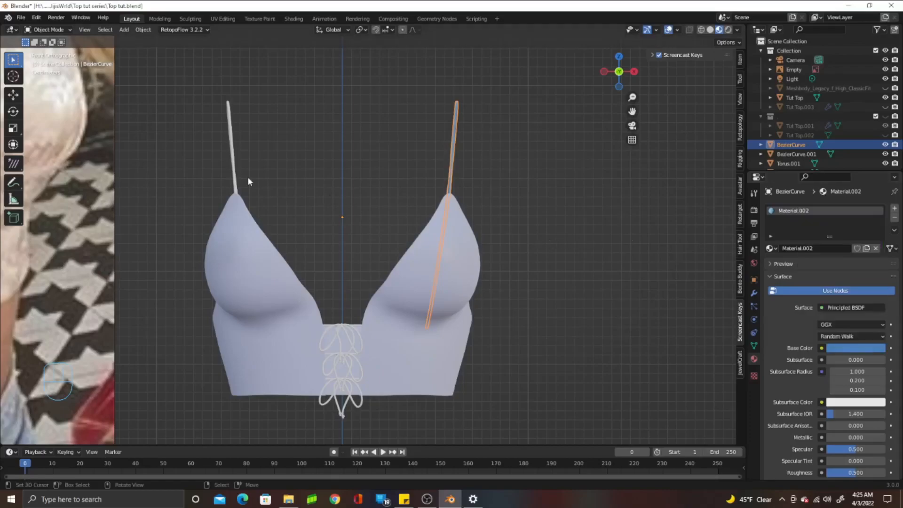
Assign the existing blue material, Material.002, to the strap that has no material yet.
click(236, 181)
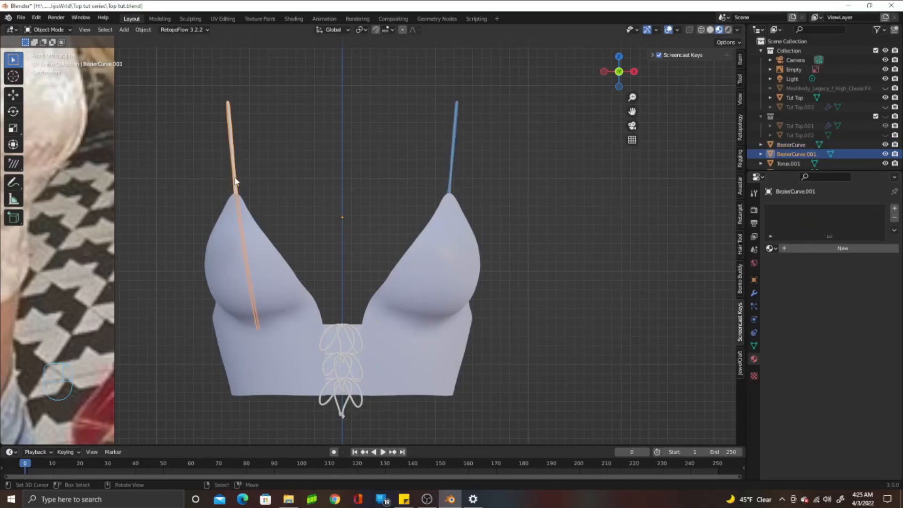
click(770, 249)
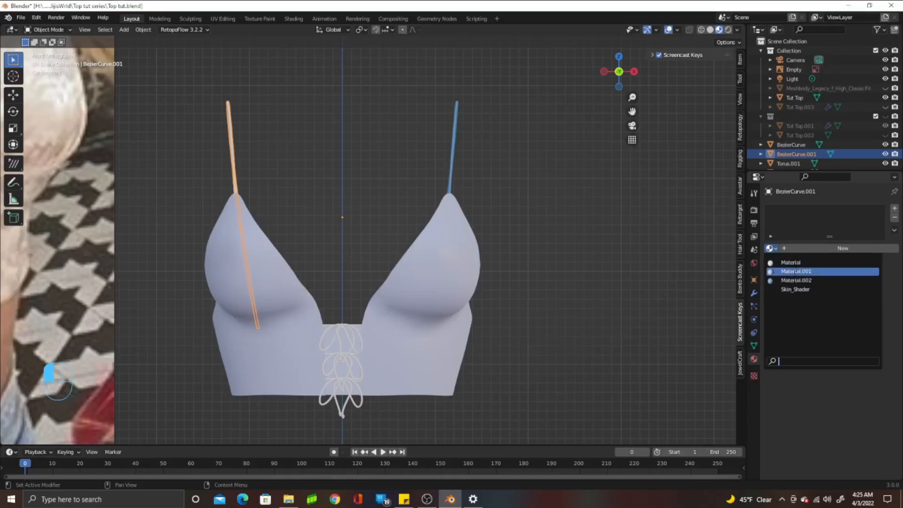
click(795, 272)
scroll(255, 189, up, 2)
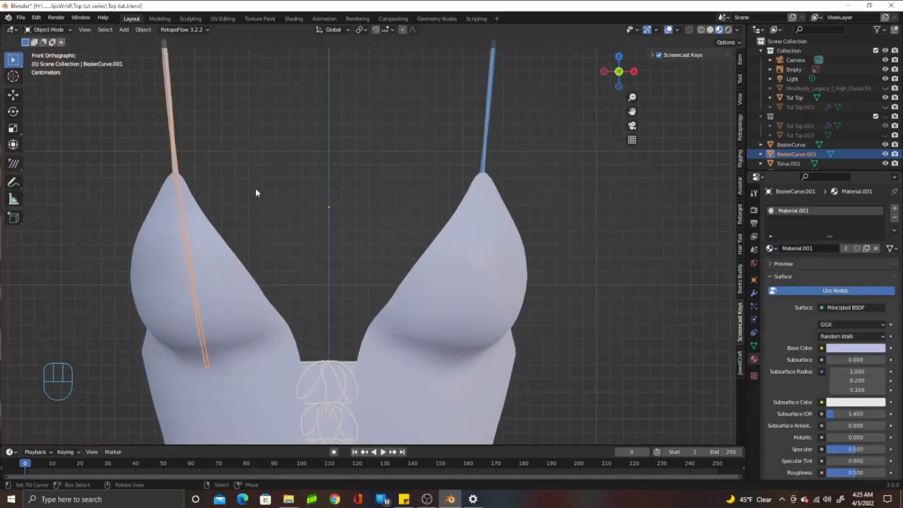
shift+middle_drag(268, 209, 361, 237)
click(769, 248)
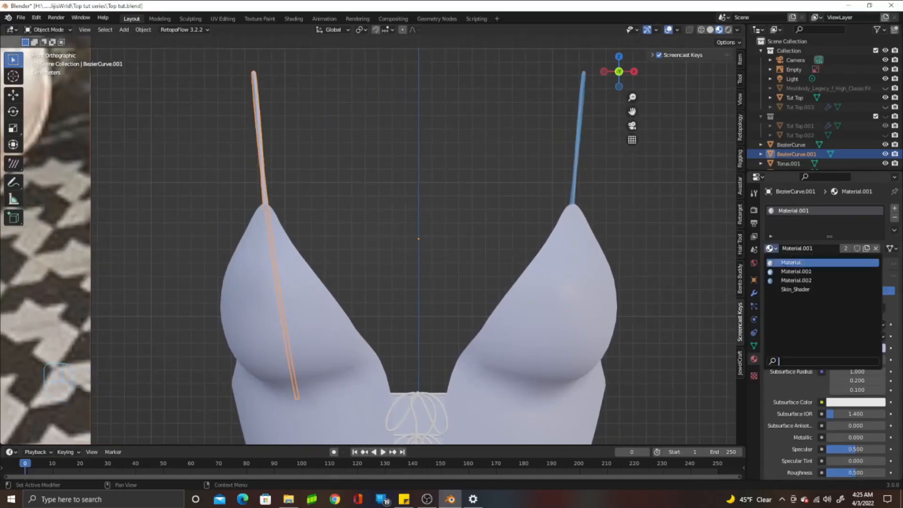
click(792, 280)
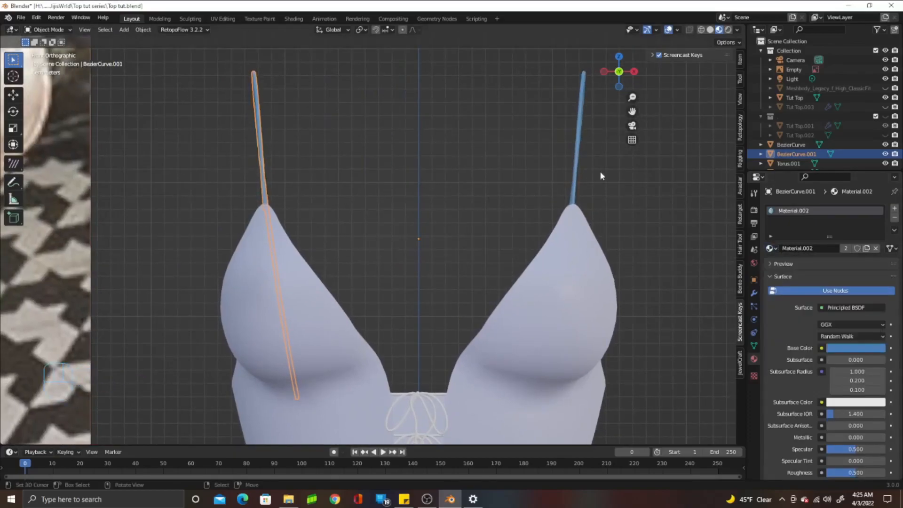
Rename the blue material shared by both straps as "Top strap and bows".
double_click(802, 248)
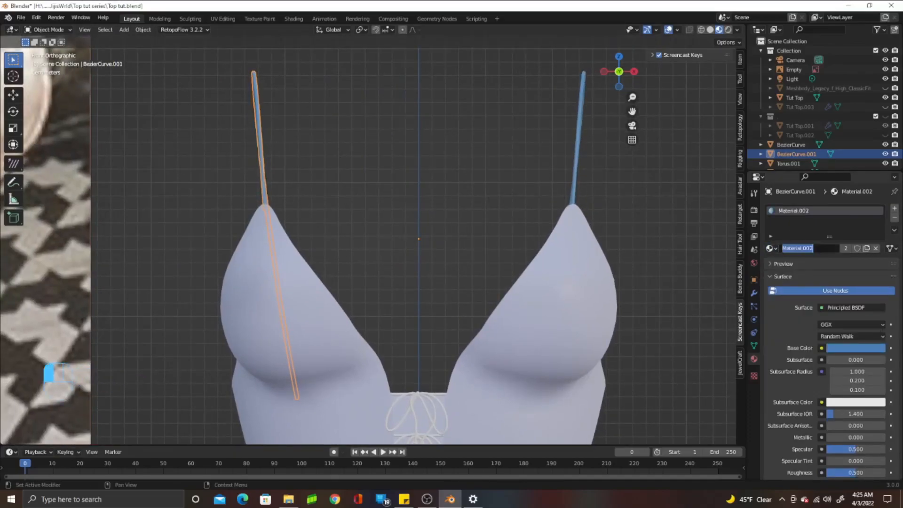
text(Top stra)
key(BackSpace)
text(p and bows)
key(Return)
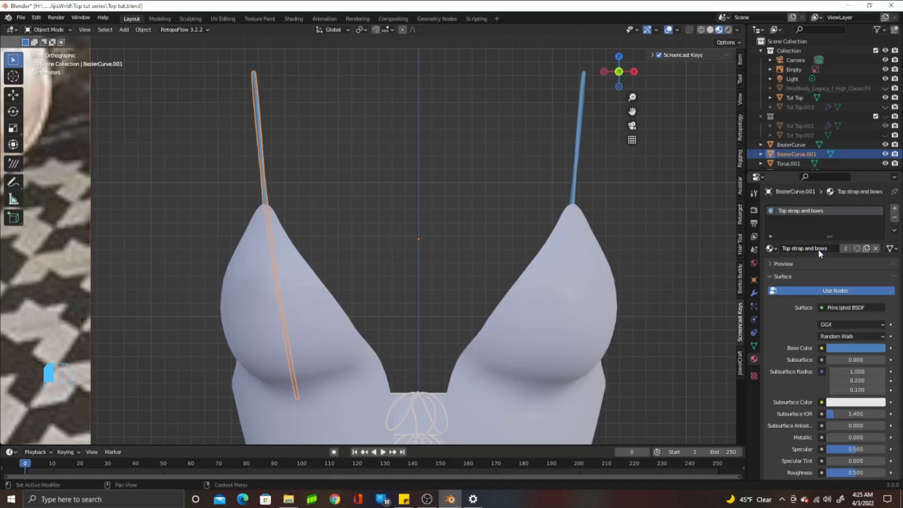
click(574, 182)
scroll(575, 176, down, 3)
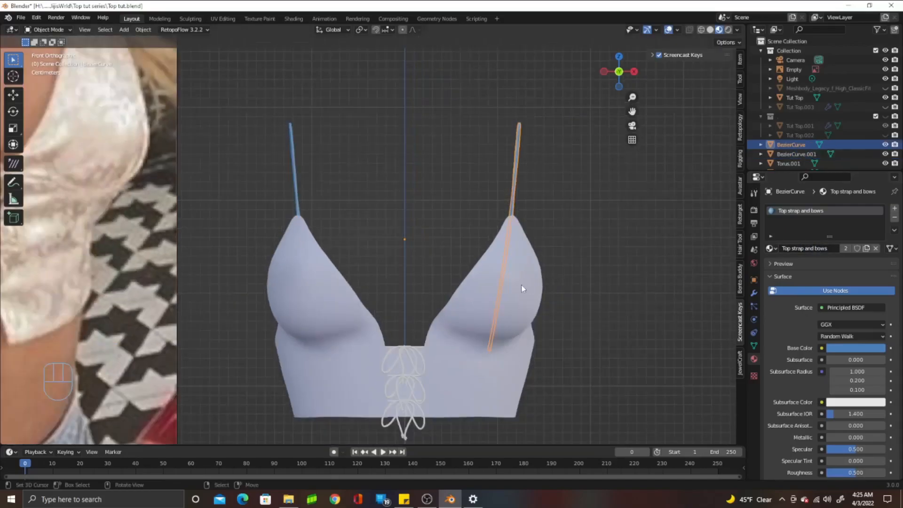
Rename the lavender material of the crop top's body as "Top Base".
click(522, 285)
click(800, 248)
text(Top Base)
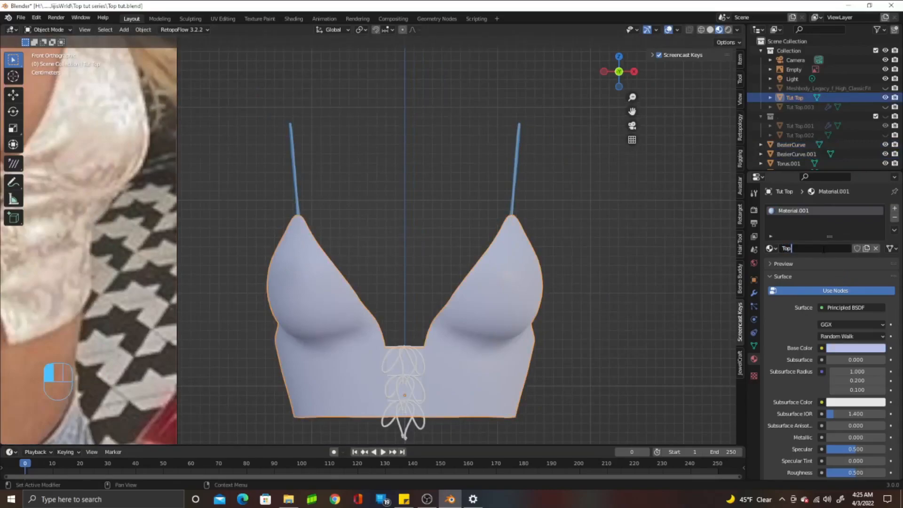
key(Return)
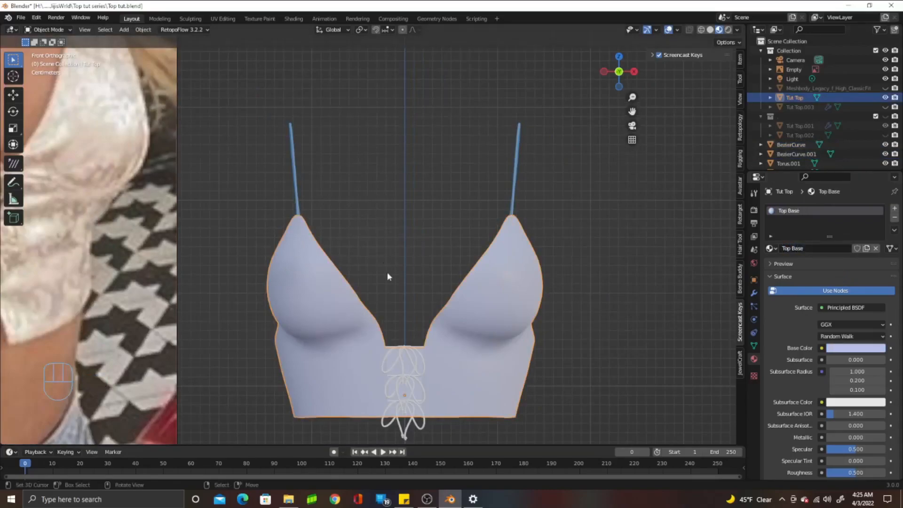
Assign the "Top strap and bows" material to the uppermost bow on the front of the top.
scroll(470, 289, up, 2)
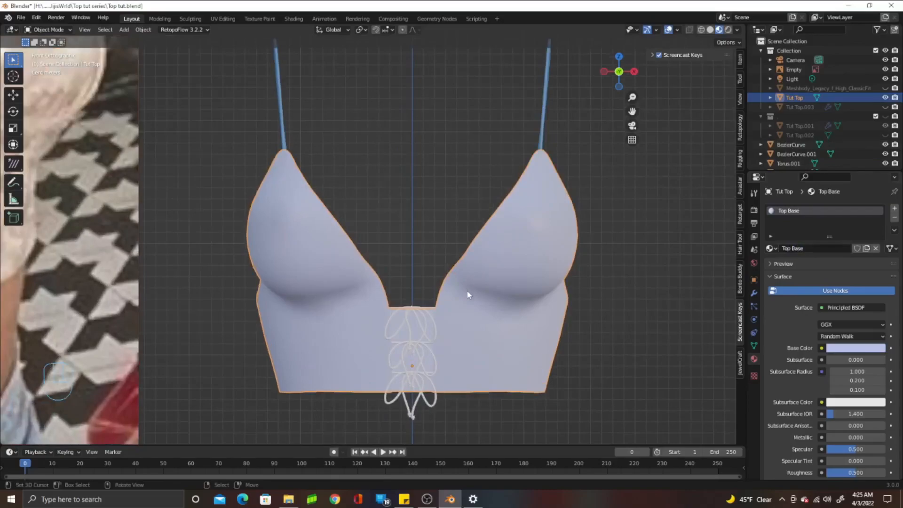
click(419, 325)
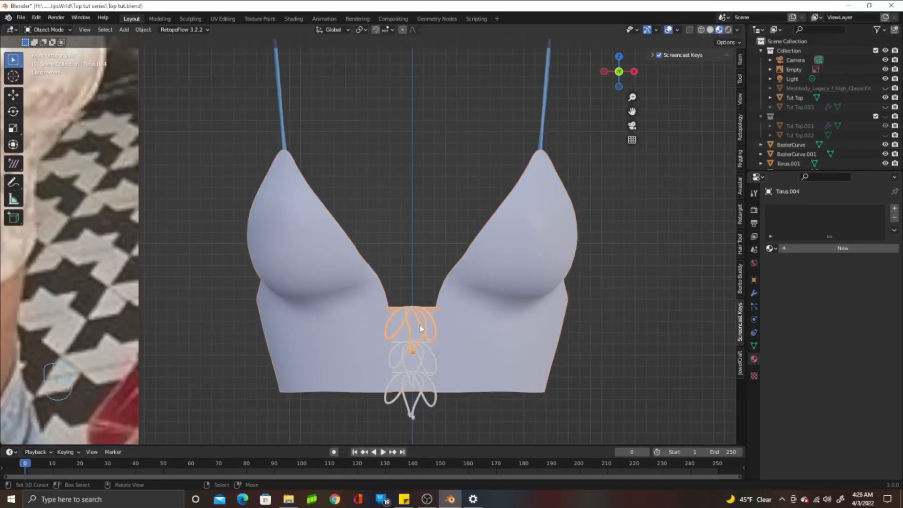
shift+middle_drag(456, 335, 465, 334)
scroll(465, 334, up, 1)
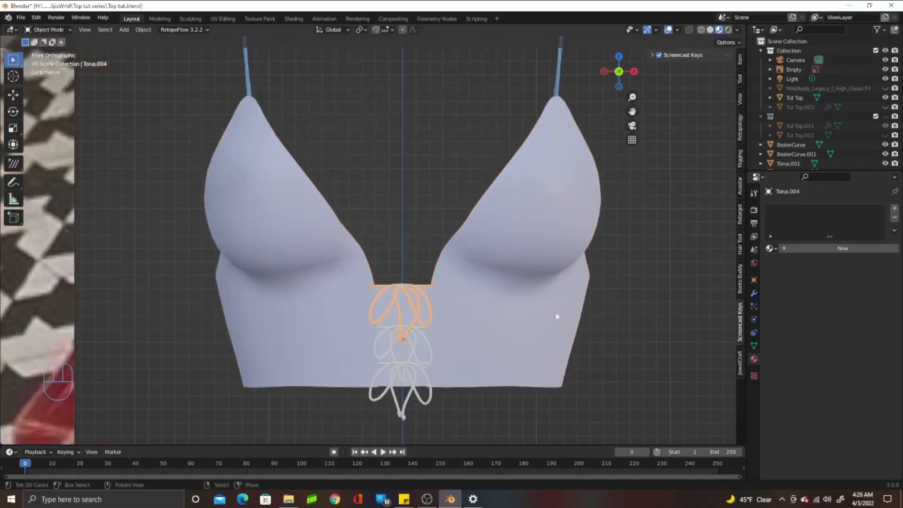
click(775, 250)
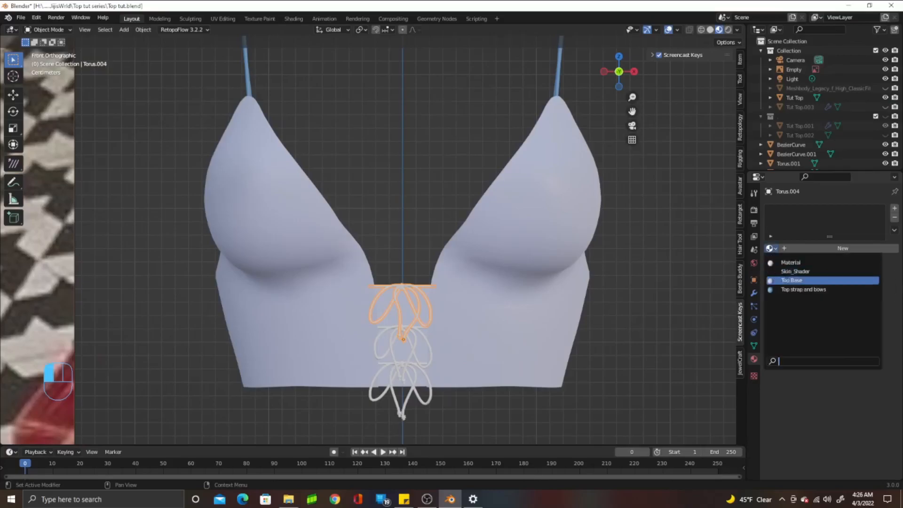
click(805, 289)
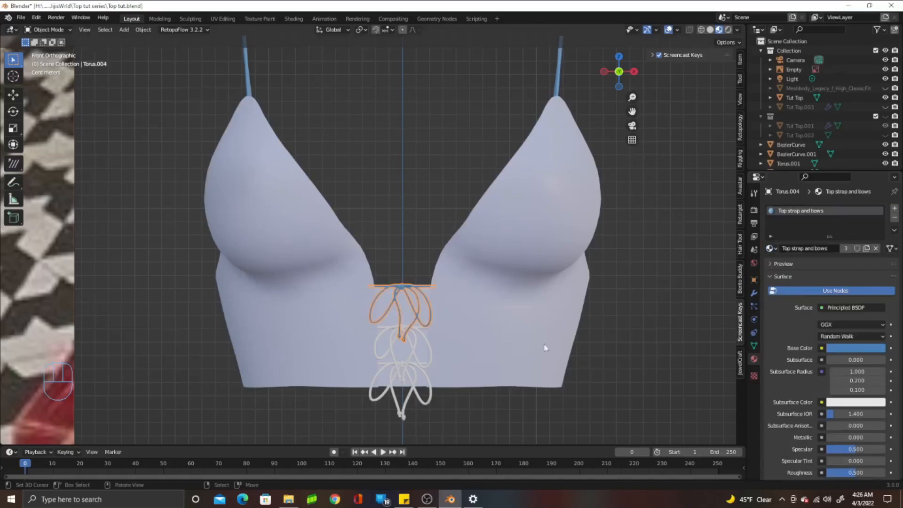
Assign the "Top strap and bows" material to the middle and lowest bows as well.
click(430, 350)
click(774, 249)
click(804, 289)
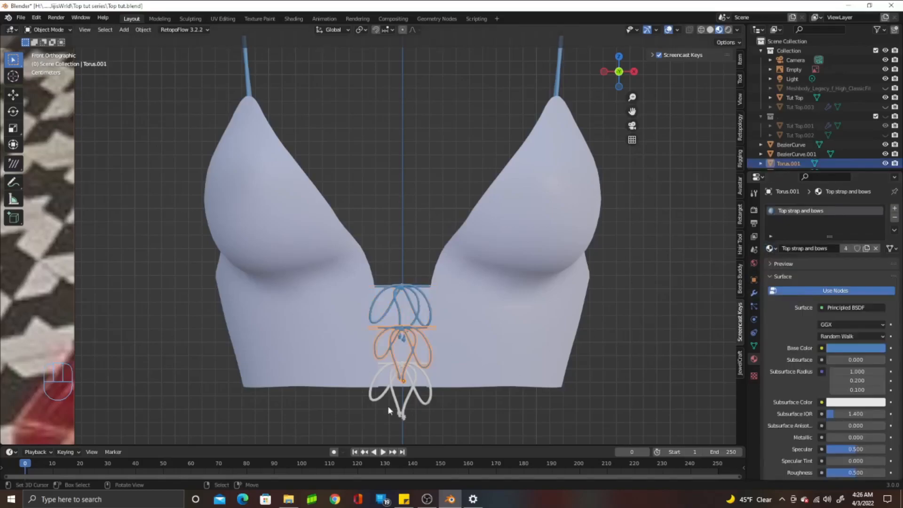
click(388, 408)
click(774, 249)
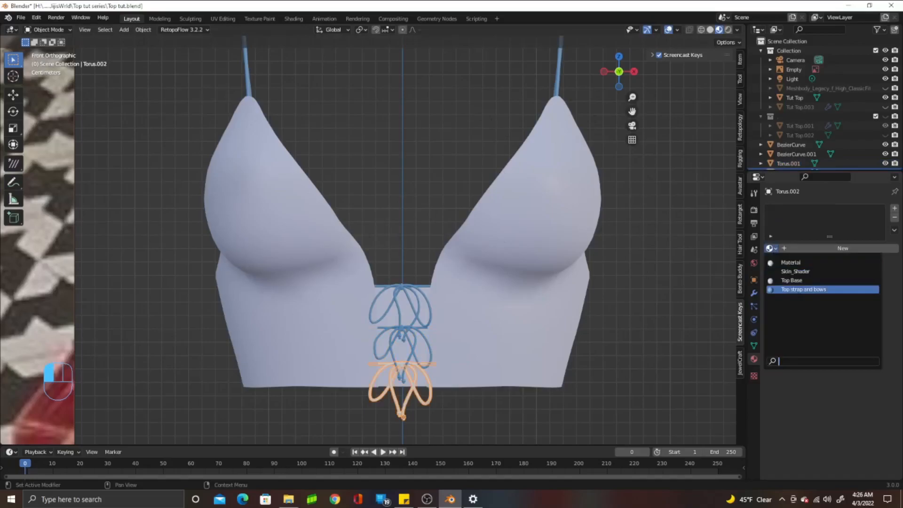
click(804, 290)
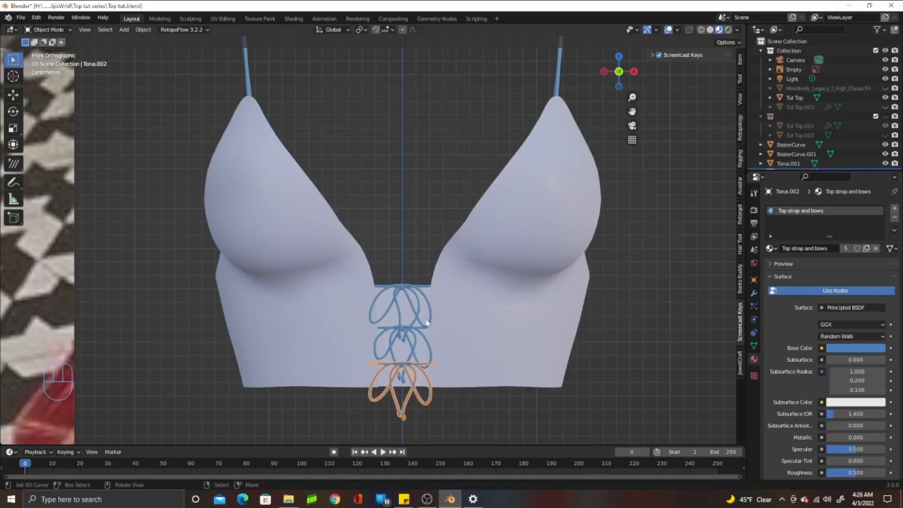
Change the base color of the "Top strap and bows" material to a muted purple.
scroll(490, 266, down, 2)
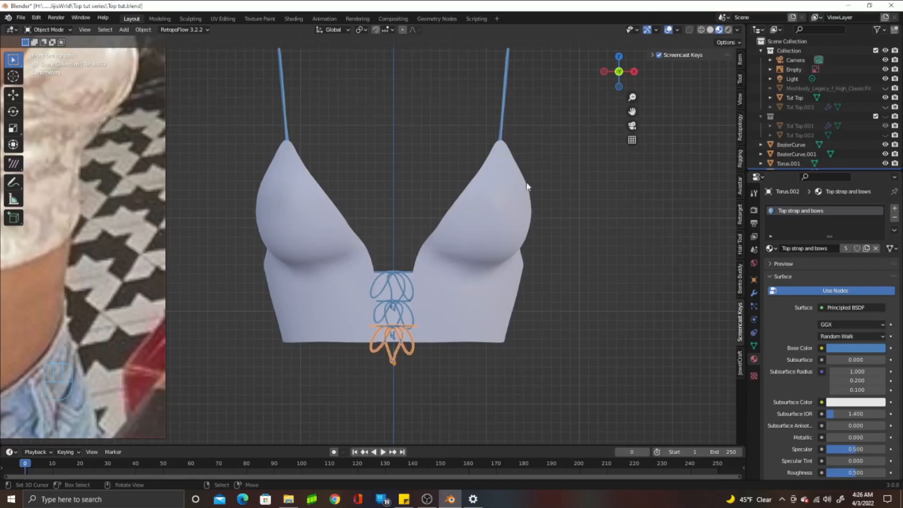
click(519, 218)
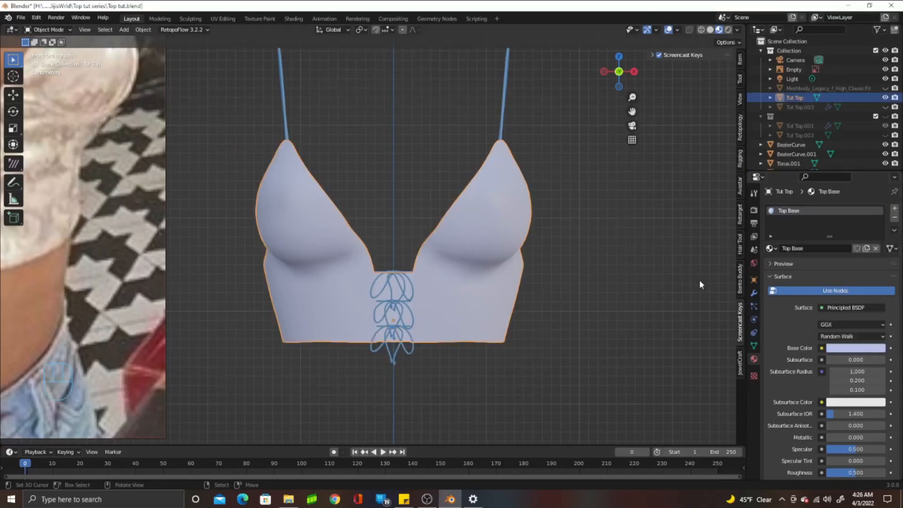
scroll(437, 302, up, 3)
click(417, 321)
click(845, 349)
click(844, 350)
drag(841, 232, 848, 242)
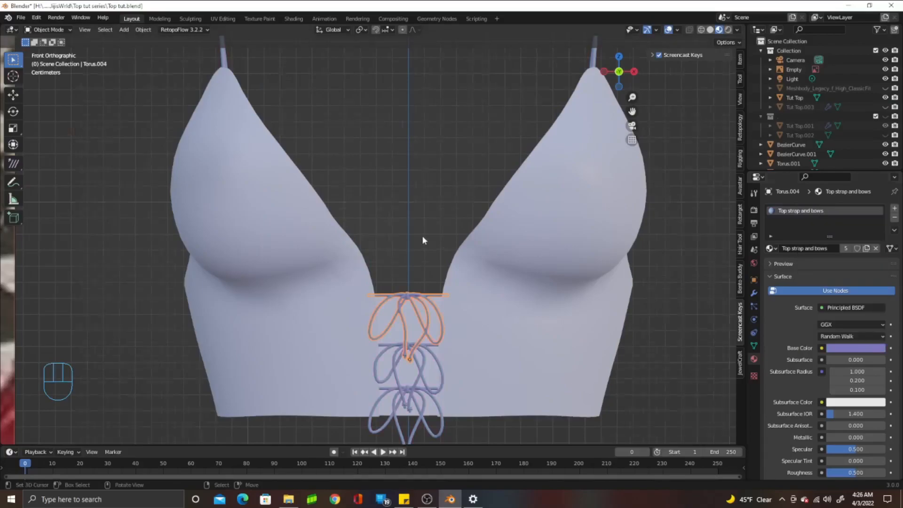
scroll(422, 236, down, 2)
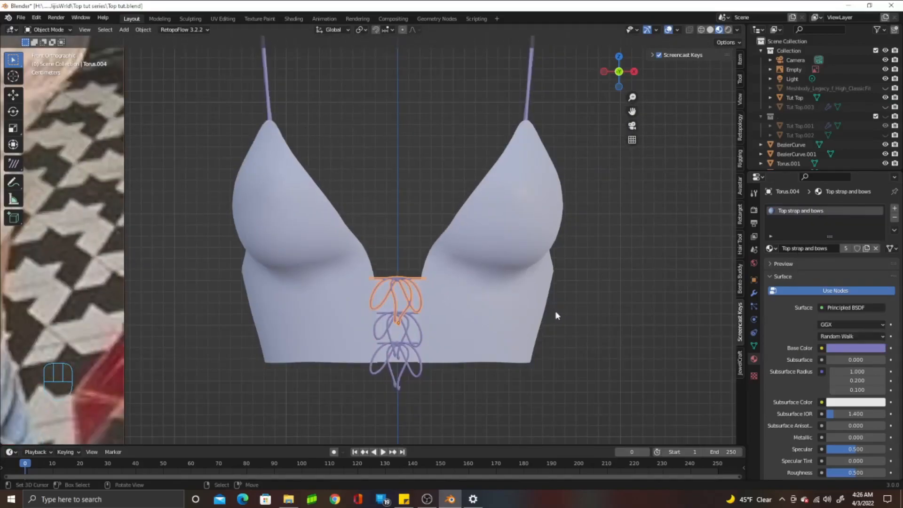
scroll(597, 259, down, 3)
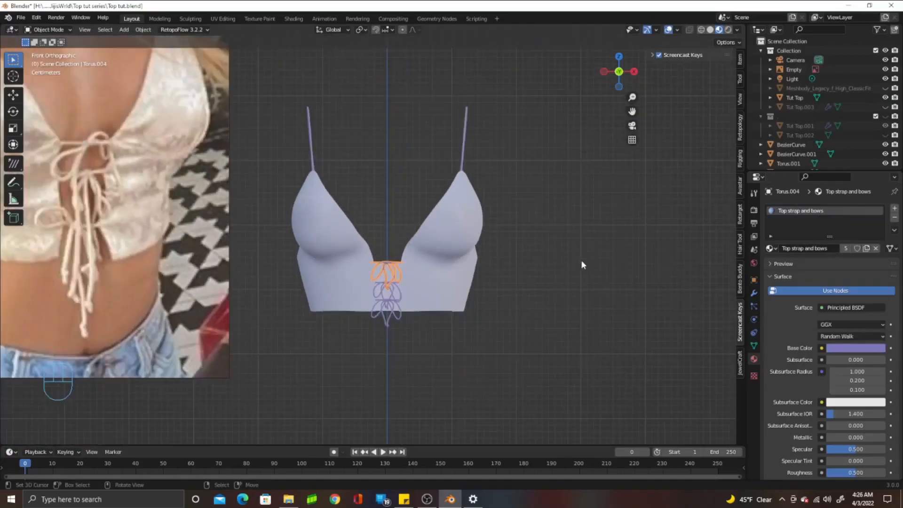
scroll(579, 260, down, 1)
scroll(537, 264, up, 1)
shift+middle_drag(540, 223, 535, 279)
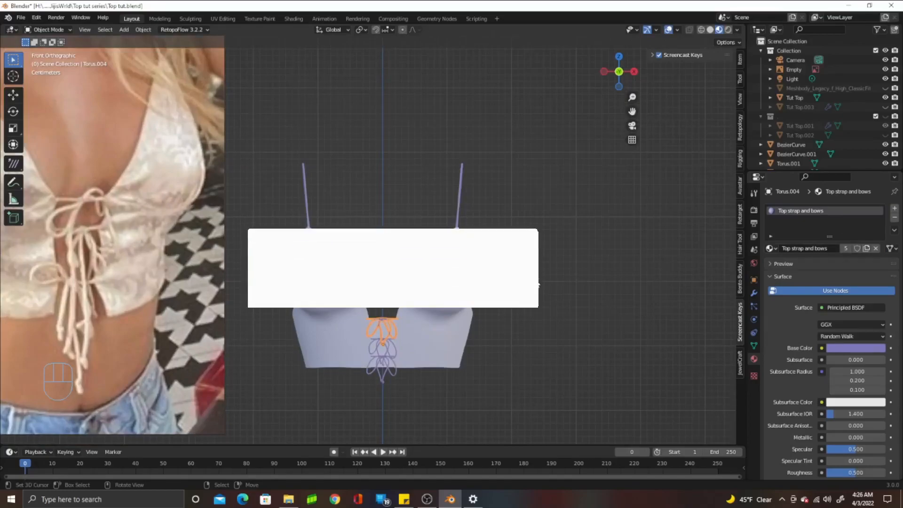